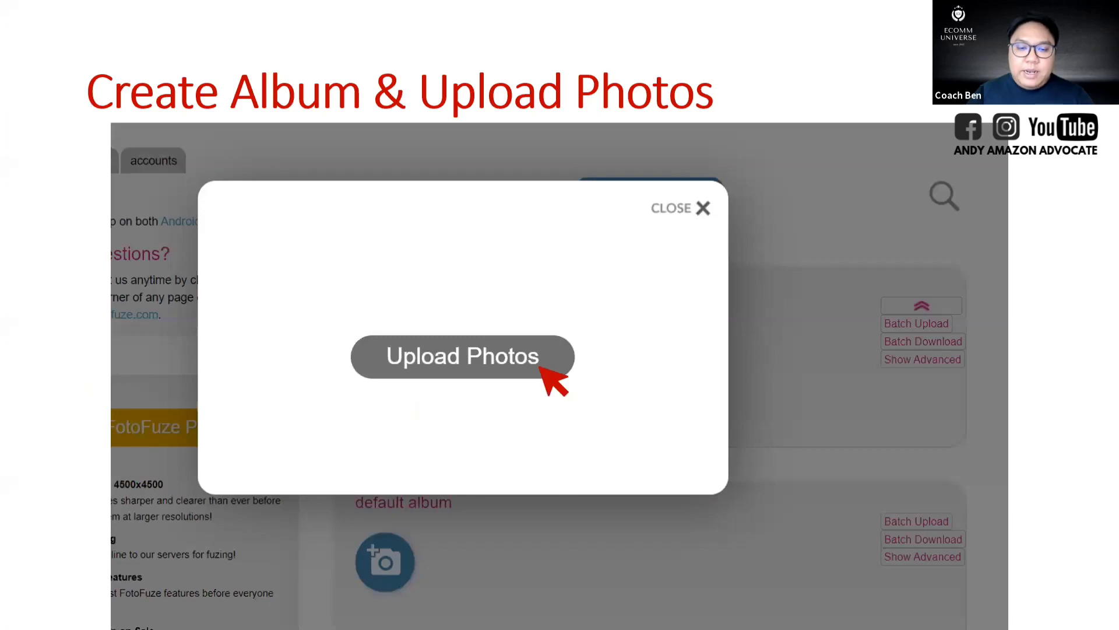
{"action": "key", "text": "Right"}
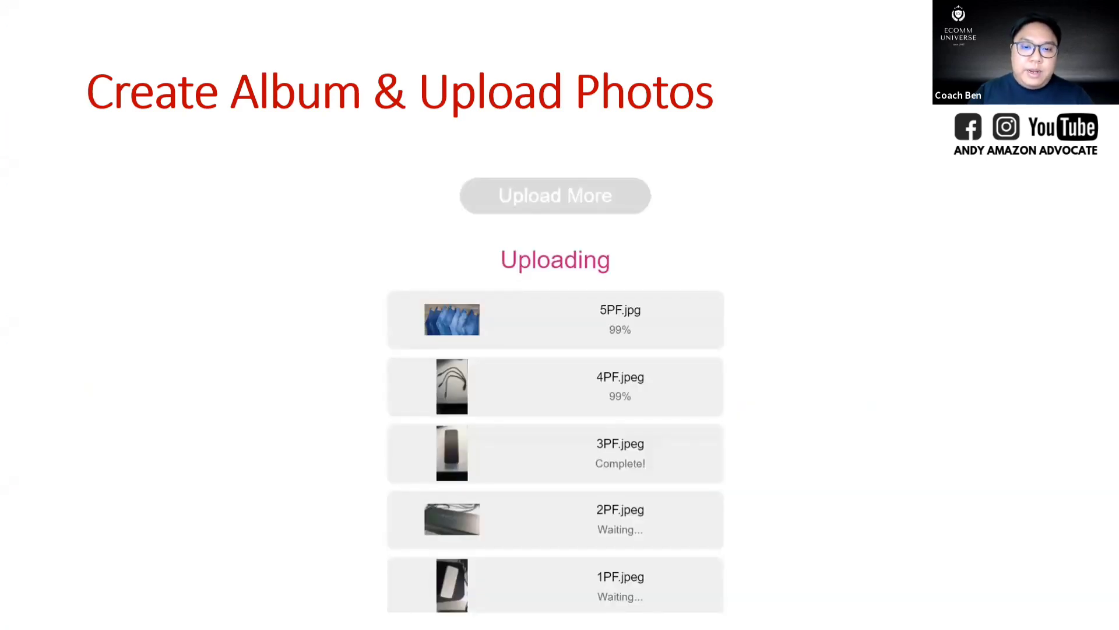
{"action": "key", "text": "Right"}
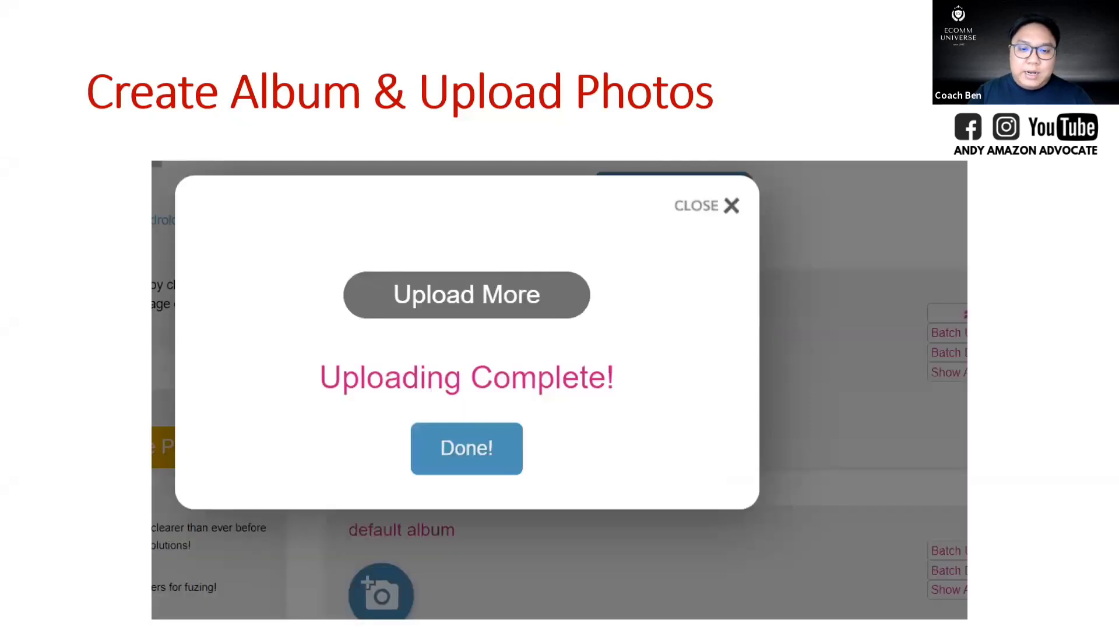
{"action": "key", "text": "Right"}
{"action": "key", "text": "Right"}
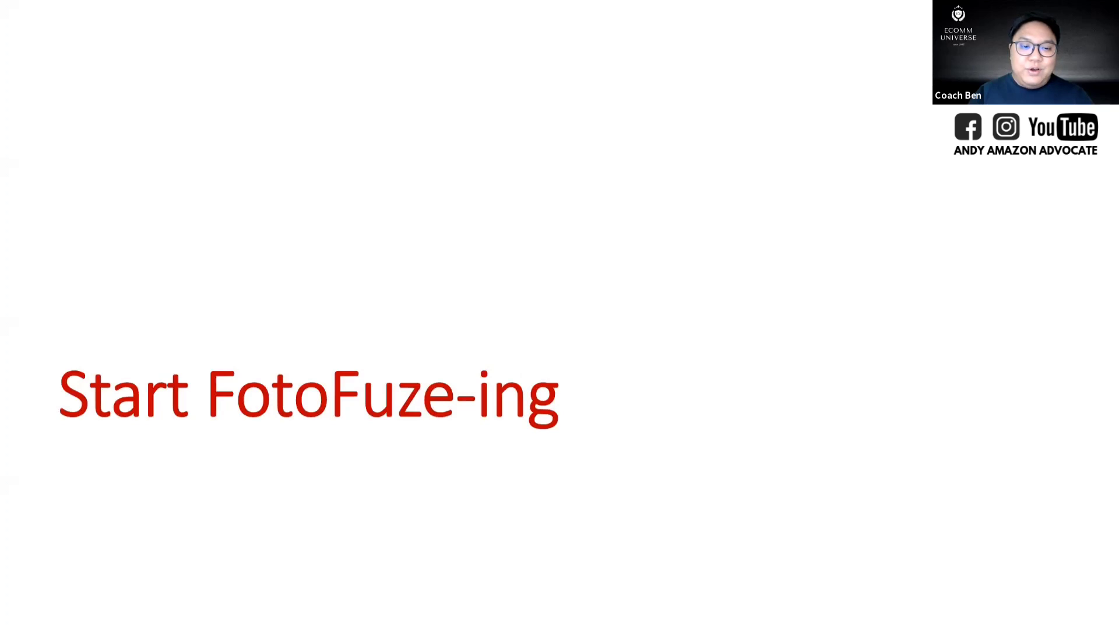
{"action": "key", "text": "Right"}
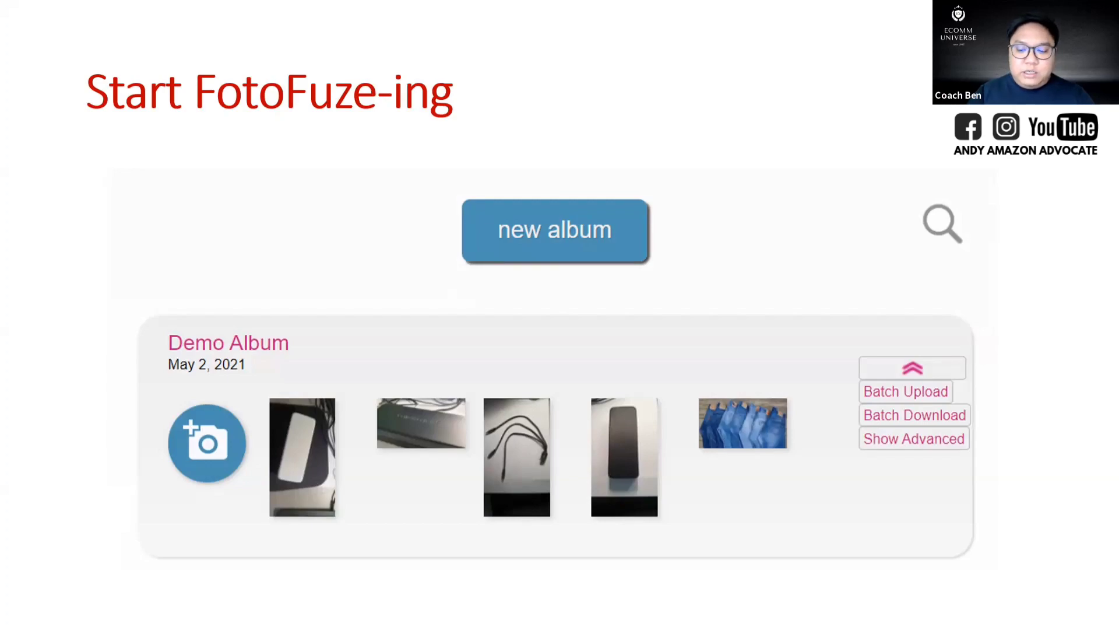
{"action": "key", "text": "Right"}
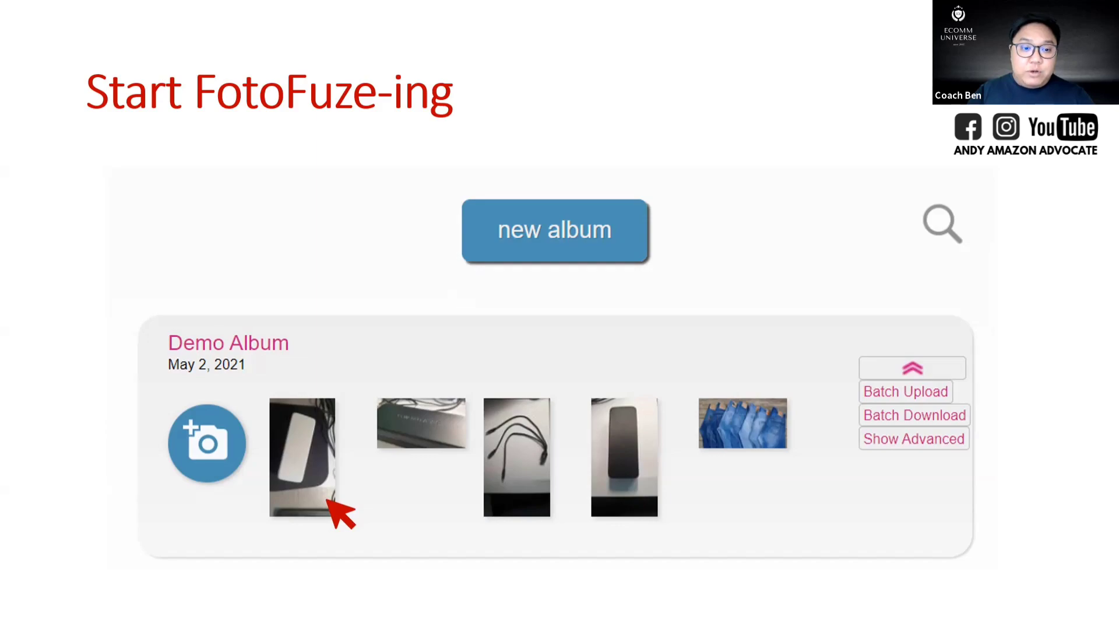
{"action": "key", "text": "Right"}
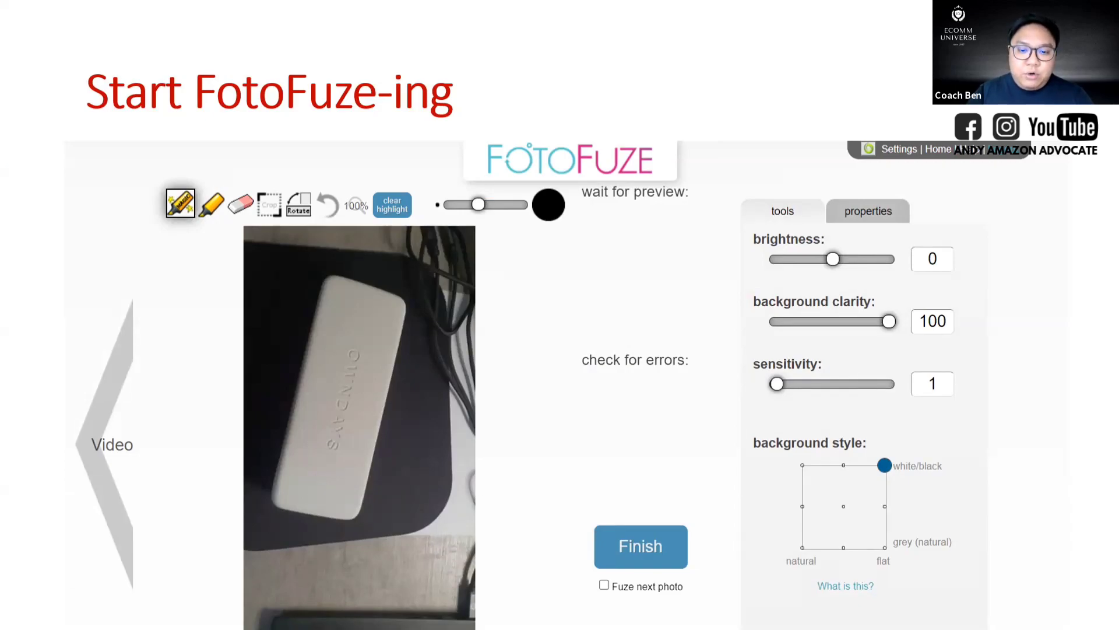
{"action": "key", "text": "Right"}
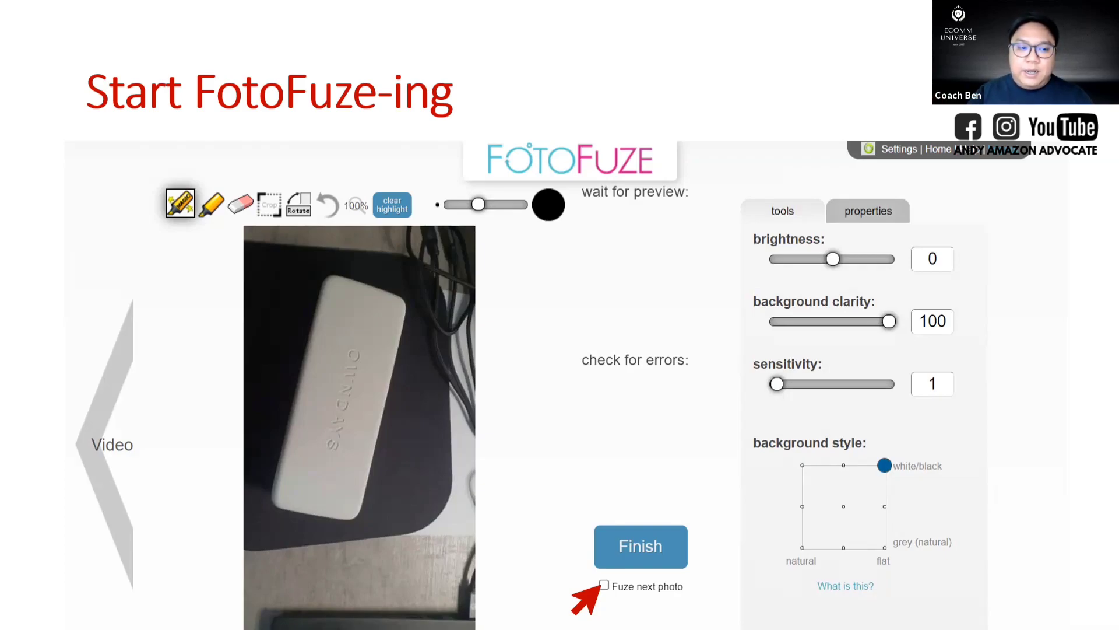
{"action": "key", "text": "Right"}
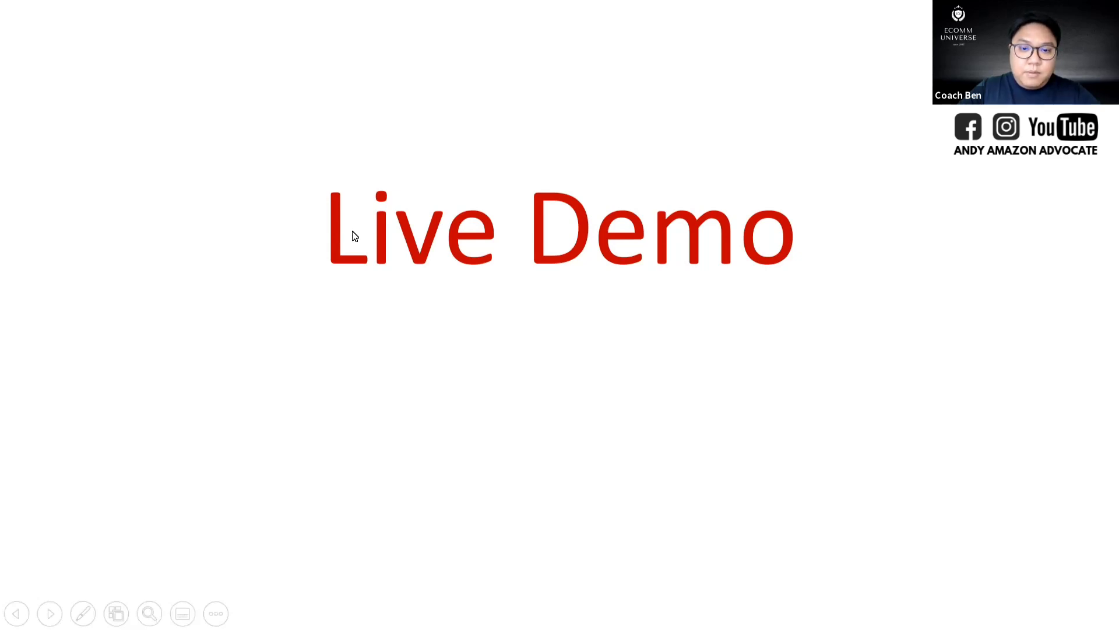
Switch to FotoFuze in the browser and open the blue jeans photo from the Demo Album for editing
{"action": "key", "text": "alt+Tab"}
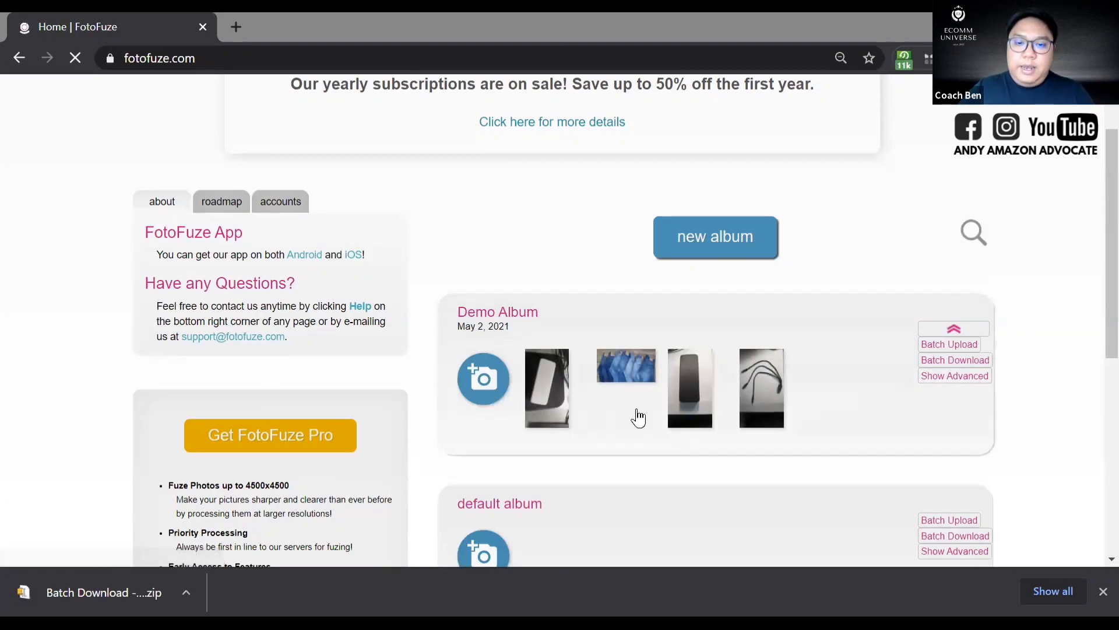
{"action": "left_click", "coordinate": [630, 372]}
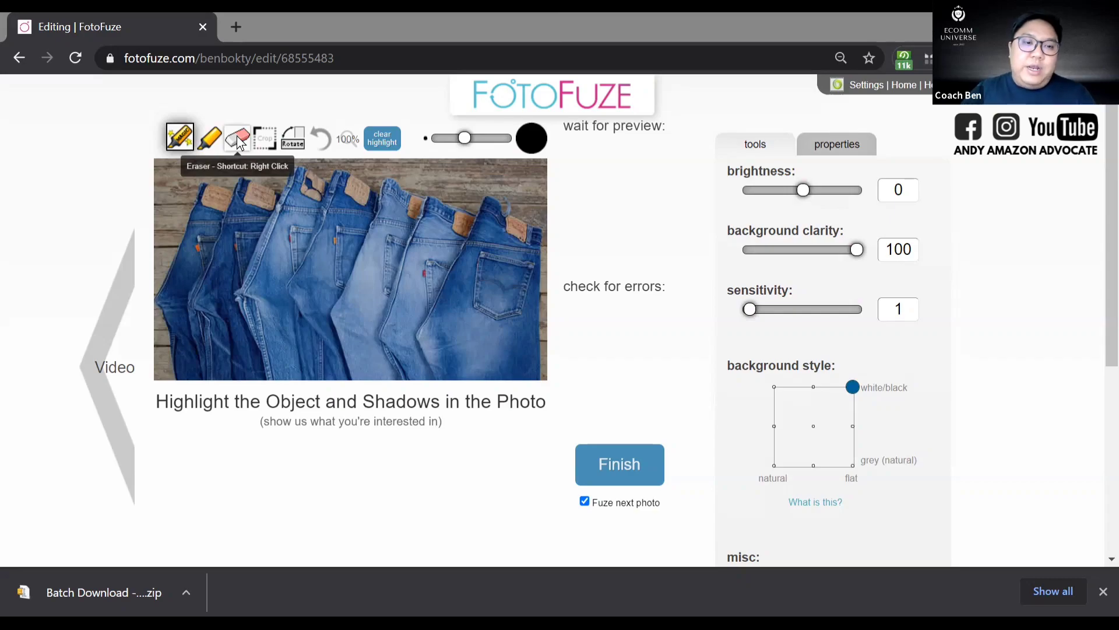
{"action": "left_click", "coordinate": [269, 141]}
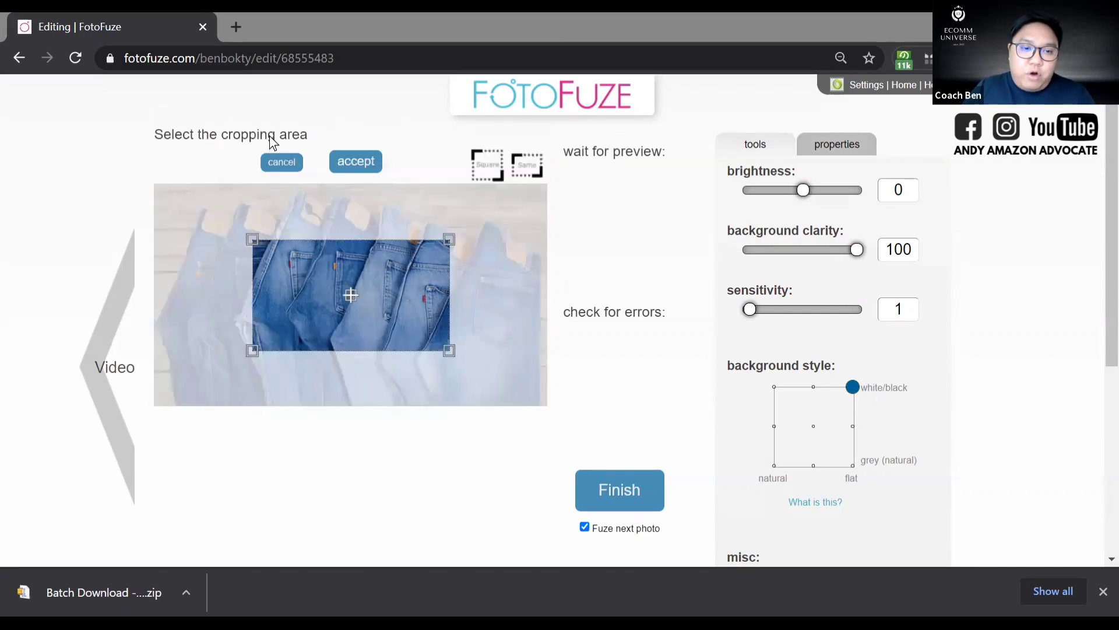
{"action": "left_click_drag", "start_coordinate": [350, 295], "coordinate": [316, 264]}
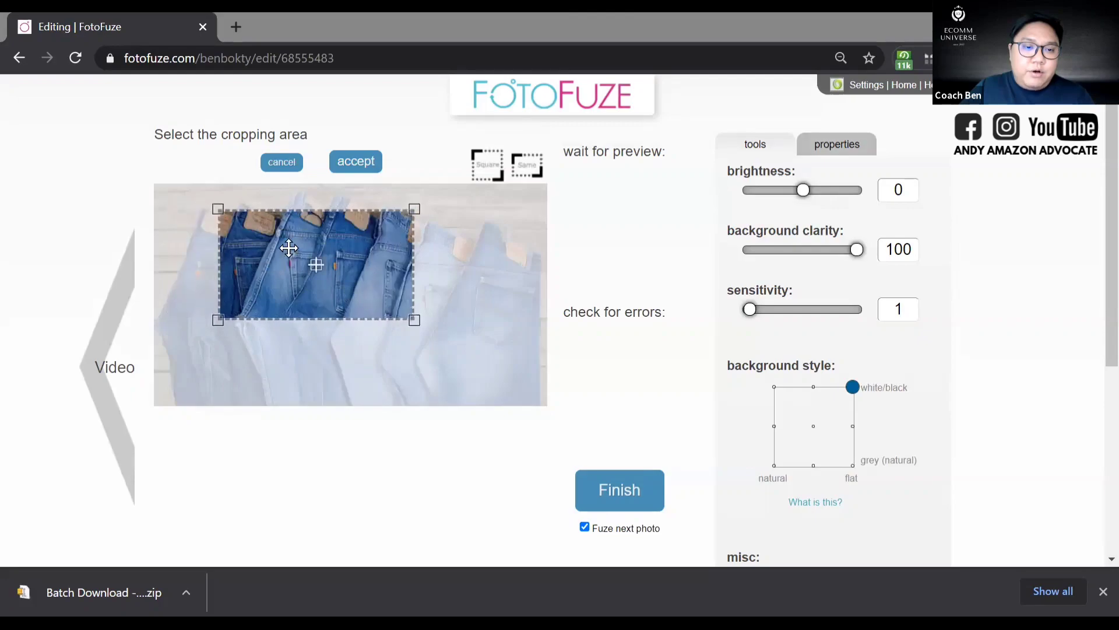
{"action": "left_click", "coordinate": [280, 169]}
{"action": "left_click", "coordinate": [295, 145]}
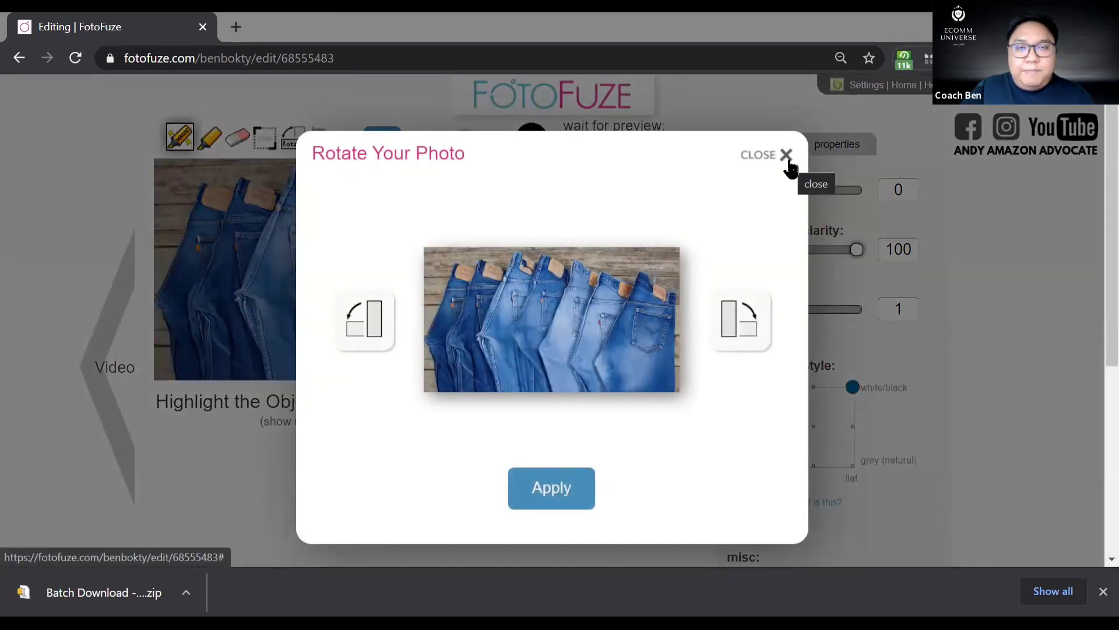
{"action": "left_click", "coordinate": [786, 155]}
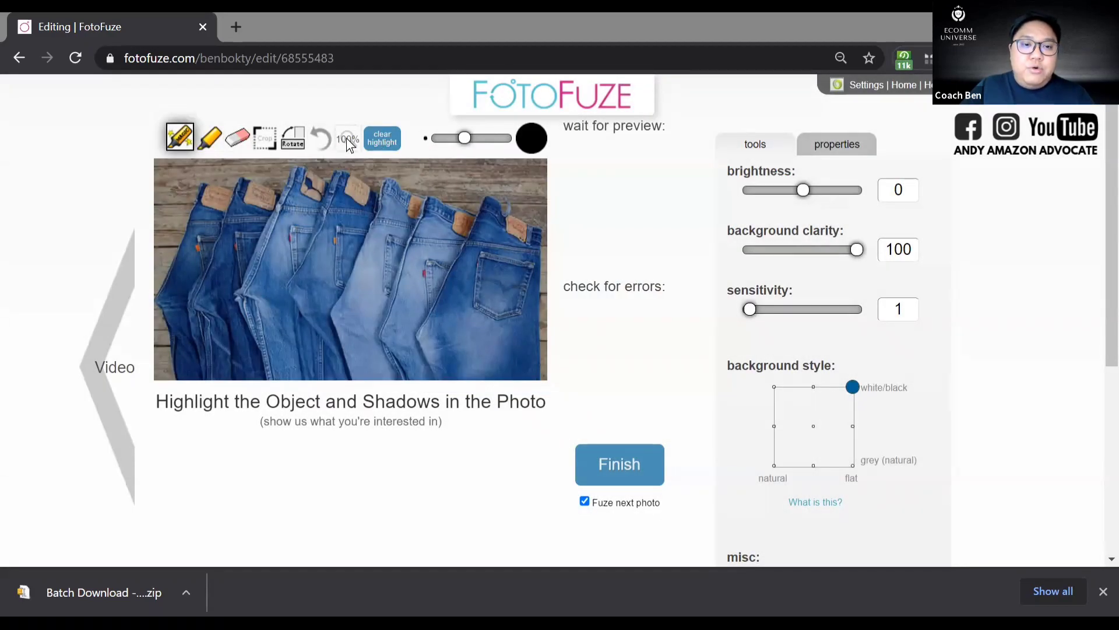
{"action": "left_click", "coordinate": [352, 138]}
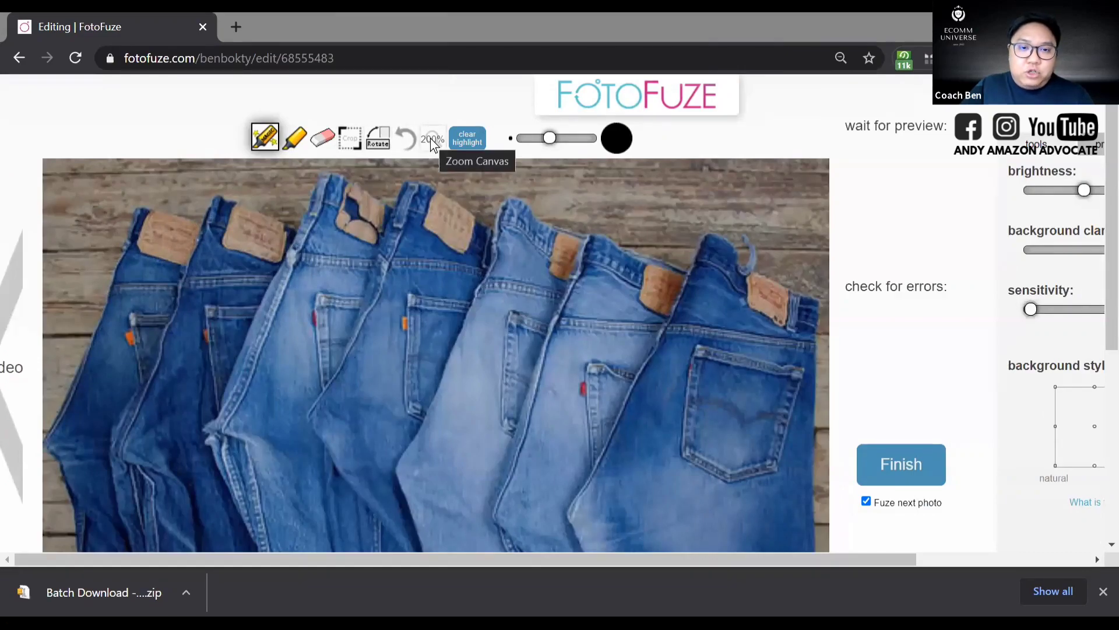
{"action": "left_click", "coordinate": [431, 139]}
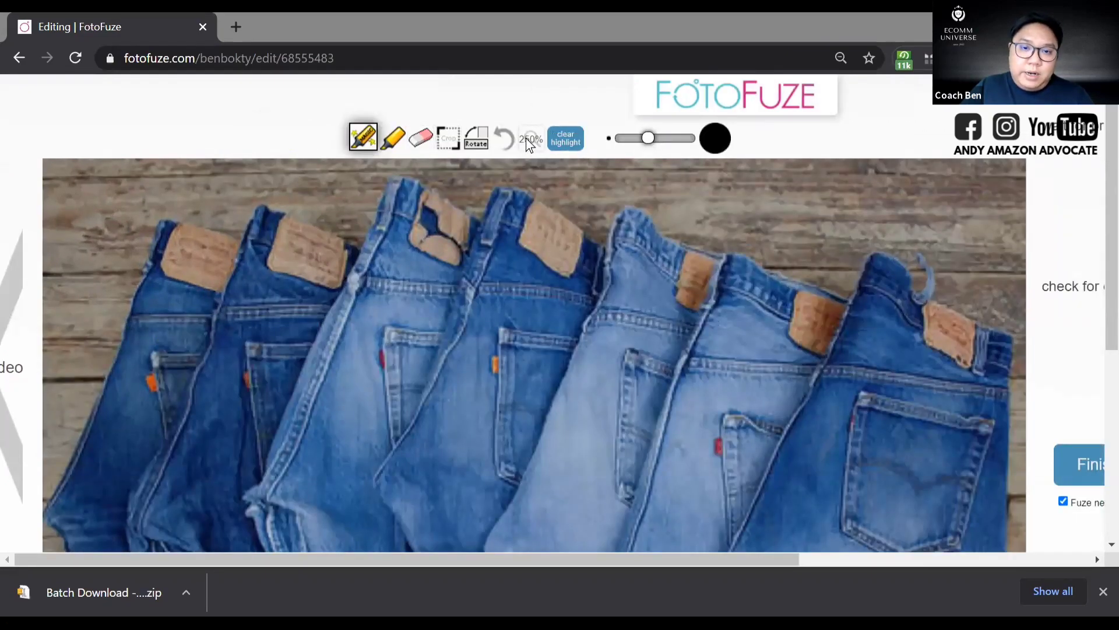
{"action": "left_click", "coordinate": [526, 138]}
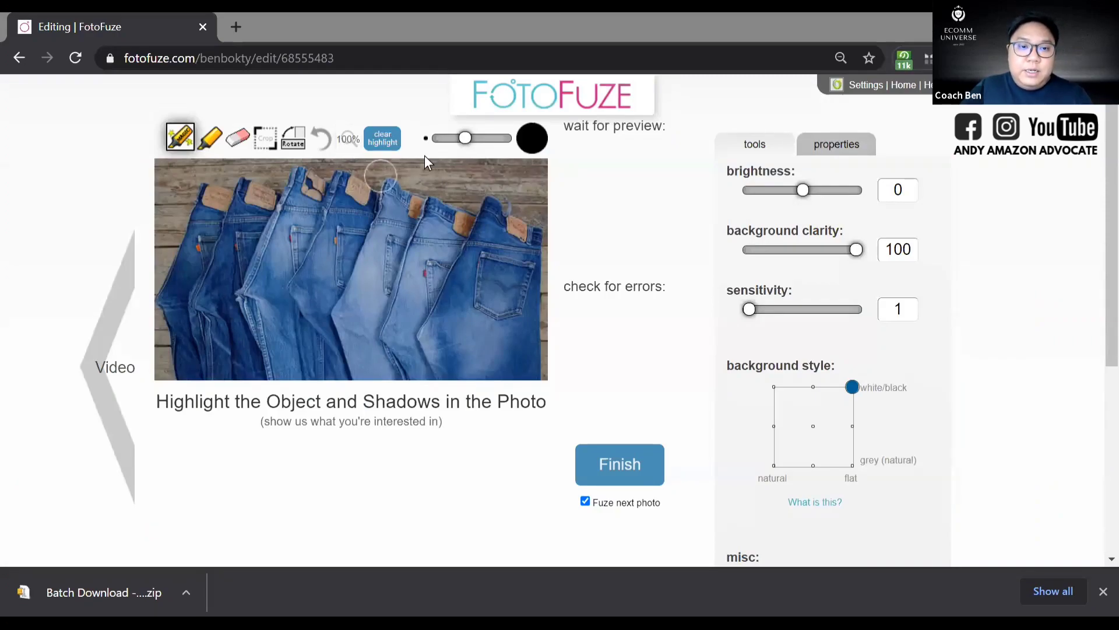
Try rough partial highlights over the jeans with the automatic highlighter, removing each attempt from the photo
{"action": "left_click_drag", "start_coordinate": [252, 233], "coordinate": [327, 282]}
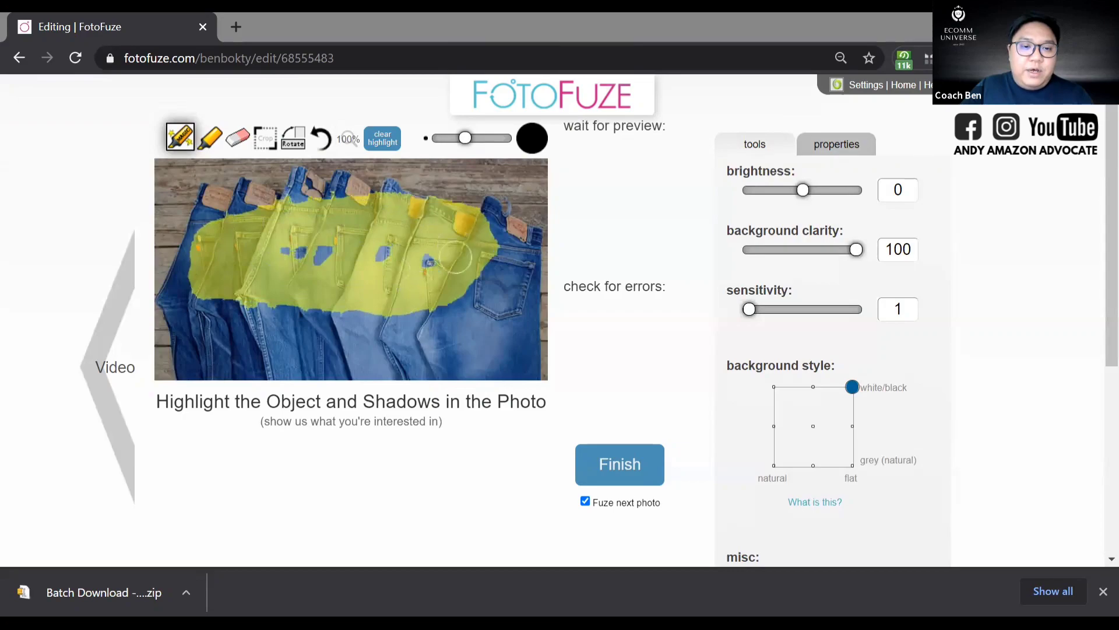
{"action": "mouse_move", "coordinate": [400, 286]}
{"action": "left_mouse_down"}
{"action": "mouse_move", "coordinate": [424, 328]}
{"action": "mouse_move", "coordinate": [472, 286]}
{"action": "mouse_move", "coordinate": [480, 223]}
{"action": "mouse_move", "coordinate": [339, 338]}
{"action": "mouse_move", "coordinate": [411, 165]}
{"action": "left_mouse_up"}
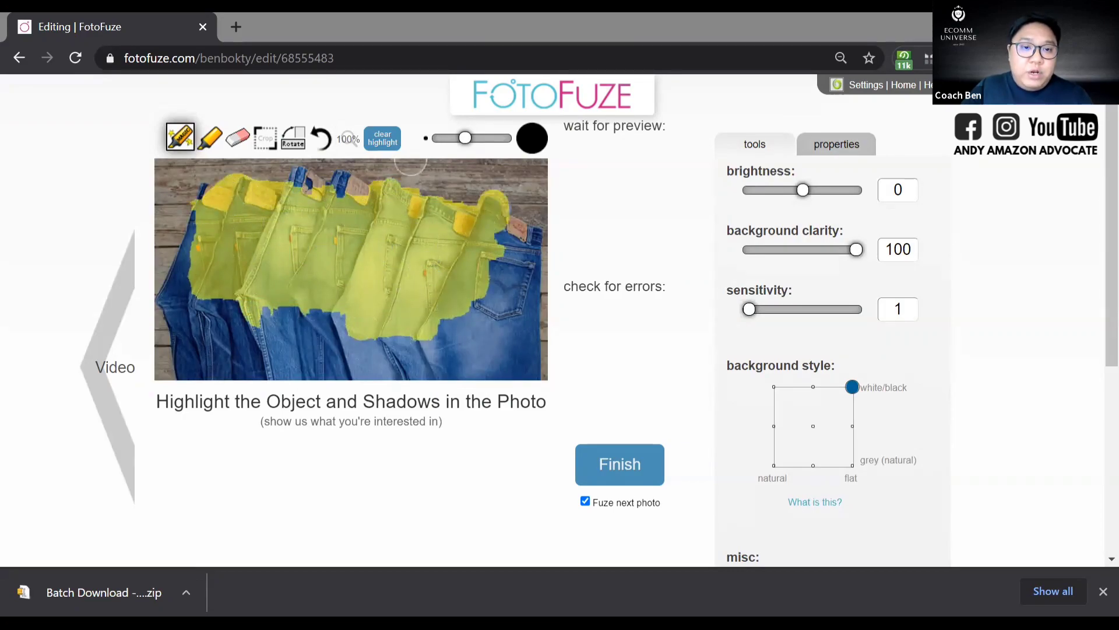
{"action": "left_click", "coordinate": [387, 139]}
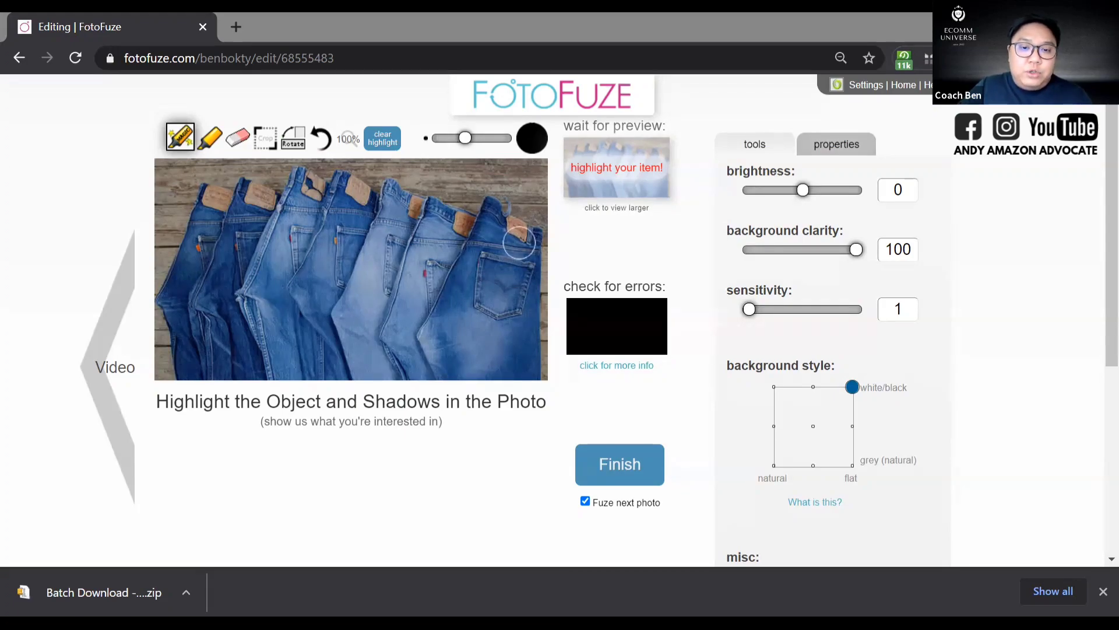
{"action": "mouse_move", "coordinate": [530, 242]}
{"action": "left_mouse_down"}
{"action": "mouse_move", "coordinate": [521, 347]}
{"action": "mouse_move", "coordinate": [520, 297]}
{"action": "mouse_move", "coordinate": [518, 346]}
{"action": "mouse_move", "coordinate": [507, 346]}
{"action": "mouse_move", "coordinate": [515, 314]}
{"action": "mouse_move", "coordinate": [512, 330]}
{"action": "mouse_move", "coordinate": [502, 301]}
{"action": "mouse_move", "coordinate": [502, 335]}
{"action": "mouse_move", "coordinate": [506, 305]}
{"action": "mouse_move", "coordinate": [491, 290]}
{"action": "mouse_move", "coordinate": [509, 314]}
{"action": "mouse_move", "coordinate": [488, 319]}
{"action": "mouse_move", "coordinate": [487, 304]}
{"action": "mouse_move", "coordinate": [508, 328]}
{"action": "mouse_move", "coordinate": [493, 341]}
{"action": "mouse_move", "coordinate": [448, 334]}
{"action": "mouse_move", "coordinate": [488, 337]}
{"action": "mouse_move", "coordinate": [470, 313]}
{"action": "mouse_move", "coordinate": [427, 317]}
{"action": "mouse_move", "coordinate": [429, 269]}
{"action": "mouse_move", "coordinate": [395, 352]}
{"action": "left_mouse_up"}
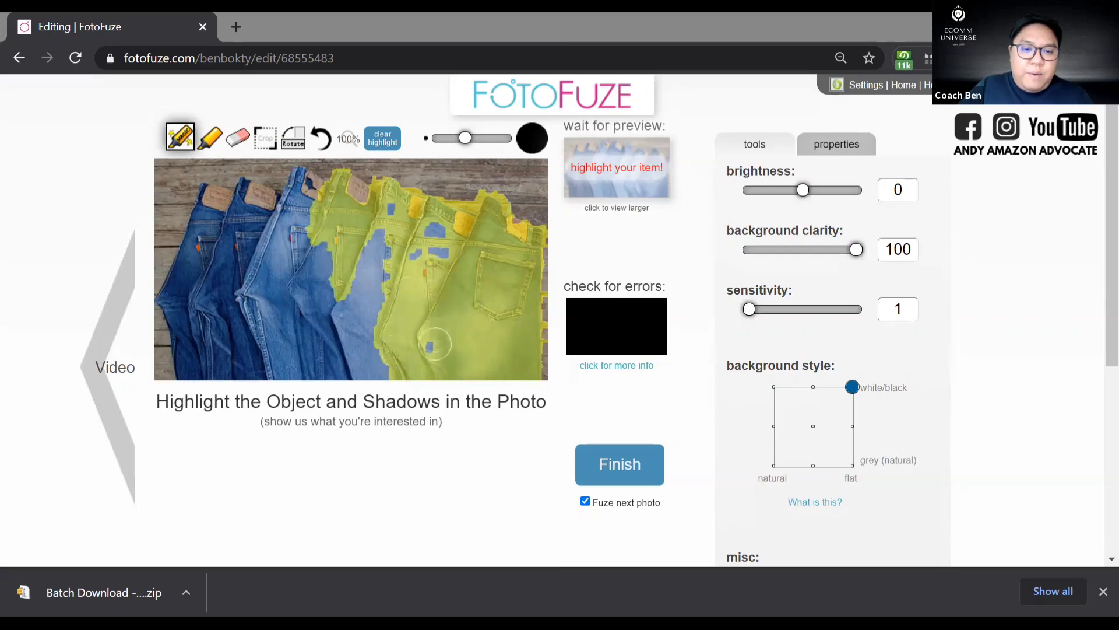
{"action": "left_click", "coordinate": [323, 140]}
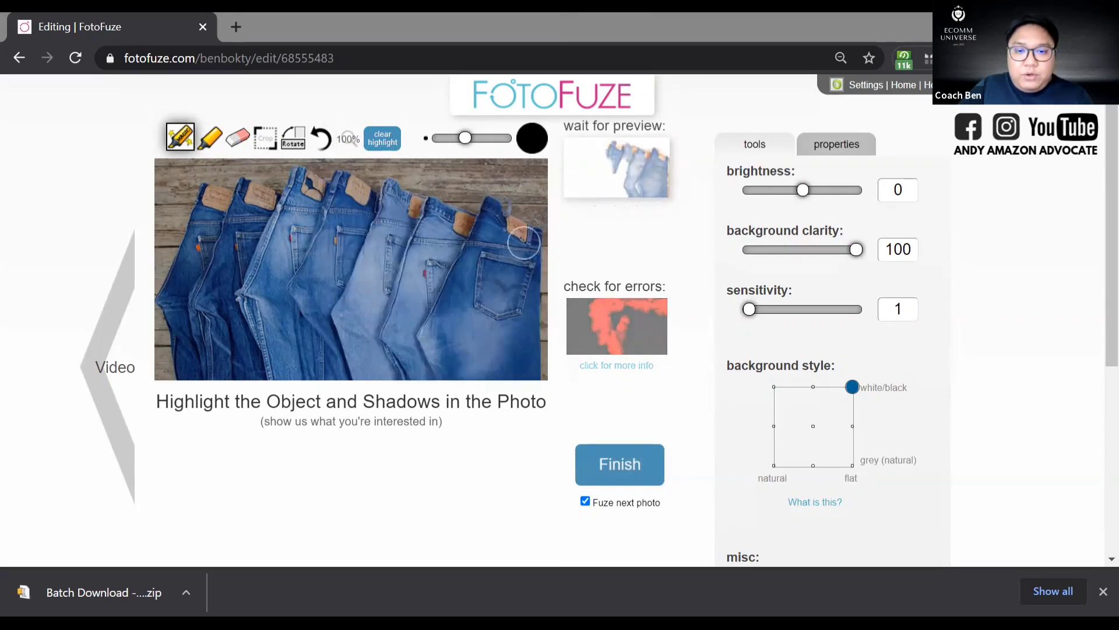
Try highlighting the whole row of jeans, including the inner gaps, and clear the highlight
{"action": "mouse_move", "coordinate": [527, 240]}
{"action": "left_mouse_down"}
{"action": "mouse_move", "coordinate": [523, 364]}
{"action": "mouse_move", "coordinate": [211, 369]}
{"action": "mouse_move", "coordinate": [202, 316]}
{"action": "left_mouse_up"}
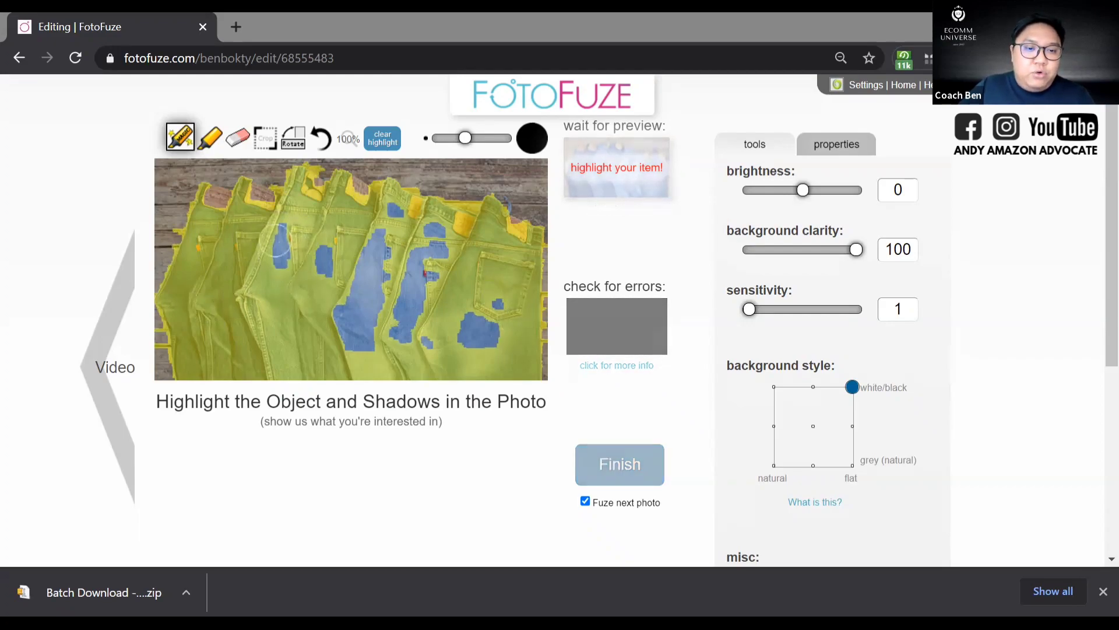
{"action": "mouse_move", "coordinate": [489, 337]}
{"action": "left_mouse_down"}
{"action": "mouse_move", "coordinate": [422, 334]}
{"action": "mouse_move", "coordinate": [461, 336]}
{"action": "mouse_move", "coordinate": [445, 300]}
{"action": "mouse_move", "coordinate": [410, 294]}
{"action": "mouse_move", "coordinate": [362, 328]}
{"action": "mouse_move", "coordinate": [411, 325]}
{"action": "mouse_move", "coordinate": [383, 258]}
{"action": "mouse_move", "coordinate": [334, 268]}
{"action": "mouse_move", "coordinate": [359, 288]}
{"action": "mouse_move", "coordinate": [423, 270]}
{"action": "mouse_move", "coordinate": [399, 241]}
{"action": "mouse_move", "coordinate": [371, 236]}
{"action": "left_mouse_up"}
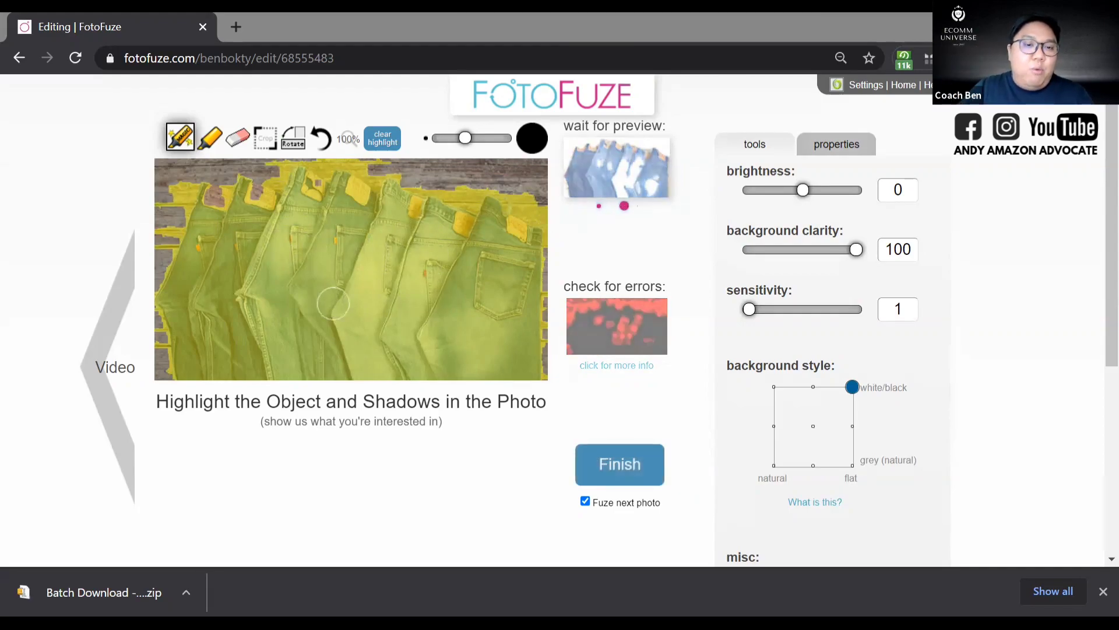
{"action": "left_click", "coordinate": [395, 144]}
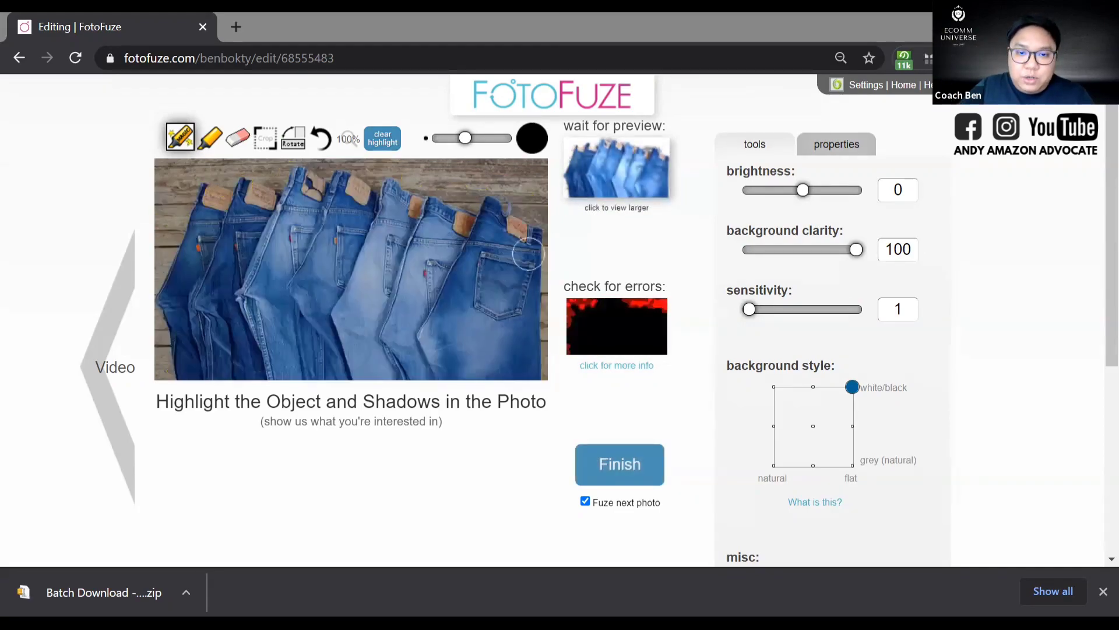
Highlight all the jeans with the automatic highlighter and fill the remaining inner gaps with the plain highlighter
{"action": "mouse_move", "coordinate": [528, 242]}
{"action": "left_mouse_down"}
{"action": "mouse_move", "coordinate": [526, 368]}
{"action": "mouse_move", "coordinate": [330, 367]}
{"action": "mouse_move", "coordinate": [305, 352]}
{"action": "mouse_move", "coordinate": [358, 366]}
{"action": "mouse_move", "coordinate": [232, 364]}
{"action": "mouse_move", "coordinate": [226, 270]}
{"action": "left_mouse_up"}
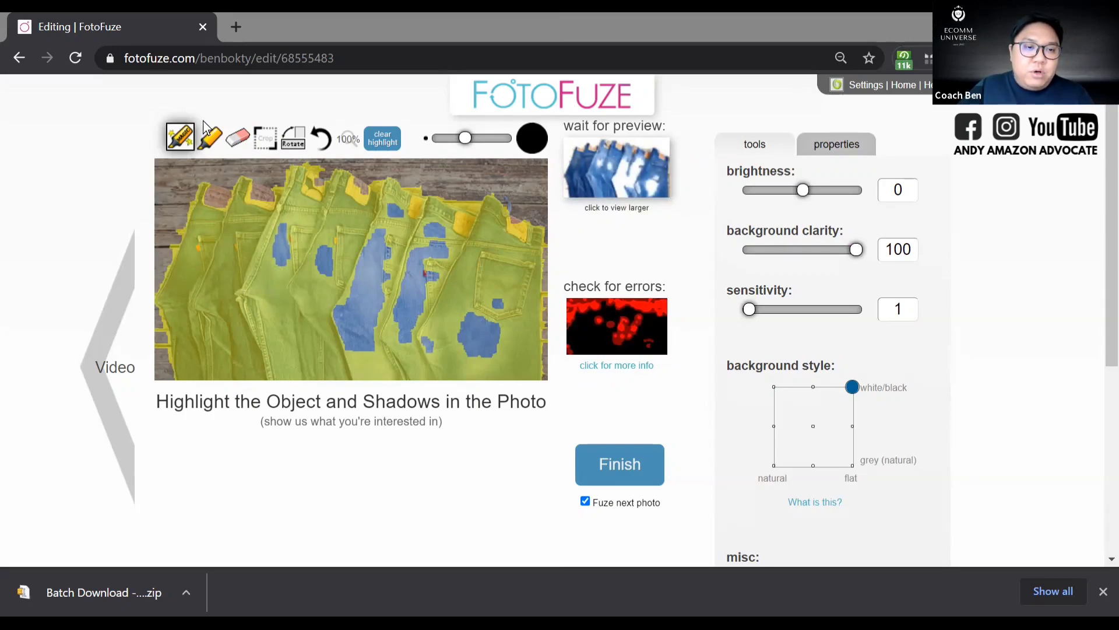
{"action": "left_click", "coordinate": [208, 137]}
{"action": "mouse_move", "coordinate": [284, 257]}
{"action": "left_mouse_down"}
{"action": "mouse_move", "coordinate": [410, 241]}
{"action": "mouse_move", "coordinate": [393, 217]}
{"action": "mouse_move", "coordinate": [444, 246]}
{"action": "mouse_move", "coordinate": [434, 232]}
{"action": "mouse_move", "coordinate": [498, 317]}
{"action": "mouse_move", "coordinate": [479, 355]}
{"action": "mouse_move", "coordinate": [484, 324]}
{"action": "mouse_move", "coordinate": [446, 339]}
{"action": "mouse_move", "coordinate": [425, 328]}
{"action": "mouse_move", "coordinate": [419, 280]}
{"action": "mouse_move", "coordinate": [372, 318]}
{"action": "mouse_move", "coordinate": [354, 303]}
{"action": "mouse_move", "coordinate": [362, 277]}
{"action": "mouse_move", "coordinate": [344, 321]}
{"action": "left_mouse_up"}
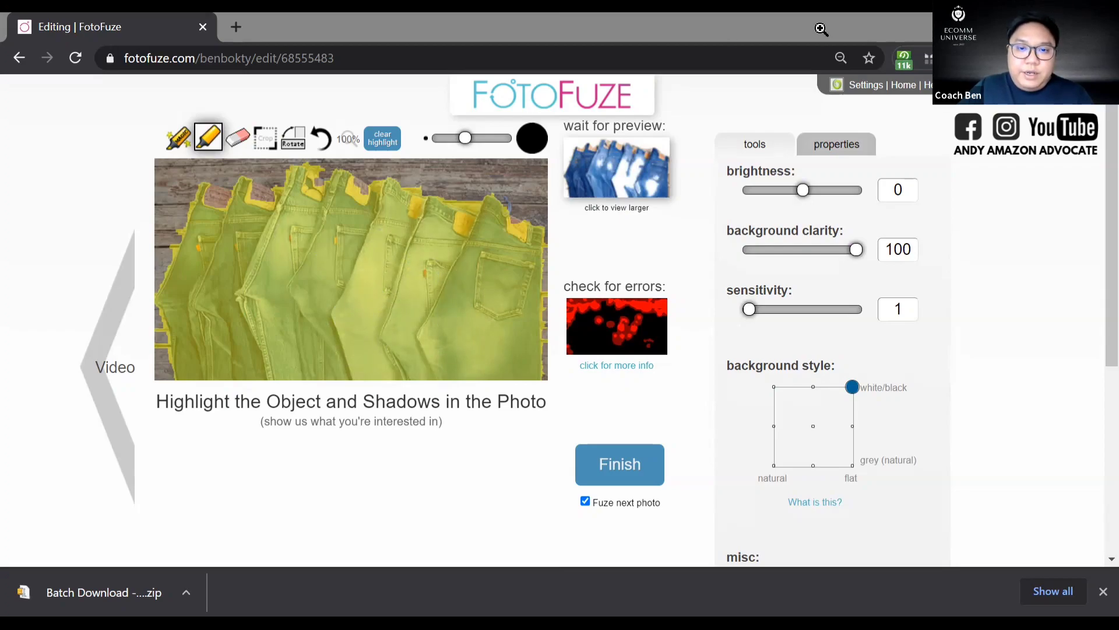
Try to view the larger preview of the processed jeans photo
{"action": "left_click", "coordinate": [624, 175]}
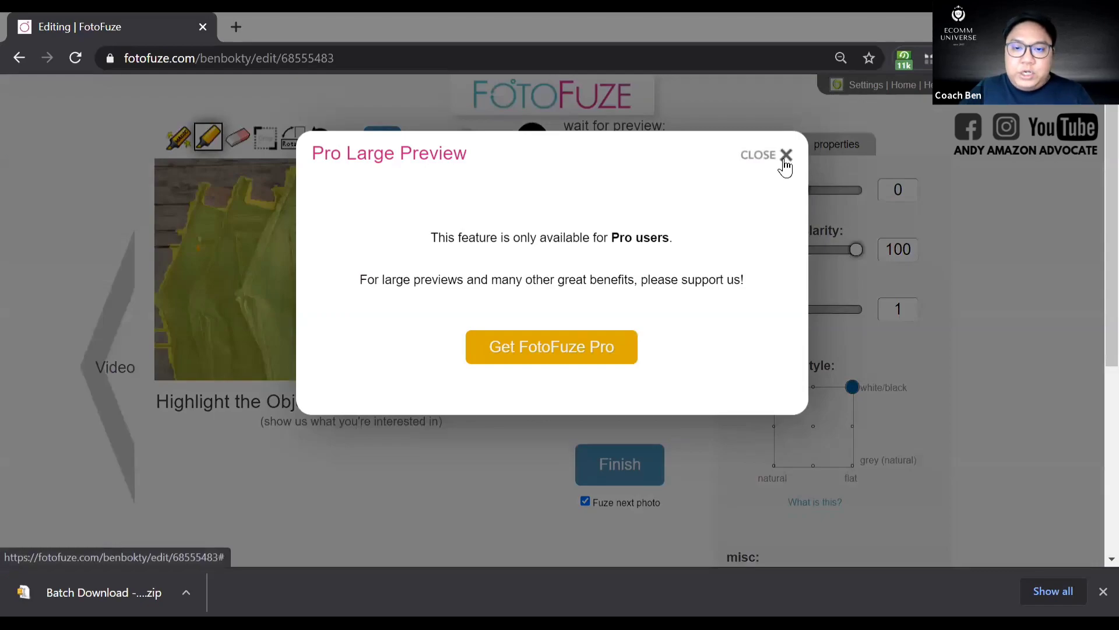
{"action": "left_click", "coordinate": [742, 173]}
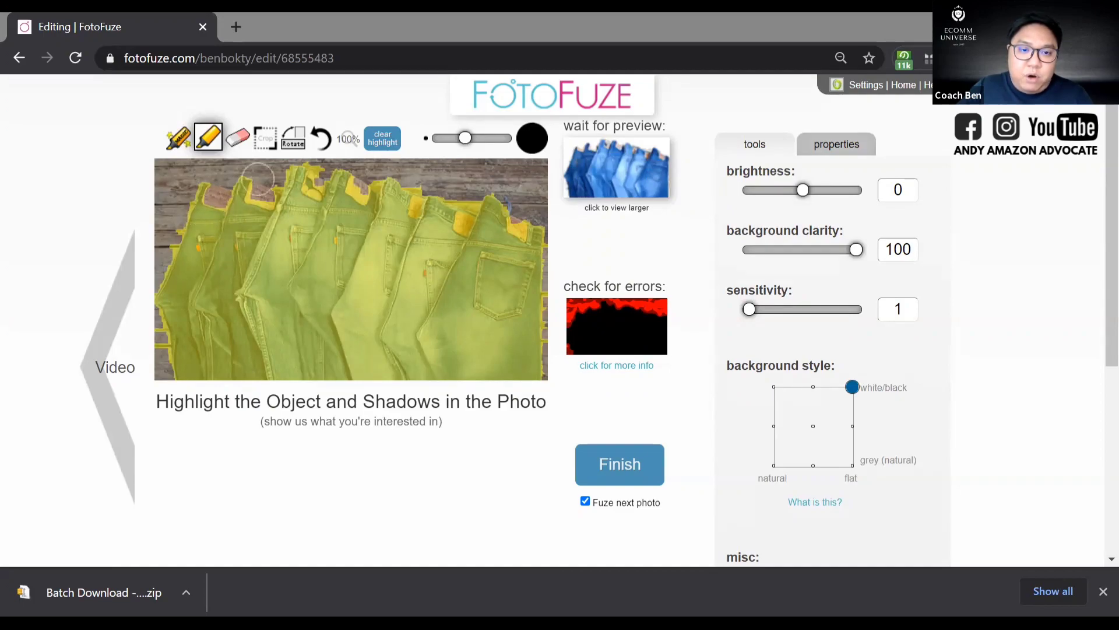
Fill the unhighlighted leather patches on the first, second and fourth jeans using a smaller plain highlighter brush
{"action": "mouse_move", "coordinate": [466, 135]}
{"action": "left_mouse_down"}
{"action": "mouse_move", "coordinate": [506, 137]}
{"action": "mouse_move", "coordinate": [446, 136]}
{"action": "mouse_move", "coordinate": [505, 138]}
{"action": "mouse_move", "coordinate": [457, 137]}
{"action": "left_mouse_up"}
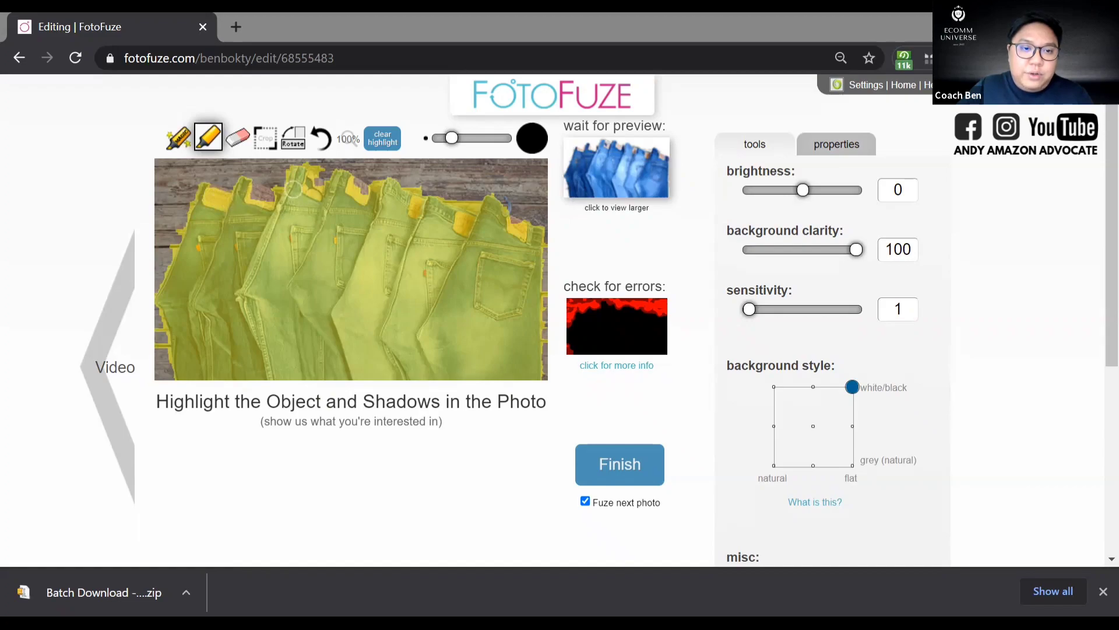
{"action": "left_click", "coordinate": [382, 237]}
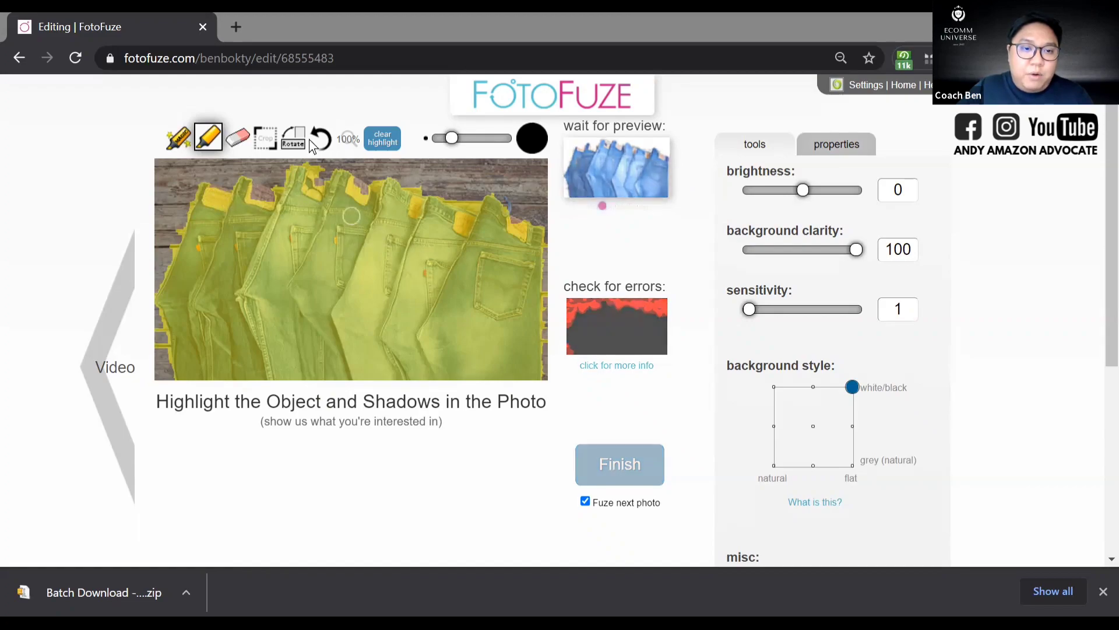
{"action": "left_click", "coordinate": [348, 138]}
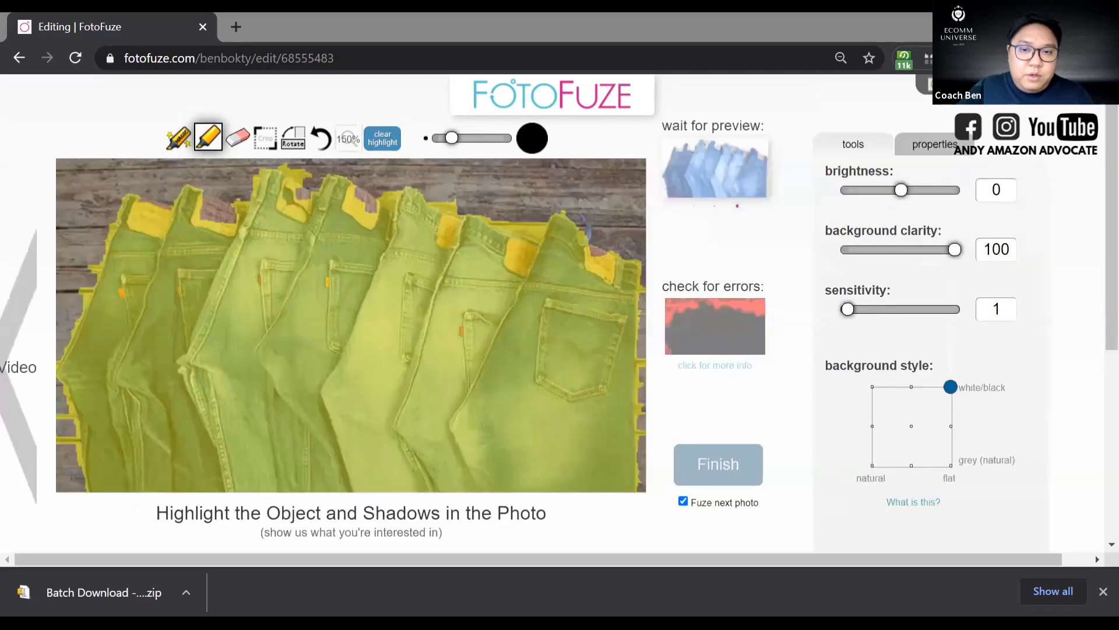
{"action": "left_click", "coordinate": [348, 138]}
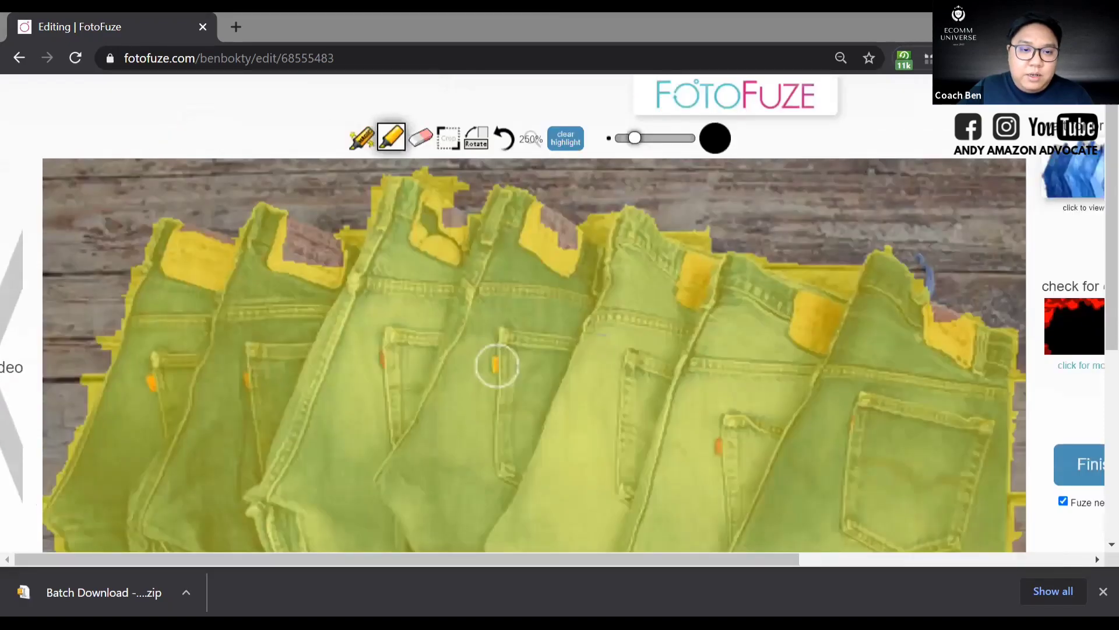
{"action": "left_click_drag", "start_coordinate": [293, 234], "coordinate": [221, 251]}
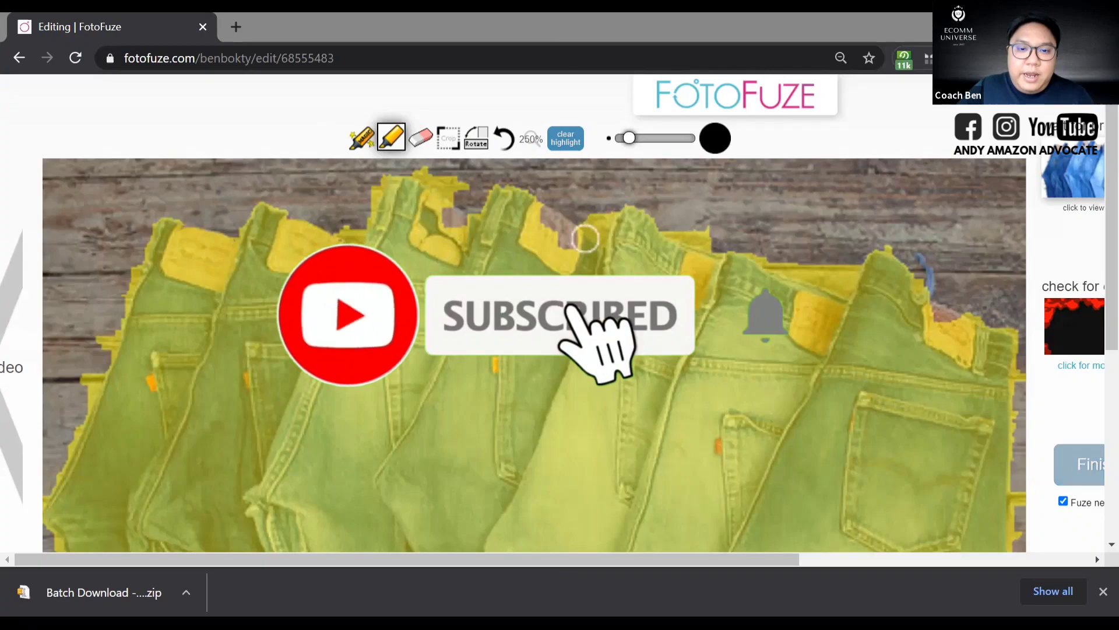
{"action": "mouse_move", "coordinate": [538, 223]}
{"action": "left_mouse_down"}
{"action": "mouse_move", "coordinate": [570, 247]}
{"action": "mouse_move", "coordinate": [537, 220]}
{"action": "mouse_move", "coordinate": [549, 223]}
{"action": "left_mouse_up"}
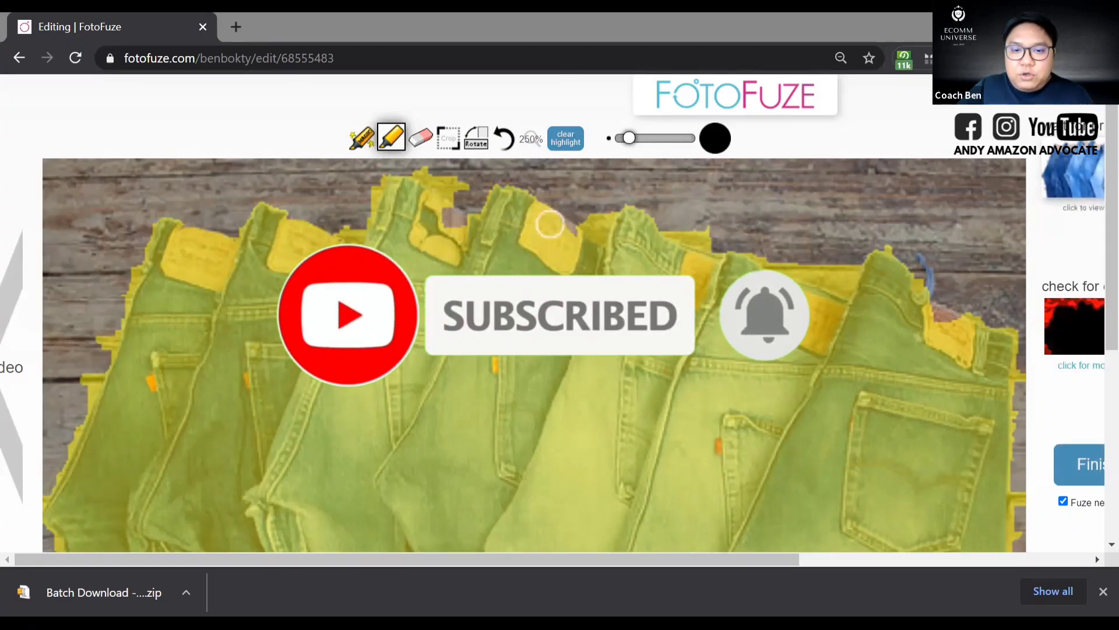
Erase the excess highlight around the first and third jeans and fill the gaps in the third pair's leather patch
{"action": "left_click", "coordinate": [418, 139]}
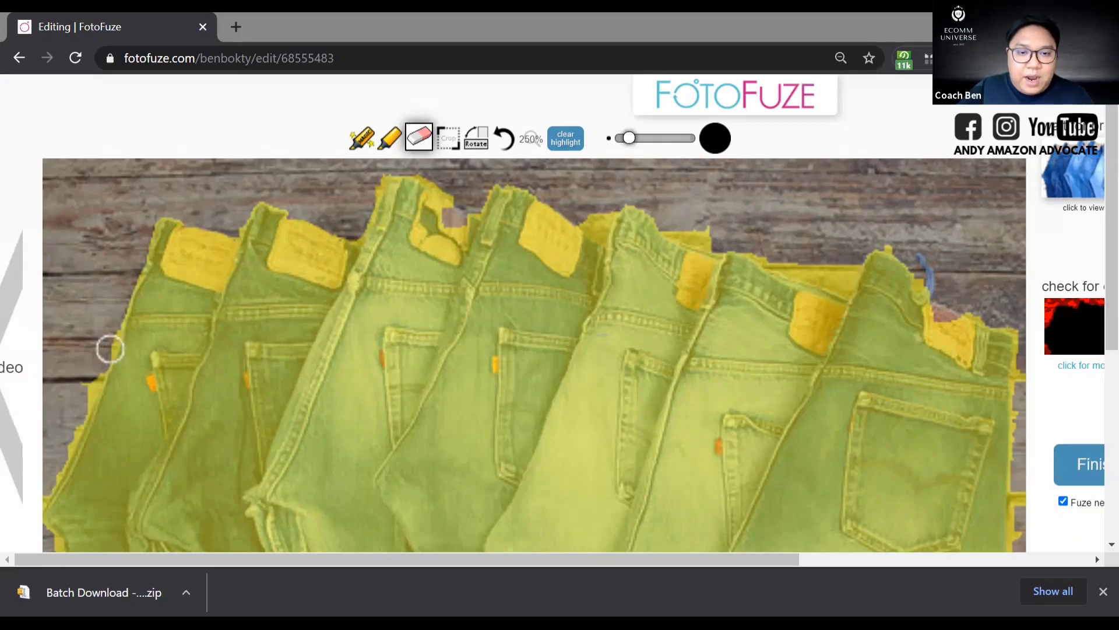
{"action": "left_click", "coordinate": [391, 138]}
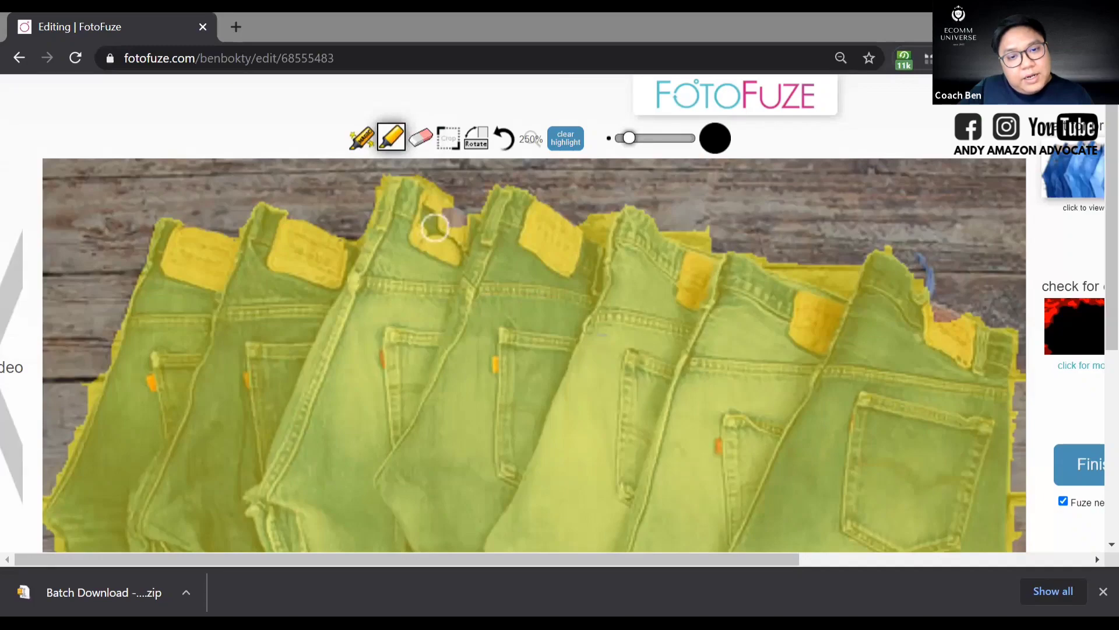
{"action": "left_click_drag", "start_coordinate": [436, 227], "coordinate": [475, 245]}
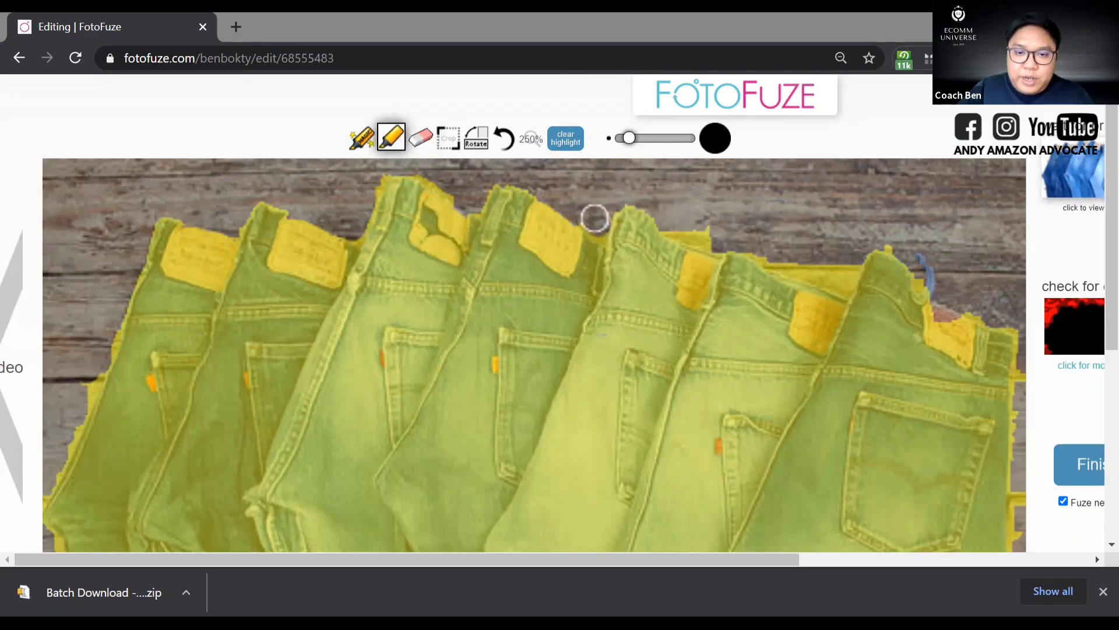
Erase the excess highlight over the background above the waistbands of the fourth to sixth jeans
{"action": "key", "text": "e"}
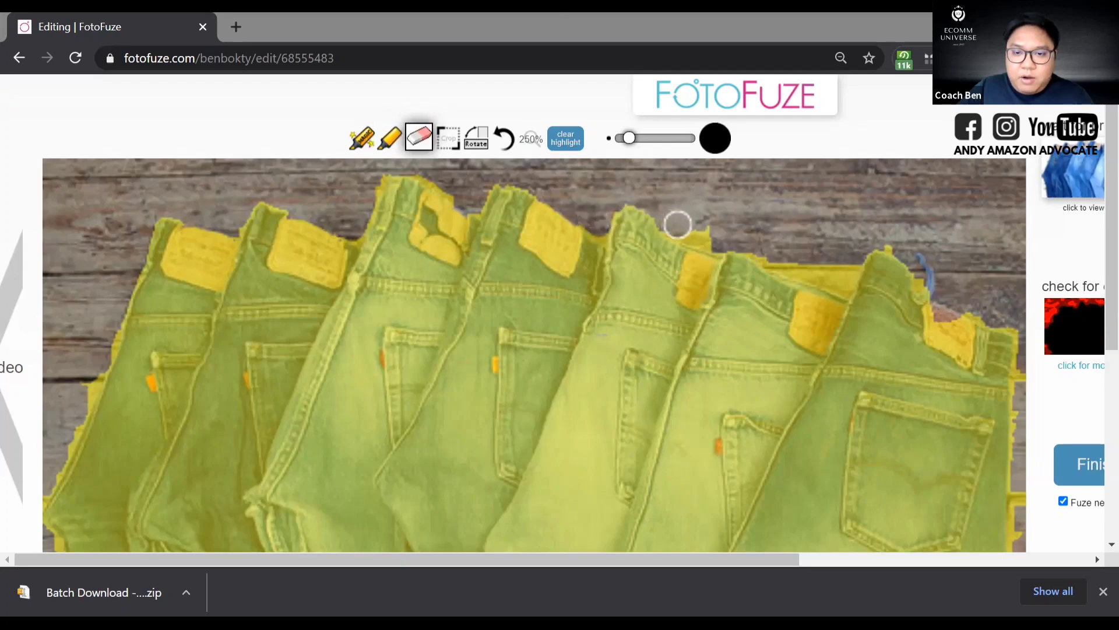
{"action": "key", "text": "h"}
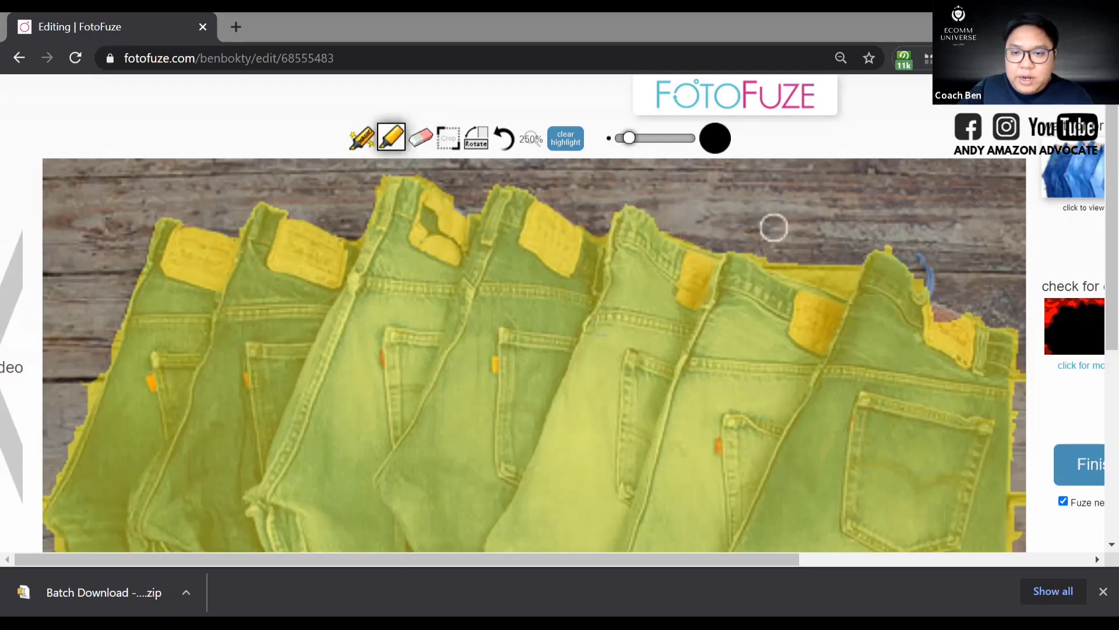
{"action": "key", "text": "e"}
{"action": "left_click_drag", "start_coordinate": [774, 250], "coordinate": [840, 278]}
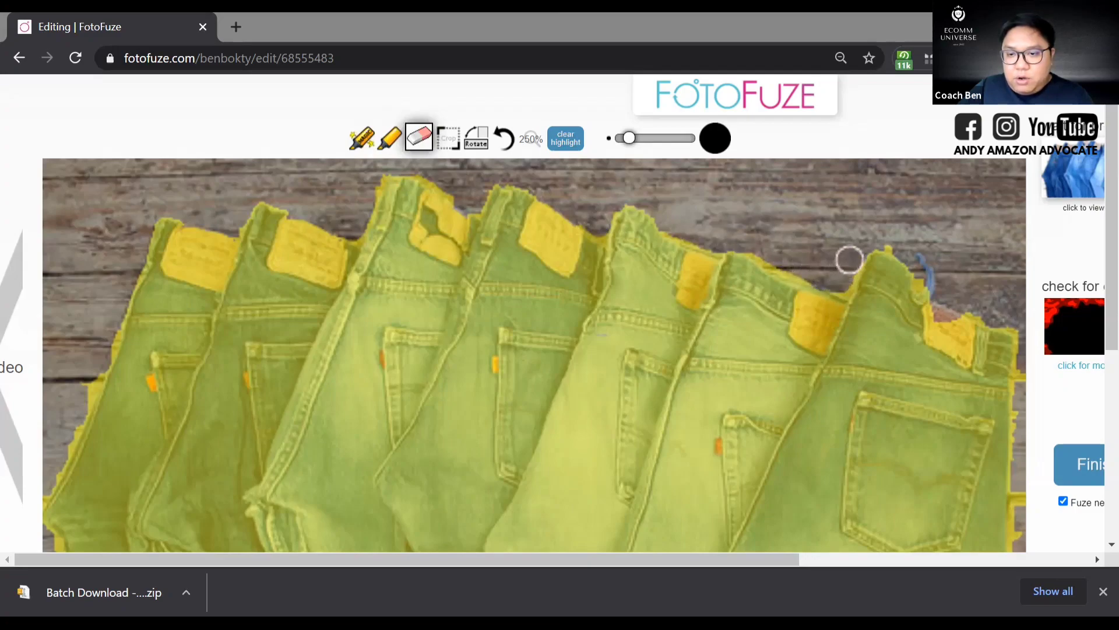
Clean up the highlight along the last pair's waistband and fill its leather patch completely
{"action": "key", "text": "h"}
{"action": "key", "text": "e"}
{"action": "key", "text": "h"}
{"action": "left_click_drag", "start_coordinate": [936, 333], "coordinate": [943, 321]}
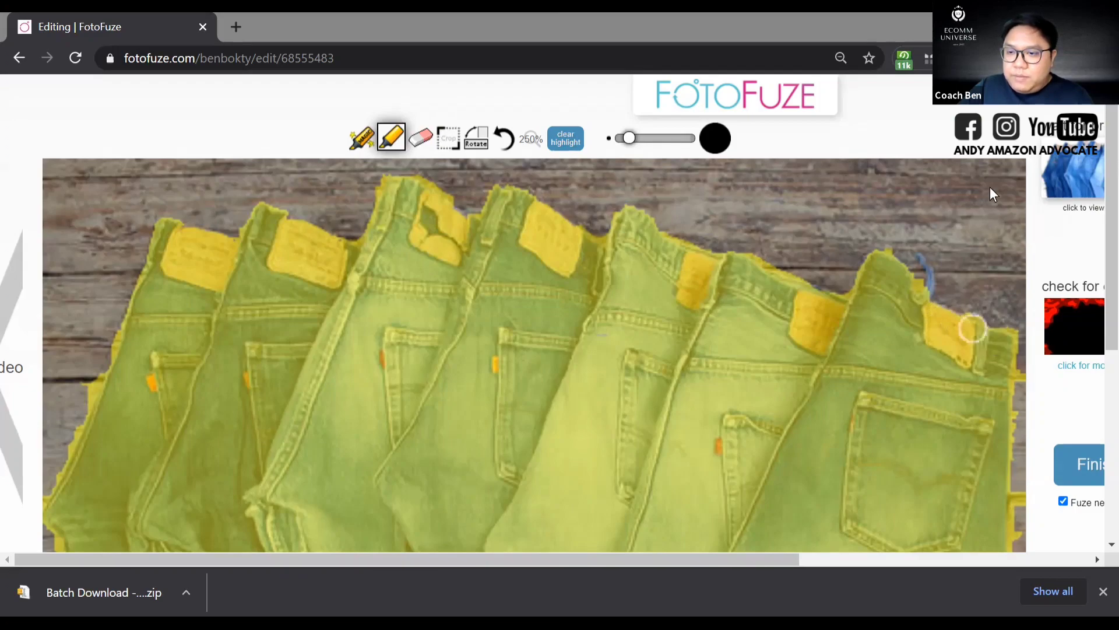
Erase the highlight streaks over the wooden background beside the outer jeans using a finer brush
{"action": "scroll", "coordinate": [1006, 165], "scroll_direction": "down", "scroll_amount": 3}
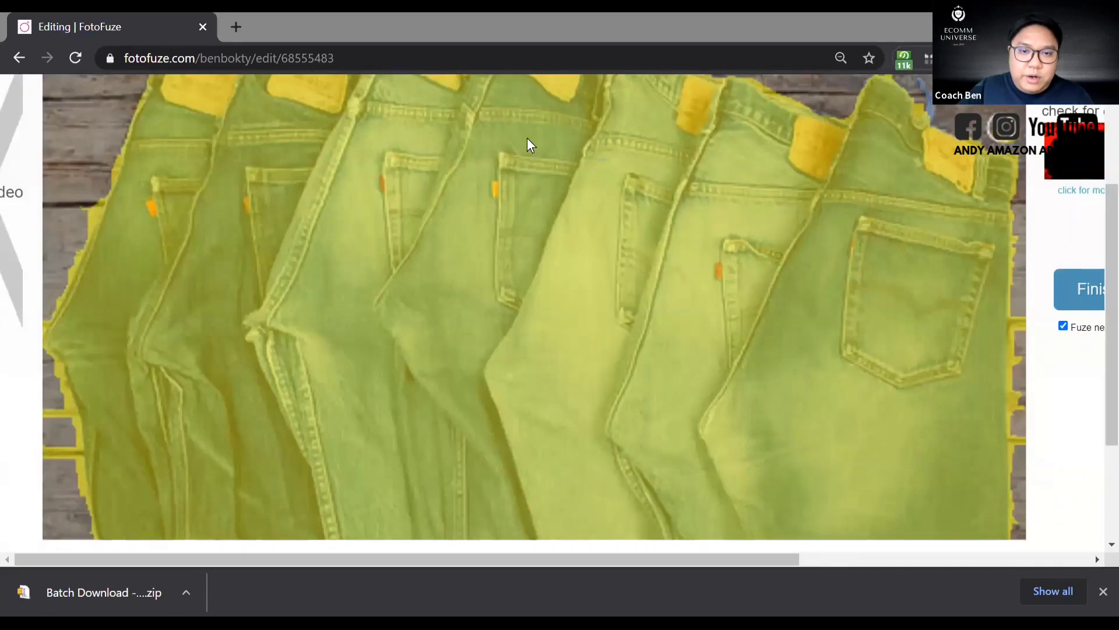
{"action": "scroll", "coordinate": [527, 139], "scroll_direction": "up", "scroll_amount": 3}
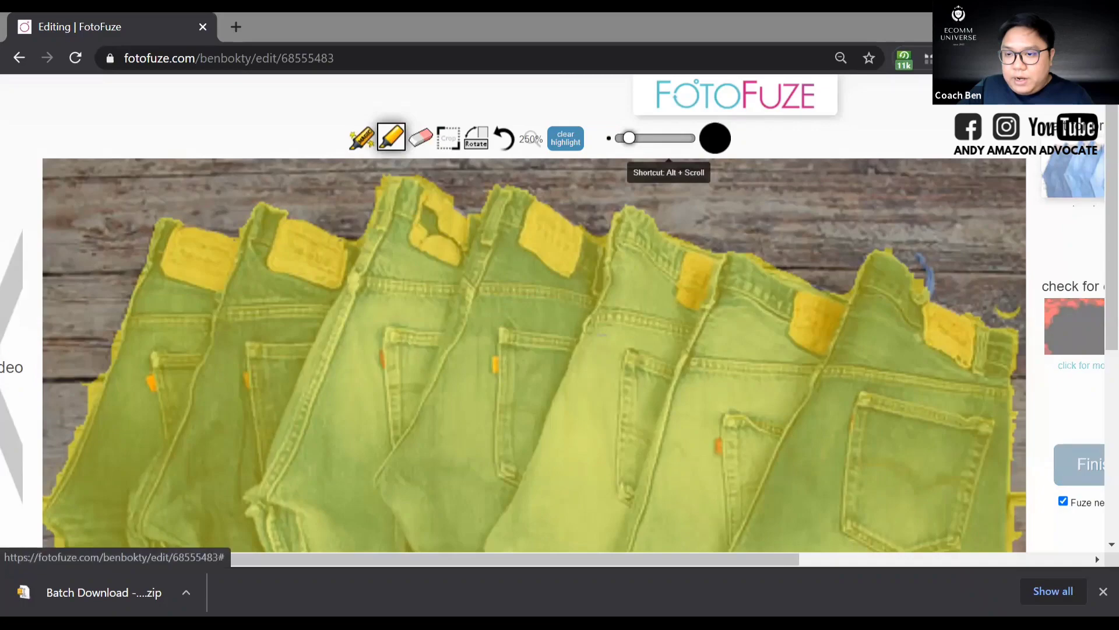
{"action": "scroll", "coordinate": [1022, 221], "scroll_direction": "down", "scroll_amount": 5}
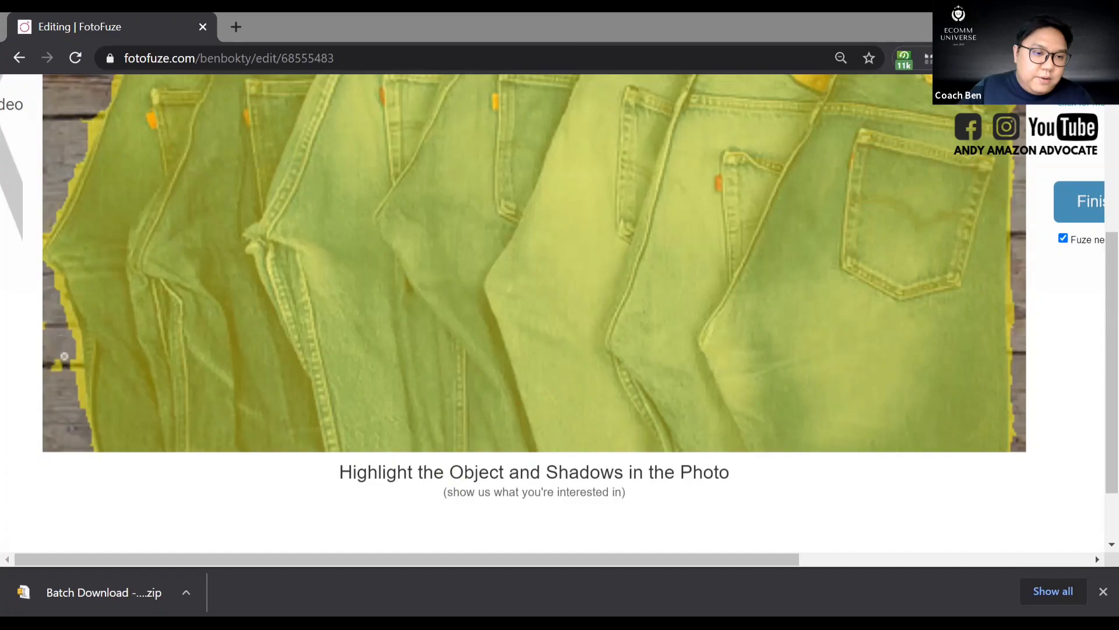
{"action": "mouse_move", "coordinate": [74, 383]}
{"action": "left_mouse_down"}
{"action": "mouse_move", "coordinate": [57, 362]}
{"action": "mouse_move", "coordinate": [57, 285]}
{"action": "mouse_move", "coordinate": [67, 309]}
{"action": "left_mouse_up"}
{"action": "scroll", "coordinate": [68, 313], "scroll_direction": "up", "scroll_amount": 1}
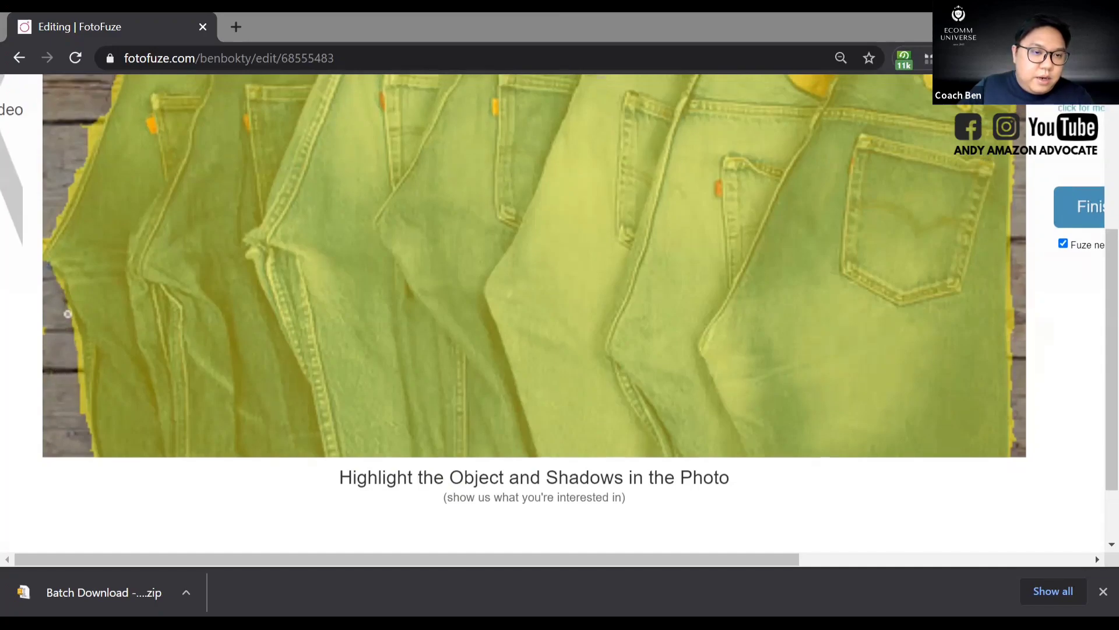
{"action": "scroll", "coordinate": [68, 314], "scroll_direction": "up", "scroll_amount": 1}
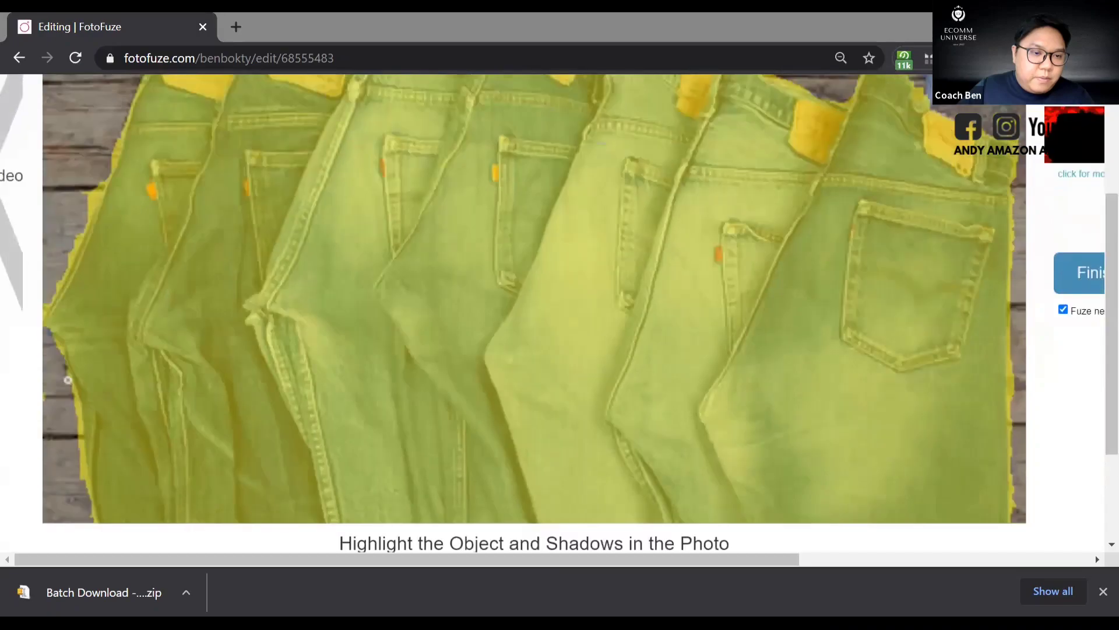
{"action": "scroll", "coordinate": [68, 380], "scroll_direction": "up", "scroll_amount": 2}
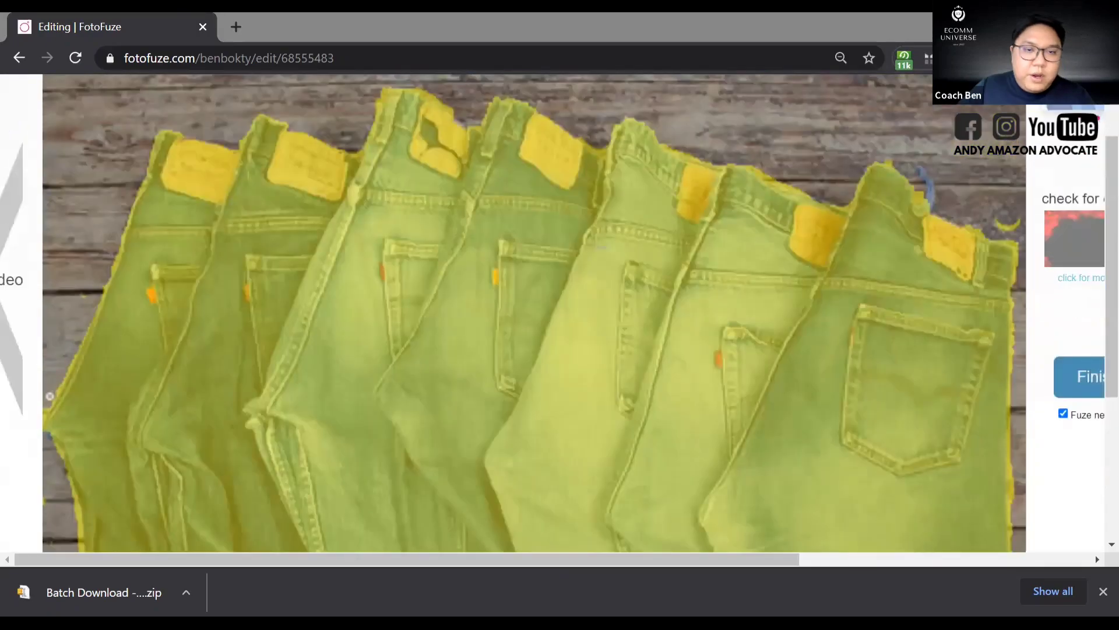
{"action": "scroll", "coordinate": [84, 382], "scroll_direction": "up", "scroll_amount": 2}
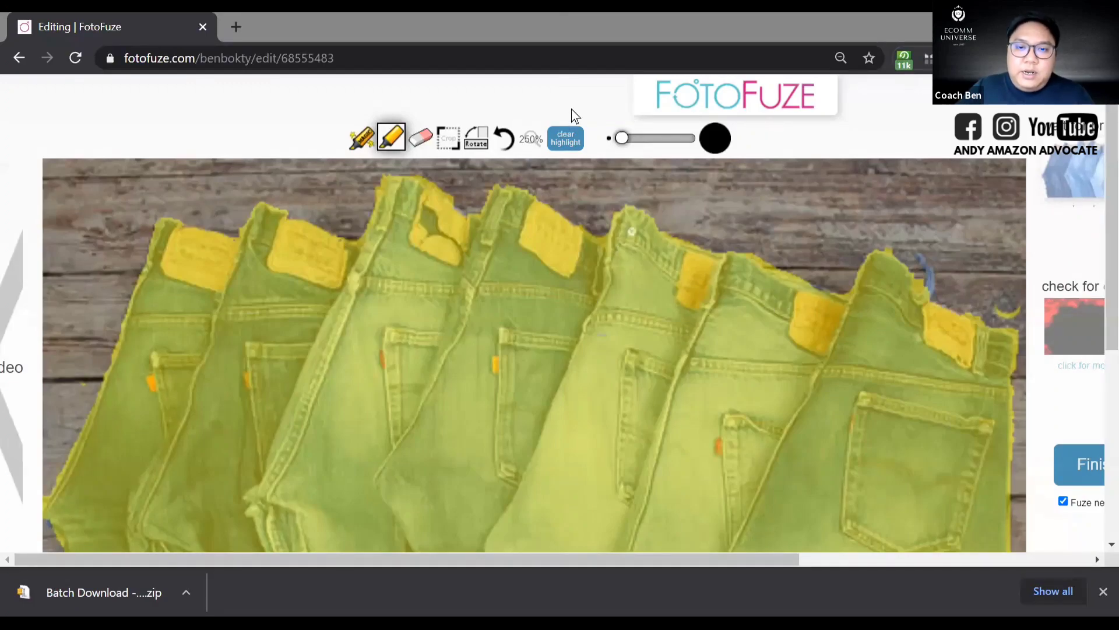
Set the jeans photo's brightness to 30, then try a lower background clarity and return it to 100
{"action": "left_click", "coordinate": [604, 174]}
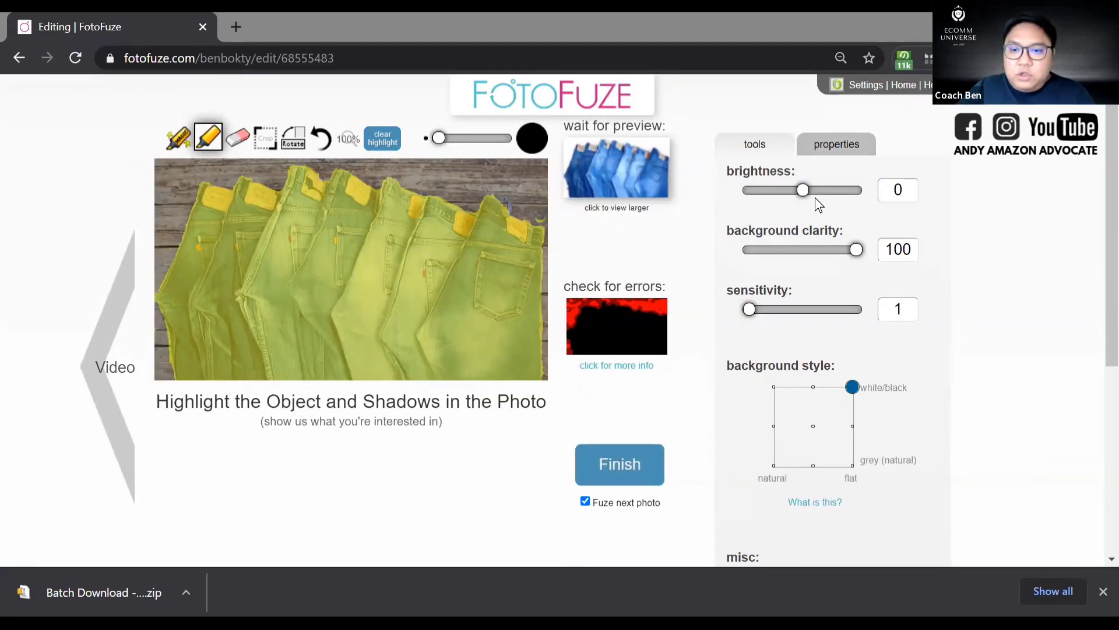
{"action": "mouse_move", "coordinate": [805, 190]}
{"action": "left_mouse_down"}
{"action": "mouse_move", "coordinate": [706, 191]}
{"action": "mouse_move", "coordinate": [819, 189]}
{"action": "left_mouse_up"}
{"action": "left_click", "coordinate": [790, 190]}
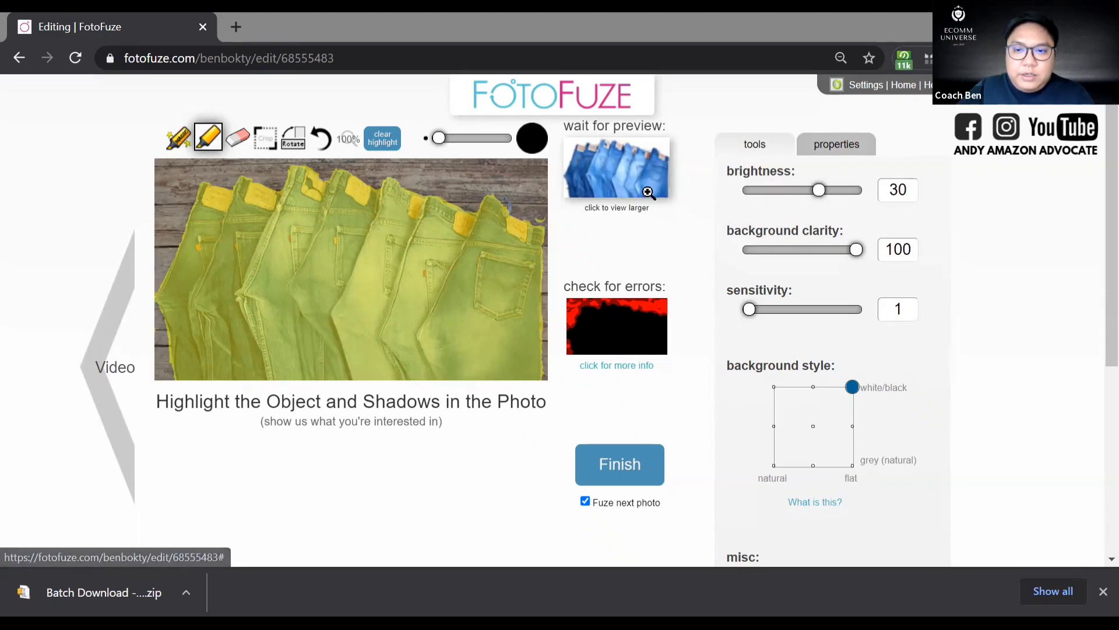
{"action": "left_click_drag", "start_coordinate": [857, 252], "coordinate": [713, 254]}
{"action": "left_click_drag", "start_coordinate": [789, 252], "coordinate": [867, 251]}
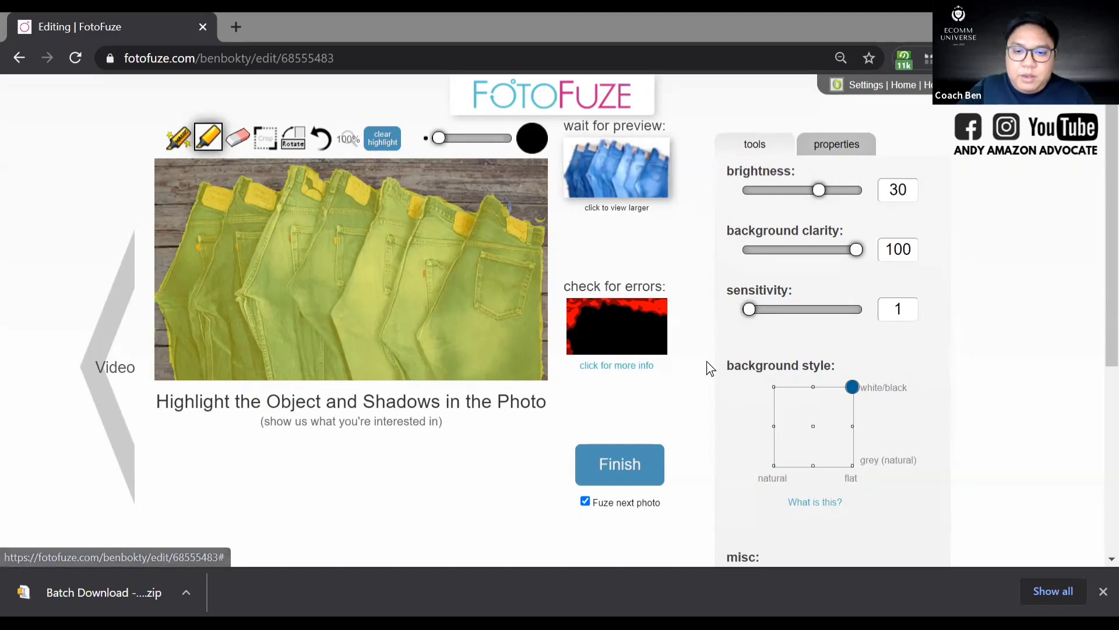
Finish the jeans photo and continue to the next photo for editing
{"action": "scroll", "coordinate": [671, 379], "scroll_direction": "down", "scroll_amount": 3}
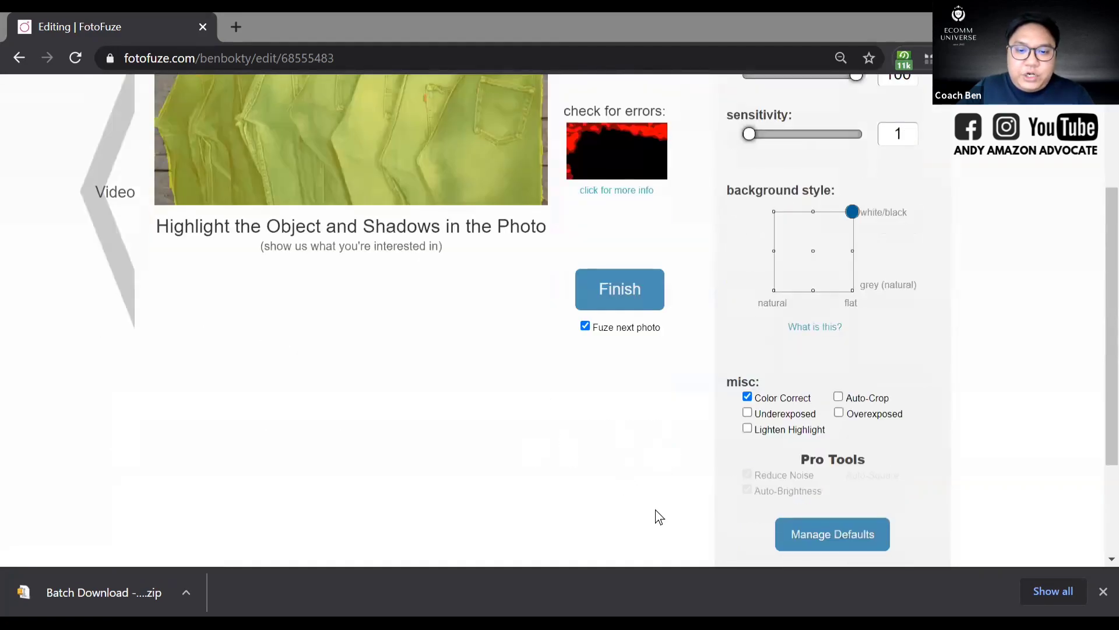
{"action": "scroll", "coordinate": [657, 481], "scroll_direction": "up", "scroll_amount": 3}
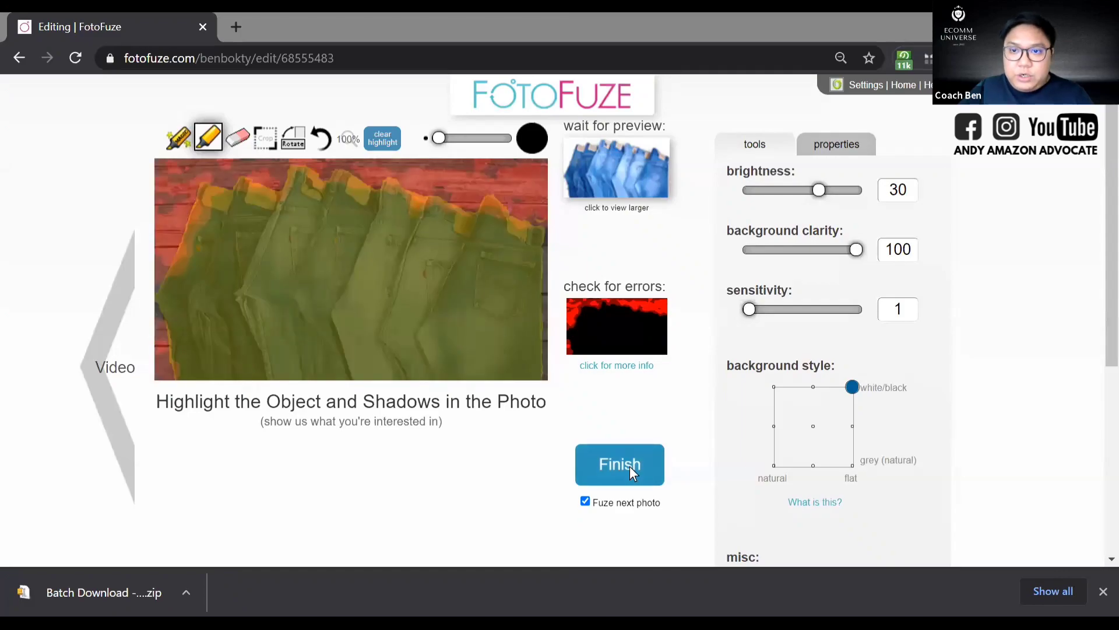
{"action": "left_click", "coordinate": [629, 467]}
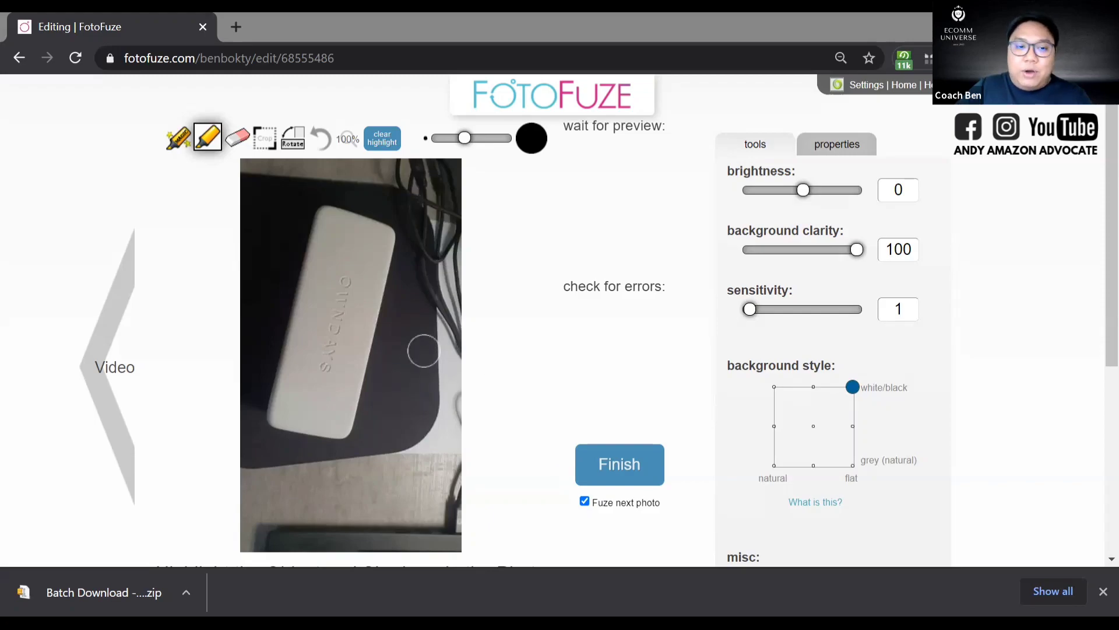
Rotate the photo of the OWNDAYS case 90 degrees counterclockwise
{"action": "left_click", "coordinate": [307, 149]}
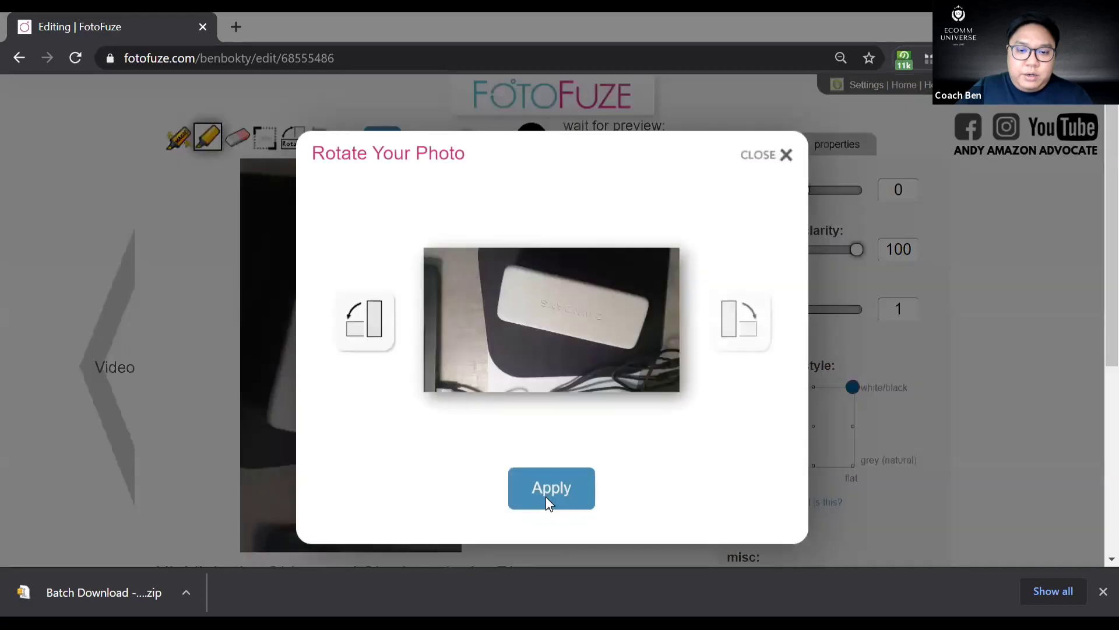
{"action": "left_click", "coordinate": [545, 494]}
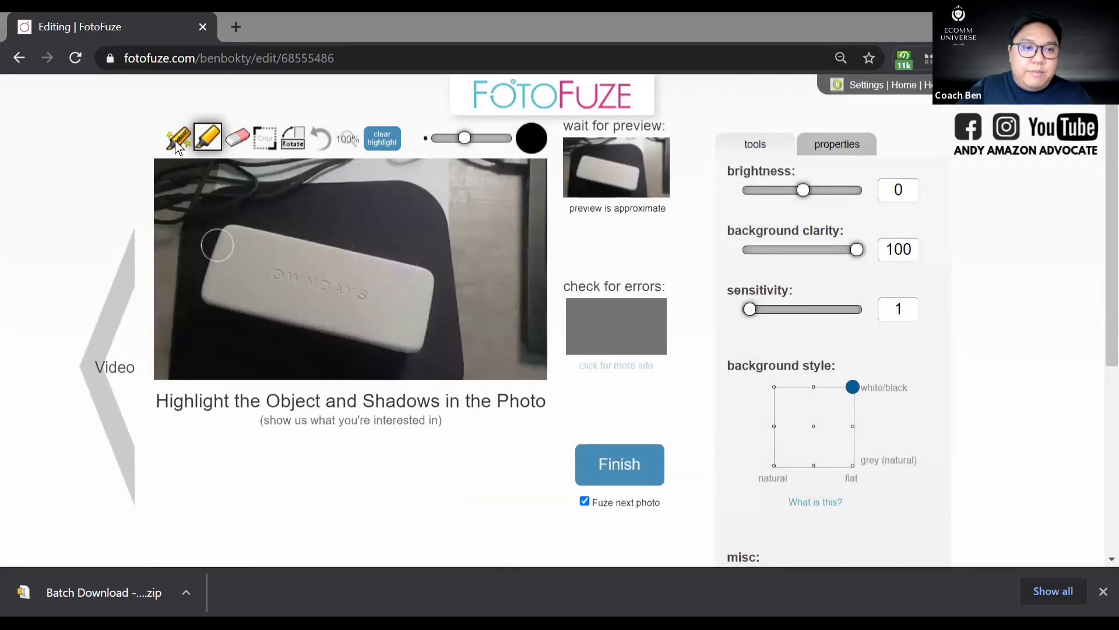
Highlight the whole OWNDAYS case out to its edges with the automatic highlighter and a smaller brush
{"action": "left_click_drag", "start_coordinate": [464, 138], "coordinate": [451, 140]}
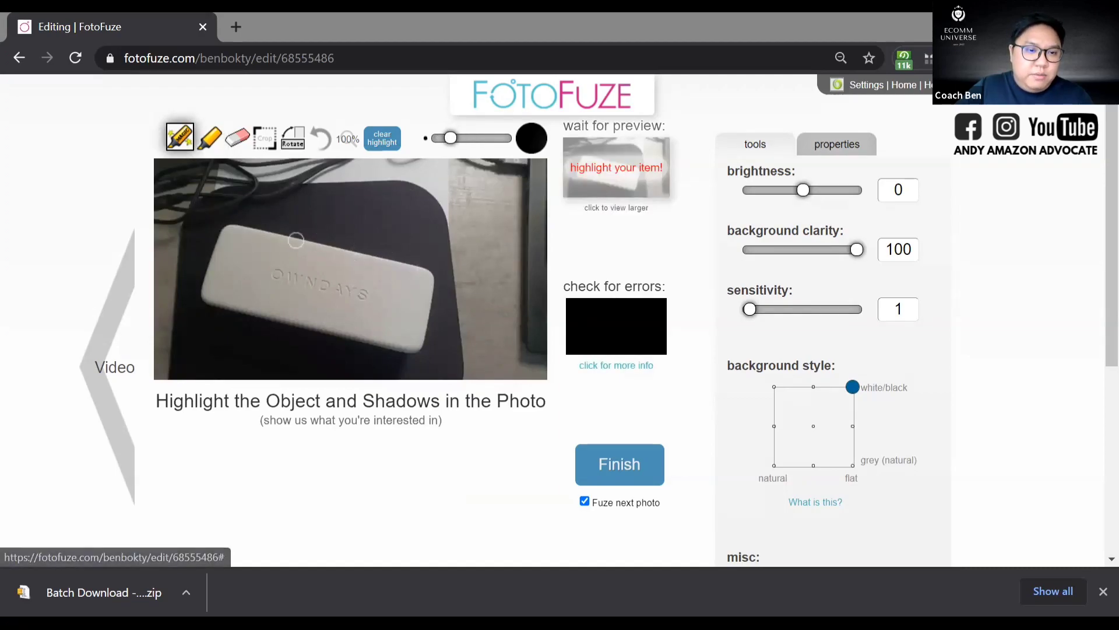
{"action": "mouse_move", "coordinate": [230, 232]}
{"action": "left_mouse_down"}
{"action": "mouse_move", "coordinate": [213, 282]}
{"action": "mouse_move", "coordinate": [233, 239]}
{"action": "mouse_move", "coordinate": [252, 241]}
{"action": "mouse_move", "coordinate": [231, 237]}
{"action": "mouse_move", "coordinate": [214, 285]}
{"action": "mouse_move", "coordinate": [270, 312]}
{"action": "mouse_move", "coordinate": [227, 271]}
{"action": "mouse_move", "coordinate": [248, 241]}
{"action": "mouse_move", "coordinate": [298, 259]}
{"action": "mouse_move", "coordinate": [254, 271]}
{"action": "mouse_move", "coordinate": [246, 242]}
{"action": "mouse_move", "coordinate": [271, 238]}
{"action": "mouse_move", "coordinate": [321, 262]}
{"action": "mouse_move", "coordinate": [311, 274]}
{"action": "mouse_move", "coordinate": [274, 269]}
{"action": "mouse_move", "coordinate": [330, 257]}
{"action": "mouse_move", "coordinate": [361, 270]}
{"action": "mouse_move", "coordinate": [332, 286]}
{"action": "mouse_move", "coordinate": [310, 277]}
{"action": "mouse_move", "coordinate": [355, 276]}
{"action": "mouse_move", "coordinate": [303, 261]}
{"action": "mouse_move", "coordinate": [320, 256]}
{"action": "mouse_move", "coordinate": [405, 285]}
{"action": "mouse_move", "coordinate": [370, 308]}
{"action": "mouse_move", "coordinate": [359, 291]}
{"action": "mouse_move", "coordinate": [385, 281]}
{"action": "mouse_move", "coordinate": [369, 290]}
{"action": "mouse_move", "coordinate": [359, 266]}
{"action": "mouse_move", "coordinate": [409, 274]}
{"action": "mouse_move", "coordinate": [420, 283]}
{"action": "mouse_move", "coordinate": [405, 332]}
{"action": "mouse_move", "coordinate": [423, 290]}
{"action": "left_mouse_up"}
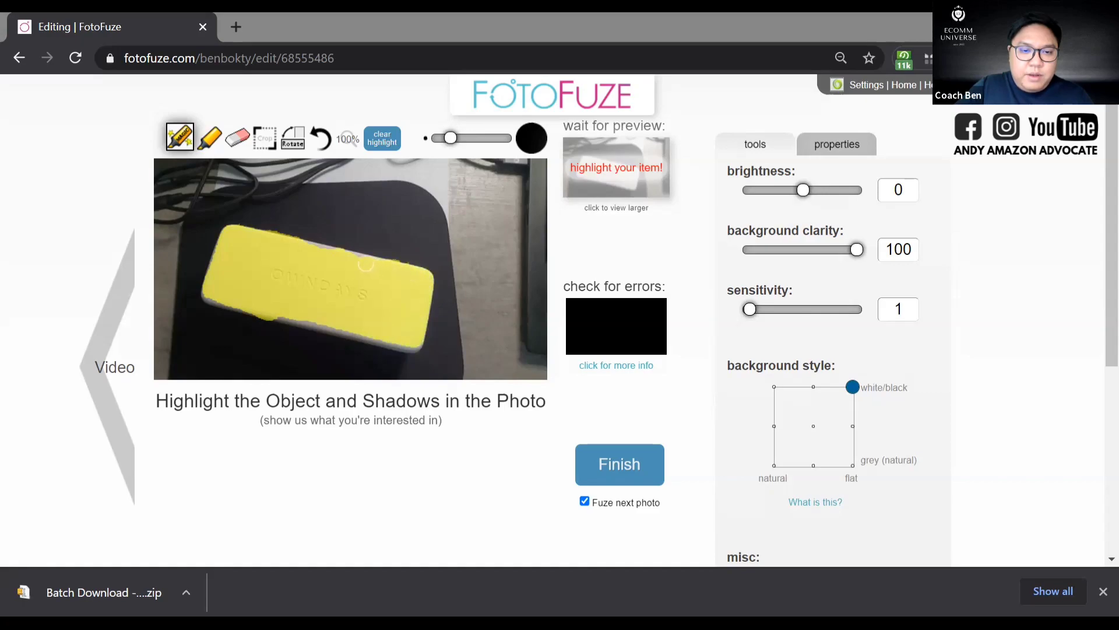
{"action": "mouse_move", "coordinate": [341, 257]}
{"action": "left_mouse_down"}
{"action": "mouse_move", "coordinate": [284, 251]}
{"action": "mouse_move", "coordinate": [268, 285]}
{"action": "mouse_move", "coordinate": [277, 308]}
{"action": "mouse_move", "coordinate": [396, 338]}
{"action": "left_mouse_up"}
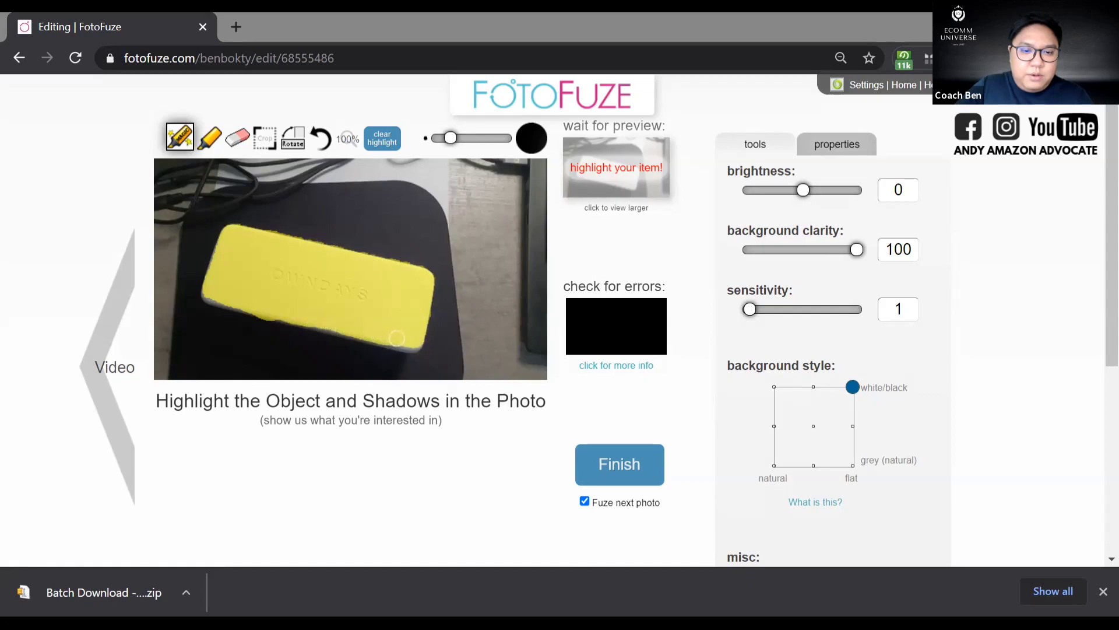
{"action": "mouse_move", "coordinate": [401, 340]}
{"action": "left_mouse_down"}
{"action": "mouse_move", "coordinate": [208, 294]}
{"action": "mouse_move", "coordinate": [228, 229]}
{"action": "left_mouse_up"}
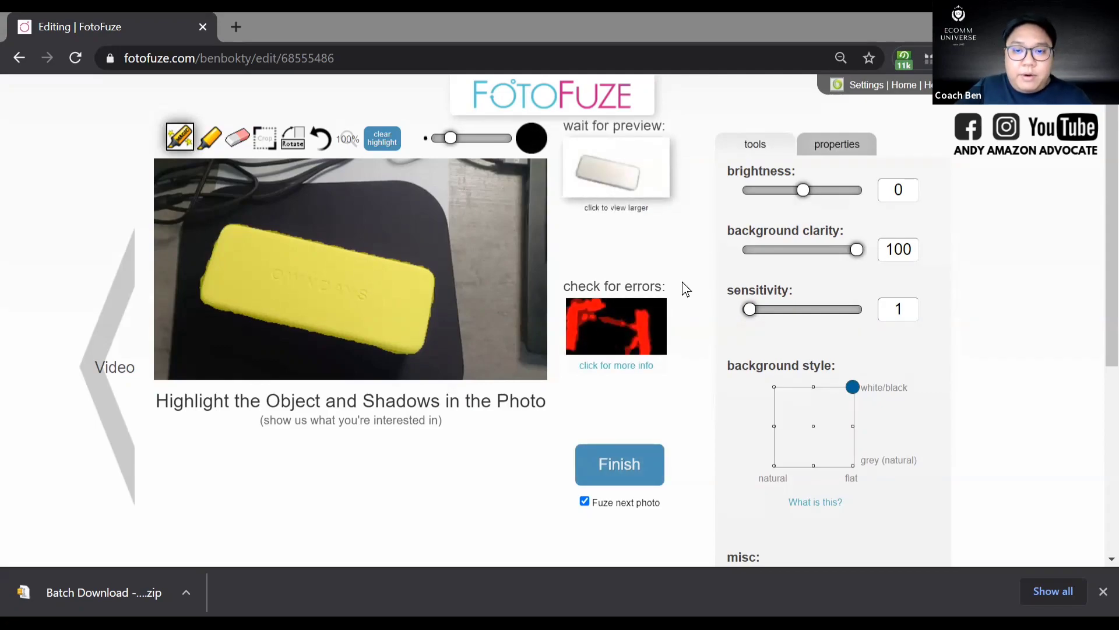
Try the flat grey and natural grey background styles, then restore the flat white/black style
{"action": "left_click_drag", "start_coordinate": [855, 388], "coordinate": [802, 440]}
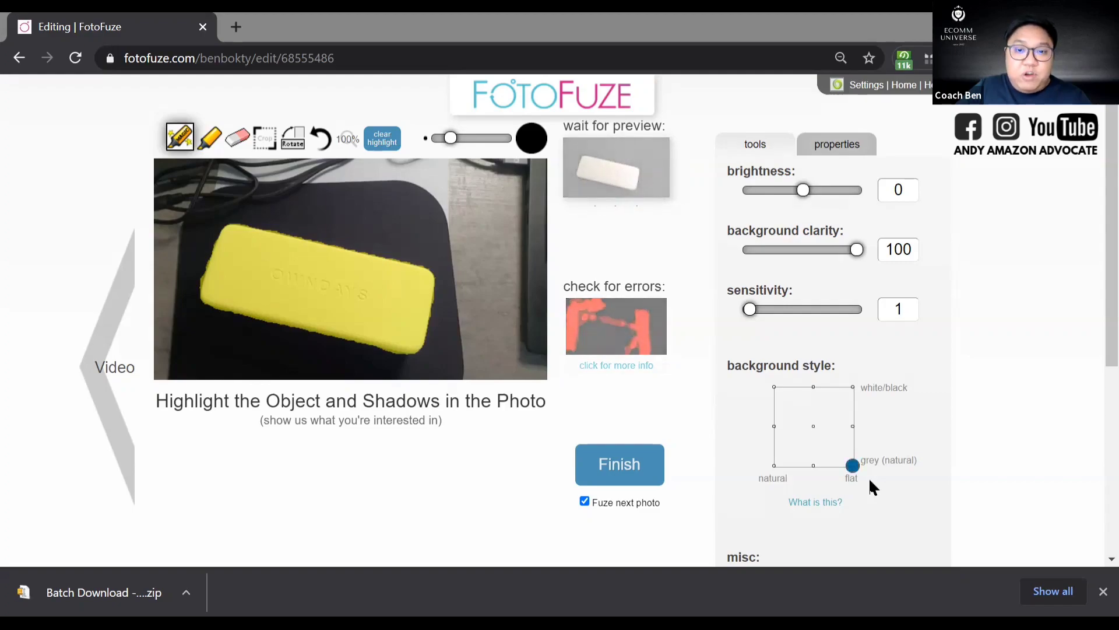
{"action": "left_click_drag", "start_coordinate": [853, 468], "coordinate": [774, 466]}
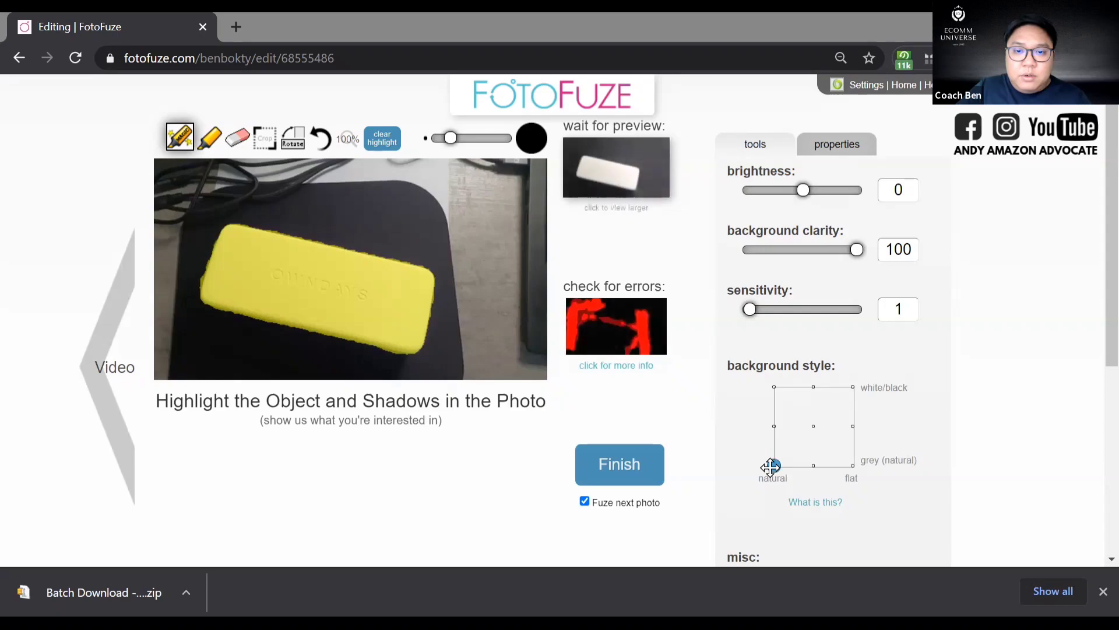
{"action": "left_click", "coordinate": [853, 387]}
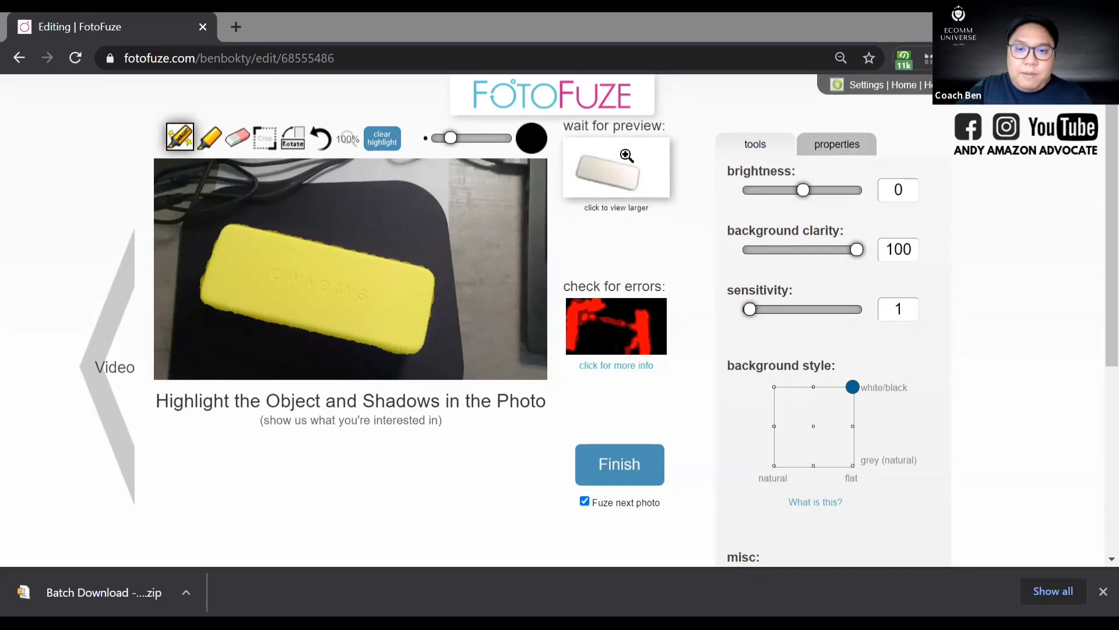
Add a small manual highlight spot on the dark mat above the OWNDAYS case, using a smaller brush
{"action": "left_click_drag", "start_coordinate": [451, 138], "coordinate": [444, 138]}
{"action": "left_click", "coordinate": [215, 135]}
{"action": "left_click_drag", "start_coordinate": [352, 203], "coordinate": [366, 205]}
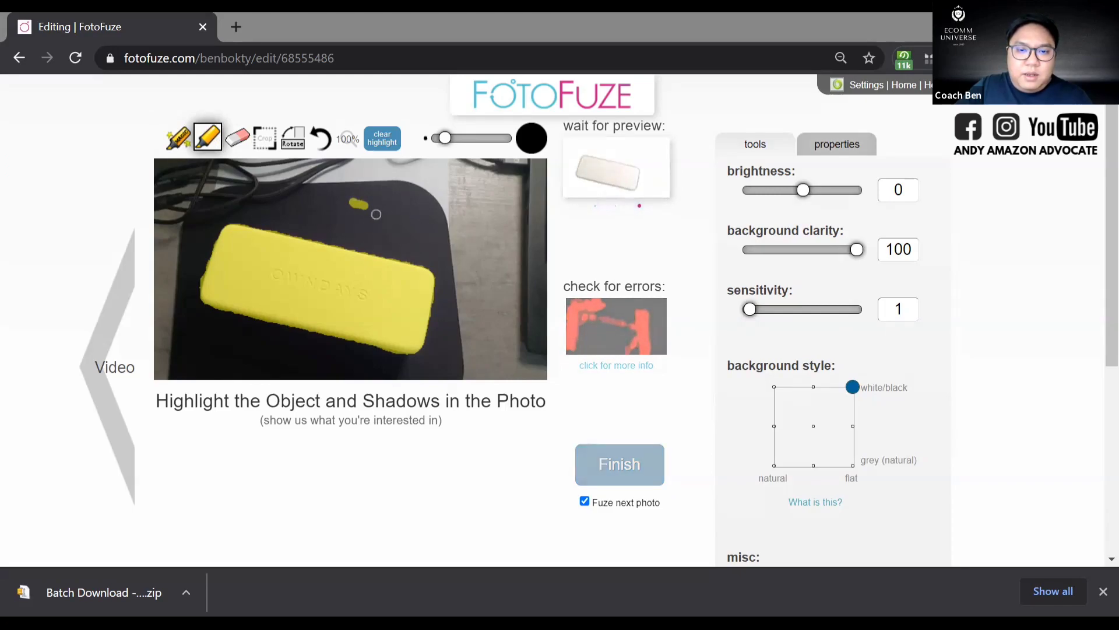
Turn off Color Correct for the case photo, finish it and continue to the next photo
{"action": "scroll", "coordinate": [796, 493], "scroll_direction": "down", "scroll_amount": 1}
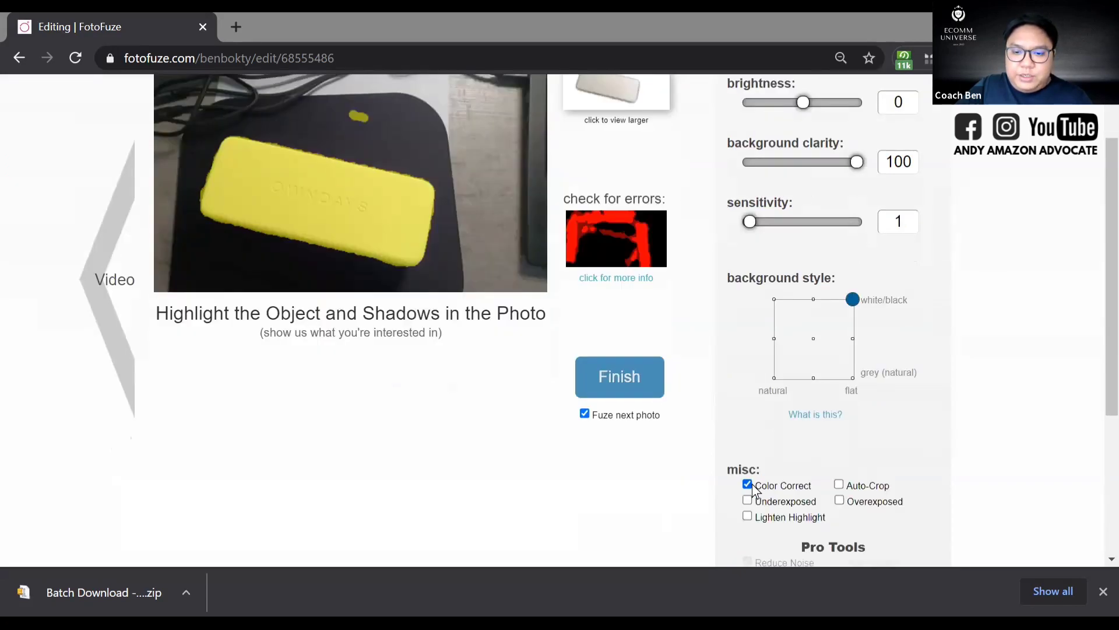
{"action": "left_click", "coordinate": [748, 485]}
{"action": "scroll", "coordinate": [715, 457], "scroll_direction": "up", "scroll_amount": 1}
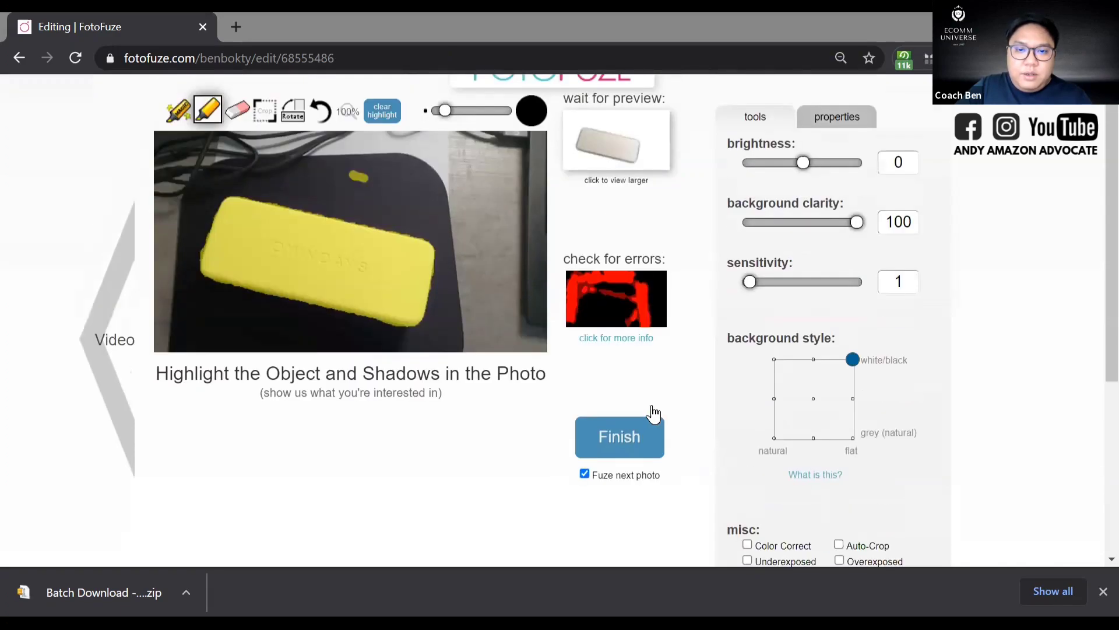
{"action": "scroll", "coordinate": [622, 280], "scroll_direction": "up", "scroll_amount": 1}
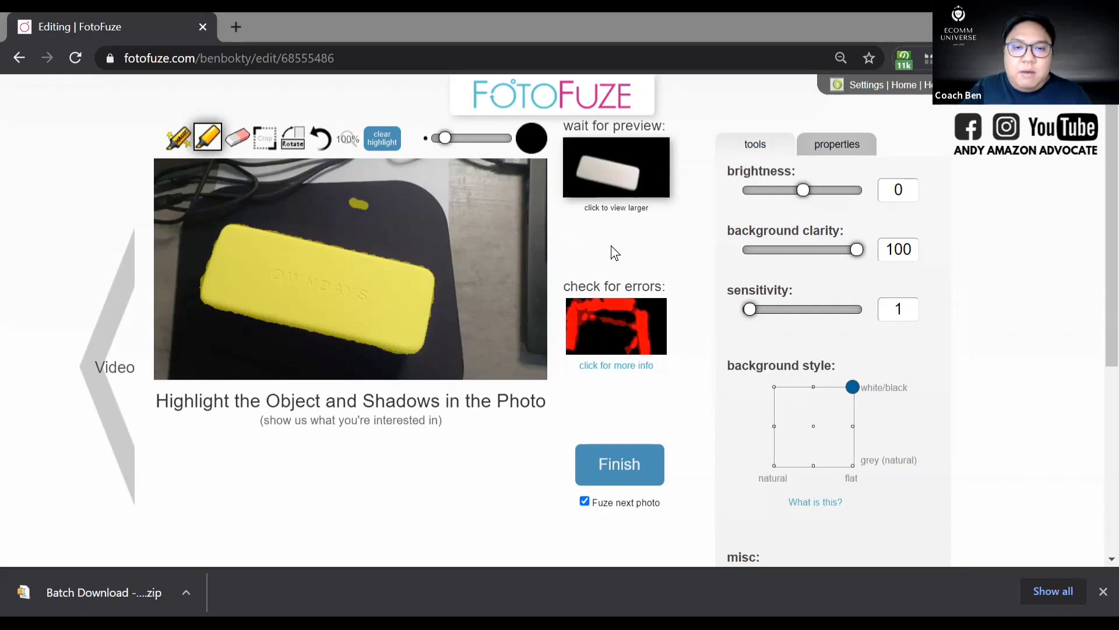
{"action": "left_click", "coordinate": [626, 468]}
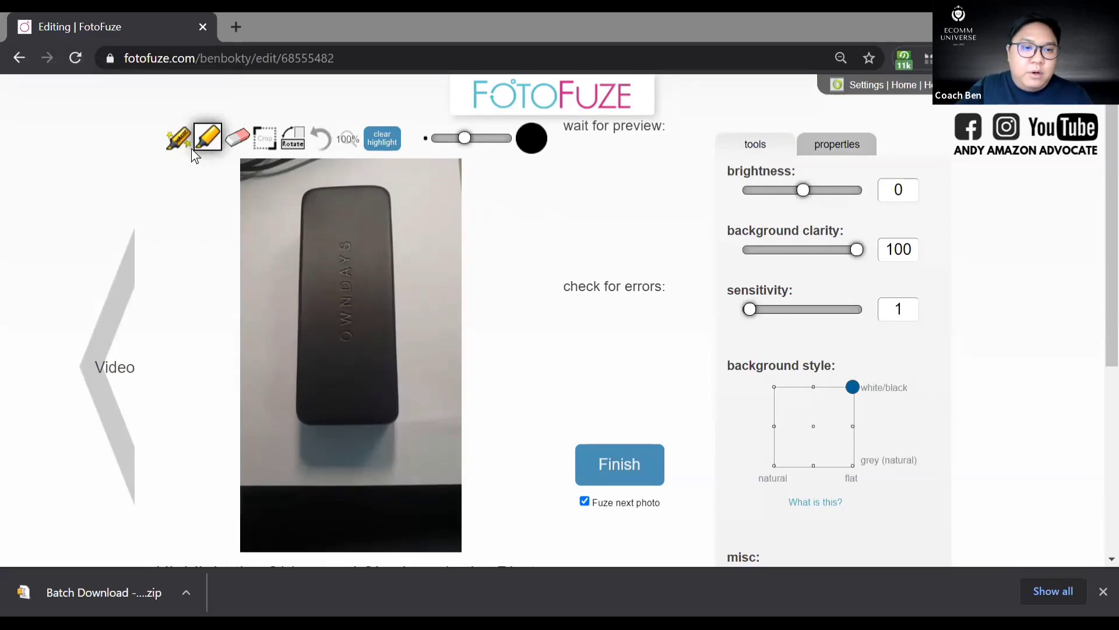
Highlight the upright dark OWNDAYS case with the automatic highlighter and a smaller brush, erasing the highlight over the shadow below it
{"action": "left_click", "coordinate": [176, 140]}
{"action": "left_click_drag", "start_coordinate": [464, 138], "coordinate": [457, 138]}
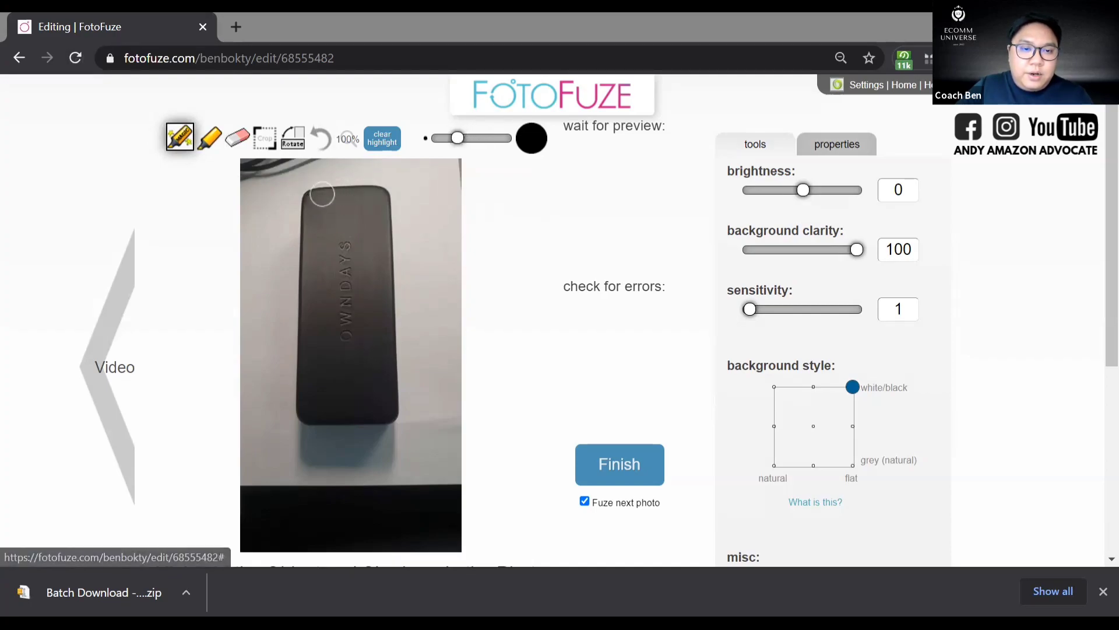
{"action": "left_click", "coordinate": [317, 203]}
{"action": "mouse_move", "coordinate": [317, 204]}
{"action": "left_mouse_down"}
{"action": "mouse_move", "coordinate": [376, 199]}
{"action": "mouse_move", "coordinate": [365, 215]}
{"action": "mouse_move", "coordinate": [344, 216]}
{"action": "mouse_move", "coordinate": [361, 209]}
{"action": "mouse_move", "coordinate": [359, 228]}
{"action": "mouse_move", "coordinate": [349, 226]}
{"action": "mouse_move", "coordinate": [366, 224]}
{"action": "mouse_move", "coordinate": [370, 245]}
{"action": "mouse_move", "coordinate": [328, 260]}
{"action": "mouse_move", "coordinate": [319, 282]}
{"action": "mouse_move", "coordinate": [363, 232]}
{"action": "mouse_move", "coordinate": [365, 313]}
{"action": "mouse_move", "coordinate": [369, 280]}
{"action": "mouse_move", "coordinate": [374, 294]}
{"action": "mouse_move", "coordinate": [368, 316]}
{"action": "mouse_move", "coordinate": [337, 304]}
{"action": "mouse_move", "coordinate": [327, 328]}
{"action": "mouse_move", "coordinate": [359, 338]}
{"action": "mouse_move", "coordinate": [351, 322]}
{"action": "mouse_move", "coordinate": [336, 325]}
{"action": "mouse_move", "coordinate": [343, 353]}
{"action": "mouse_move", "coordinate": [320, 364]}
{"action": "mouse_move", "coordinate": [361, 379]}
{"action": "mouse_move", "coordinate": [327, 394]}
{"action": "mouse_move", "coordinate": [352, 398]}
{"action": "mouse_move", "coordinate": [377, 374]}
{"action": "mouse_move", "coordinate": [378, 402]}
{"action": "left_mouse_up"}
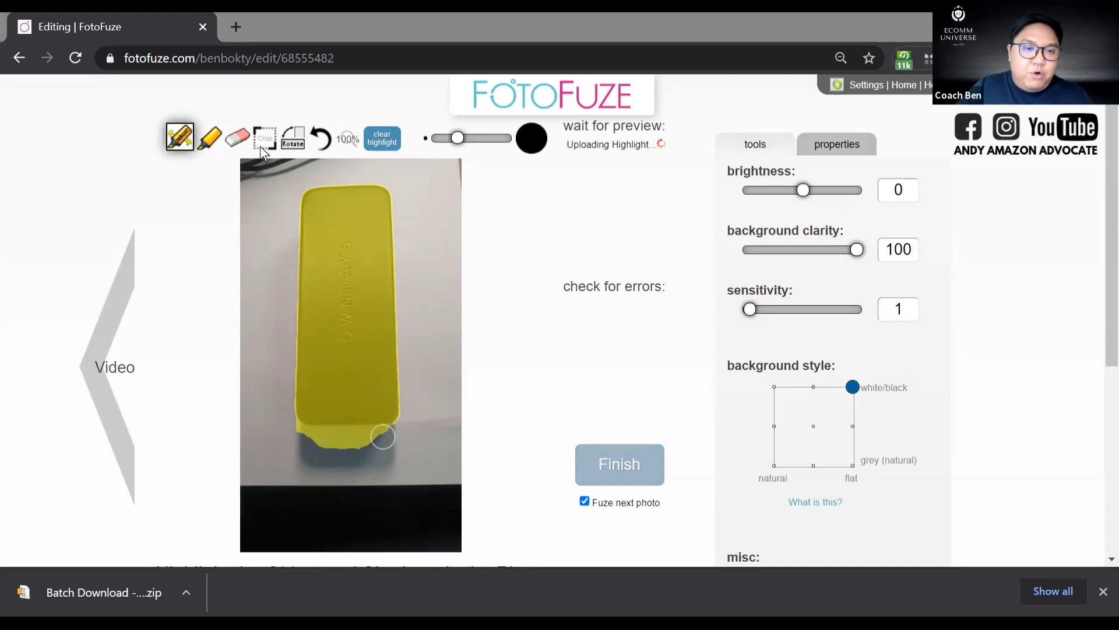
{"action": "left_click", "coordinate": [237, 137]}
{"action": "mouse_move", "coordinate": [414, 447]}
{"action": "left_mouse_down"}
{"action": "mouse_move", "coordinate": [344, 453]}
{"action": "mouse_move", "coordinate": [287, 439]}
{"action": "mouse_move", "coordinate": [385, 439]}
{"action": "mouse_move", "coordinate": [301, 438]}
{"action": "left_mouse_up"}
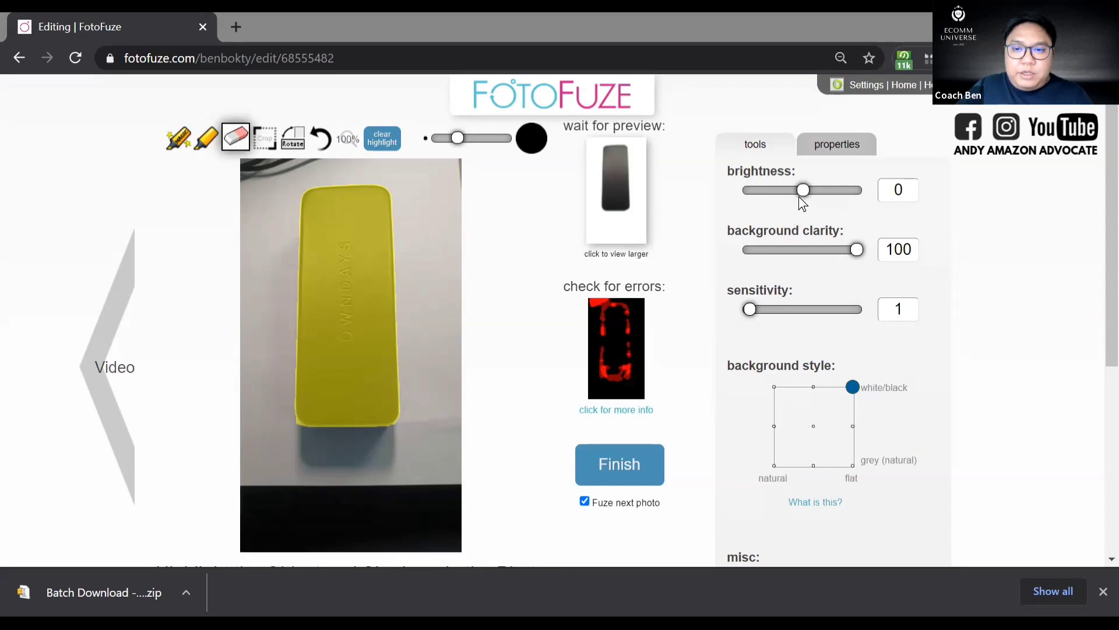
Set the case photo's brightness to -80, finish it and continue to the next photo
{"action": "left_click_drag", "start_coordinate": [803, 192], "coordinate": [769, 198]}
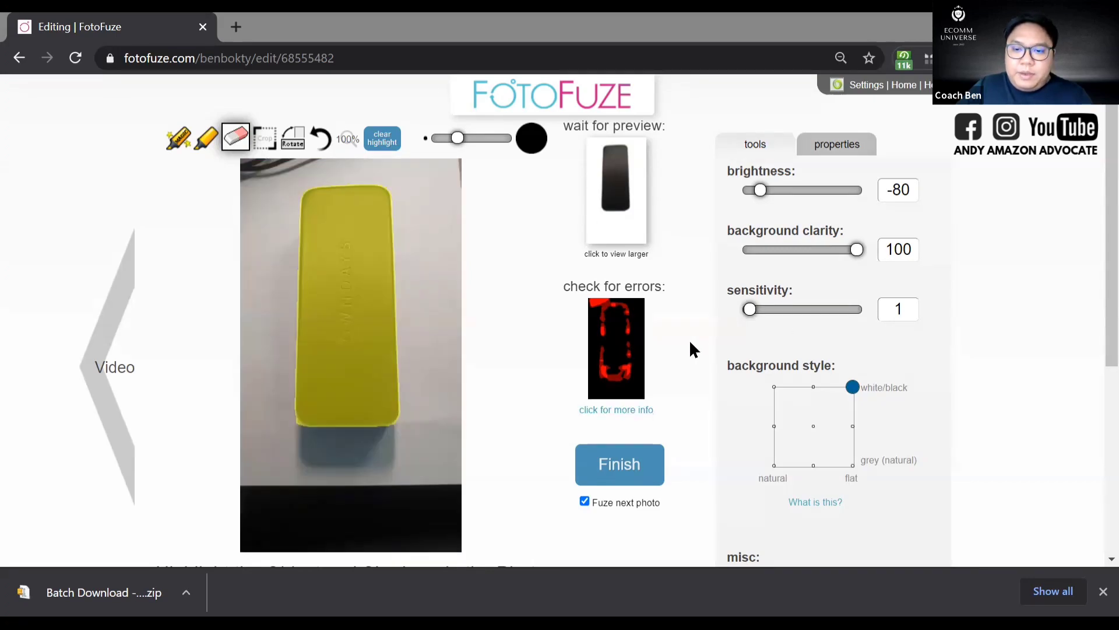
{"action": "scroll", "coordinate": [675, 368], "scroll_direction": "down", "scroll_amount": 2}
{"action": "left_click", "coordinate": [665, 369]}
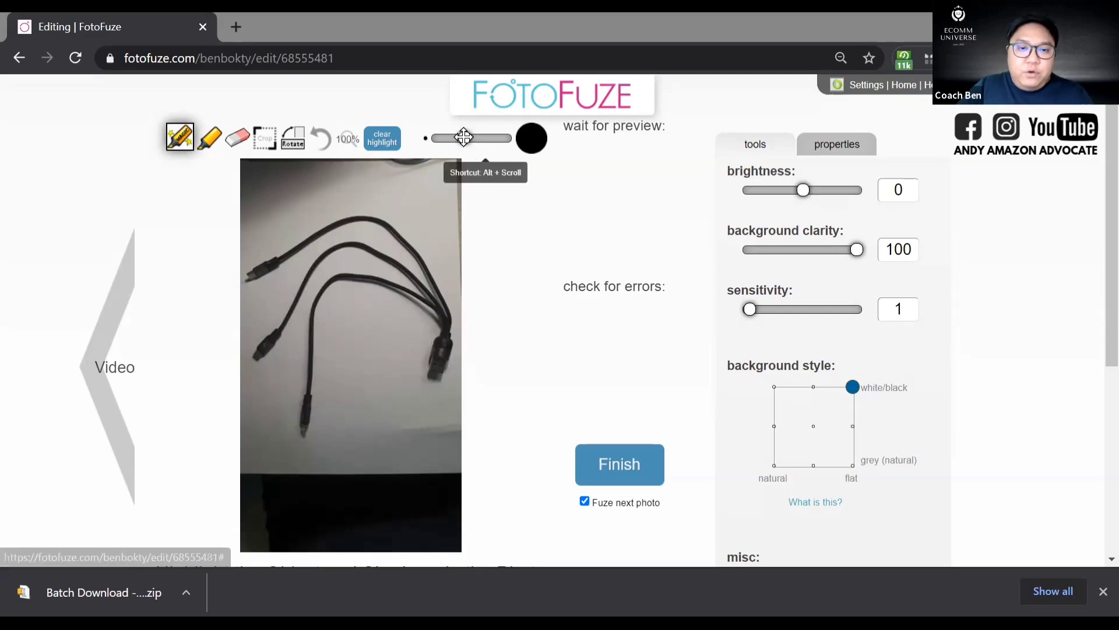
Highlight the three-way charging cable, including its plug and connectors, with the automatic highlighter and a smaller brush
{"action": "left_click_drag", "start_coordinate": [466, 138], "coordinate": [448, 138]}
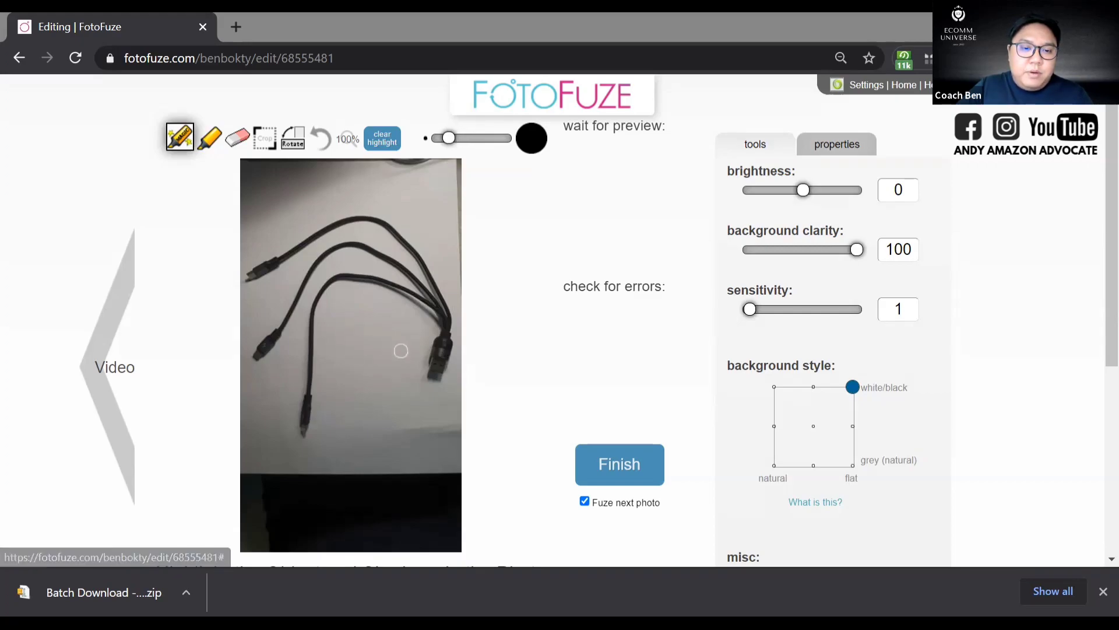
{"action": "left_click_drag", "start_coordinate": [449, 138], "coordinate": [447, 137]}
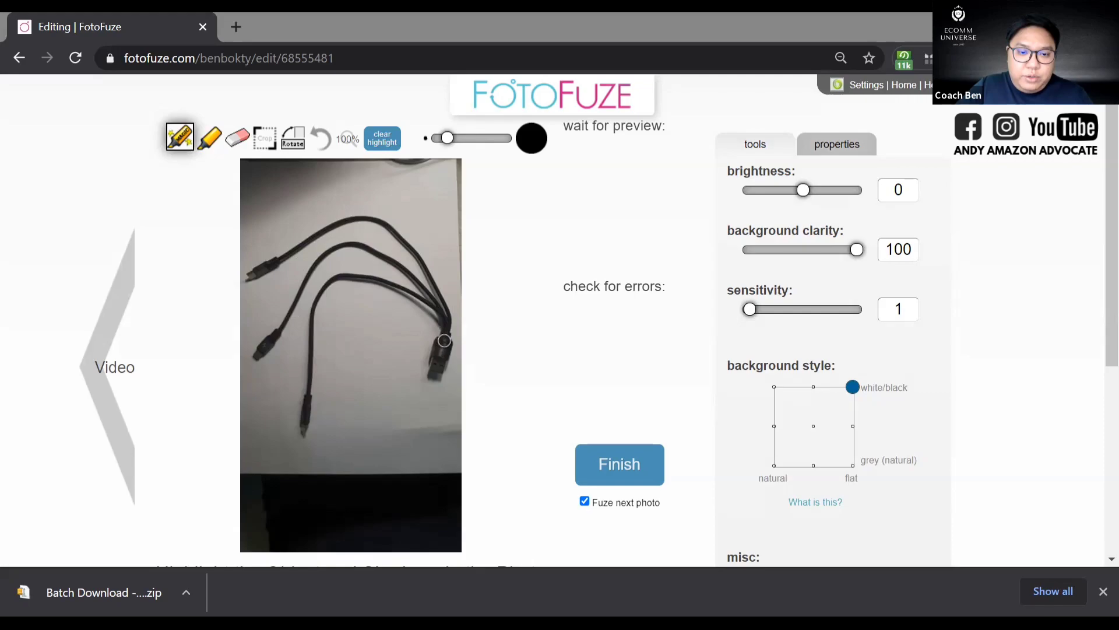
{"action": "left_click", "coordinate": [443, 343]}
{"action": "left_click_drag", "start_coordinate": [444, 342], "coordinate": [443, 344]}
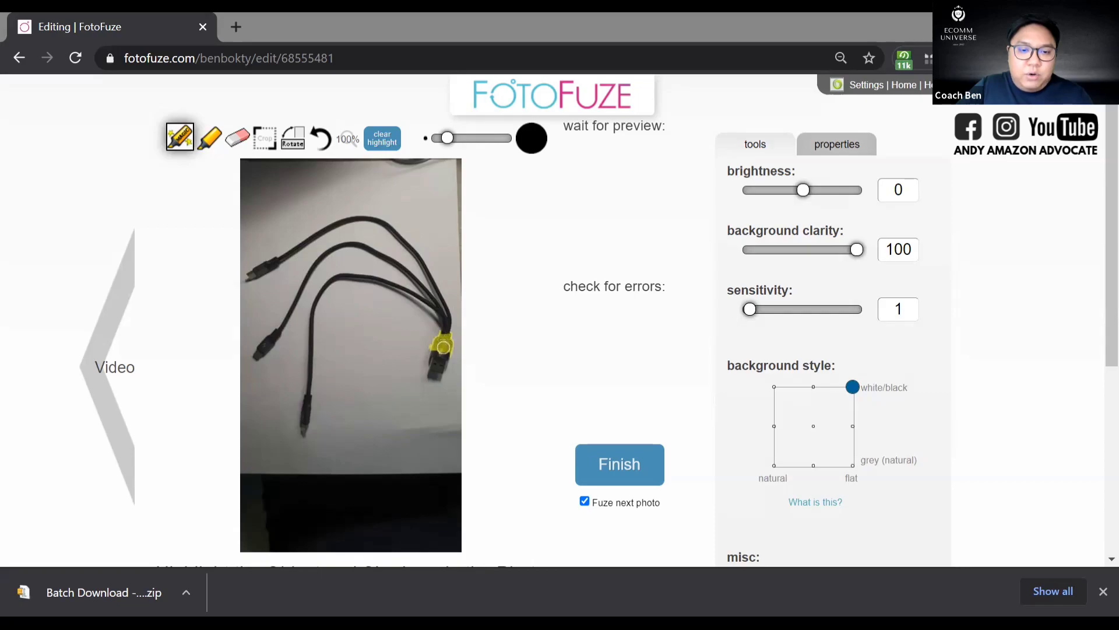
{"action": "left_click_drag", "start_coordinate": [443, 348], "coordinate": [441, 357]}
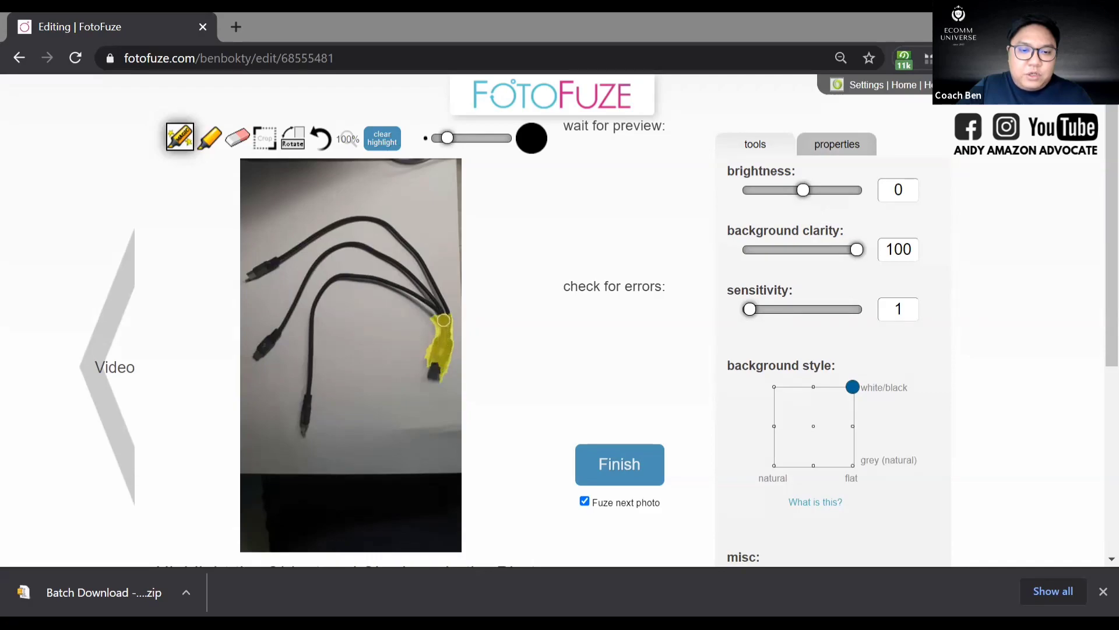
{"action": "mouse_move", "coordinate": [446, 342]}
{"action": "left_mouse_down"}
{"action": "mouse_move", "coordinate": [440, 303]}
{"action": "mouse_move", "coordinate": [421, 286]}
{"action": "mouse_move", "coordinate": [445, 337]}
{"action": "mouse_move", "coordinate": [411, 275]}
{"action": "mouse_move", "coordinate": [374, 280]}
{"action": "mouse_move", "coordinate": [445, 348]}
{"action": "mouse_move", "coordinate": [353, 277]}
{"action": "mouse_move", "coordinate": [393, 234]}
{"action": "mouse_move", "coordinate": [445, 349]}
{"action": "mouse_move", "coordinate": [445, 337]}
{"action": "left_mouse_up"}
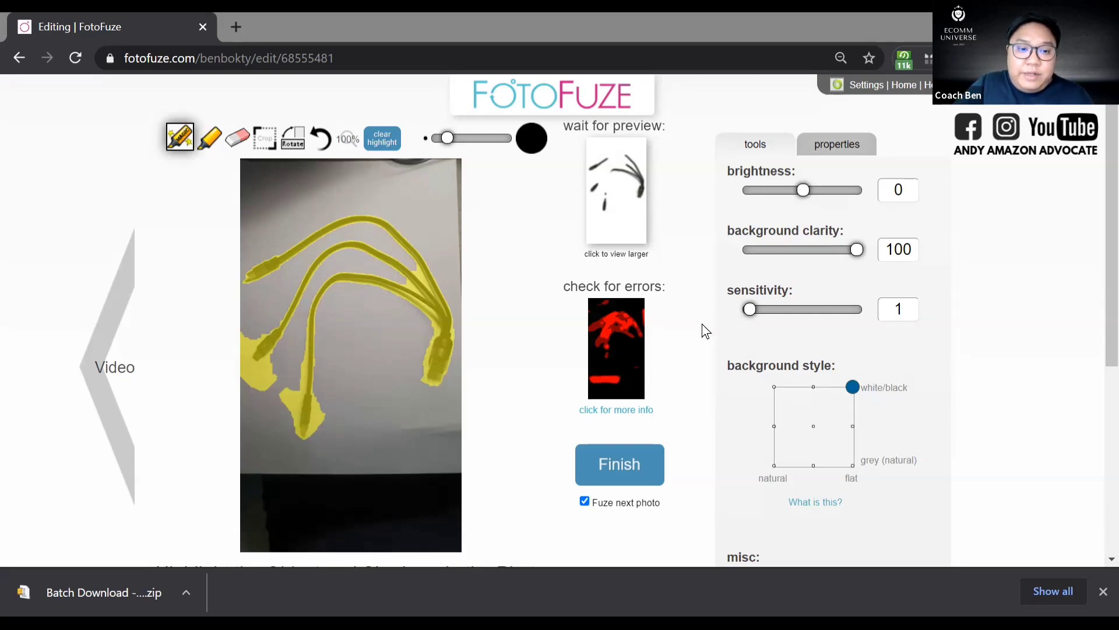
Raise the sensitivity of the cable photo to 4
{"action": "left_click_drag", "start_coordinate": [759, 314], "coordinate": [778, 312]}
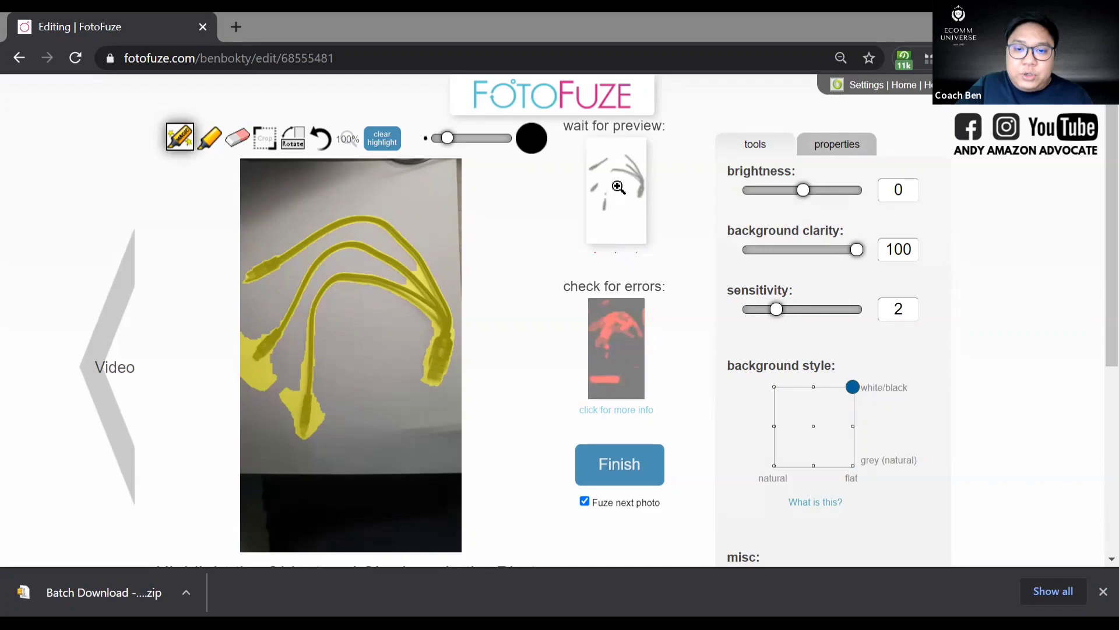
{"action": "key", "text": "Right"}
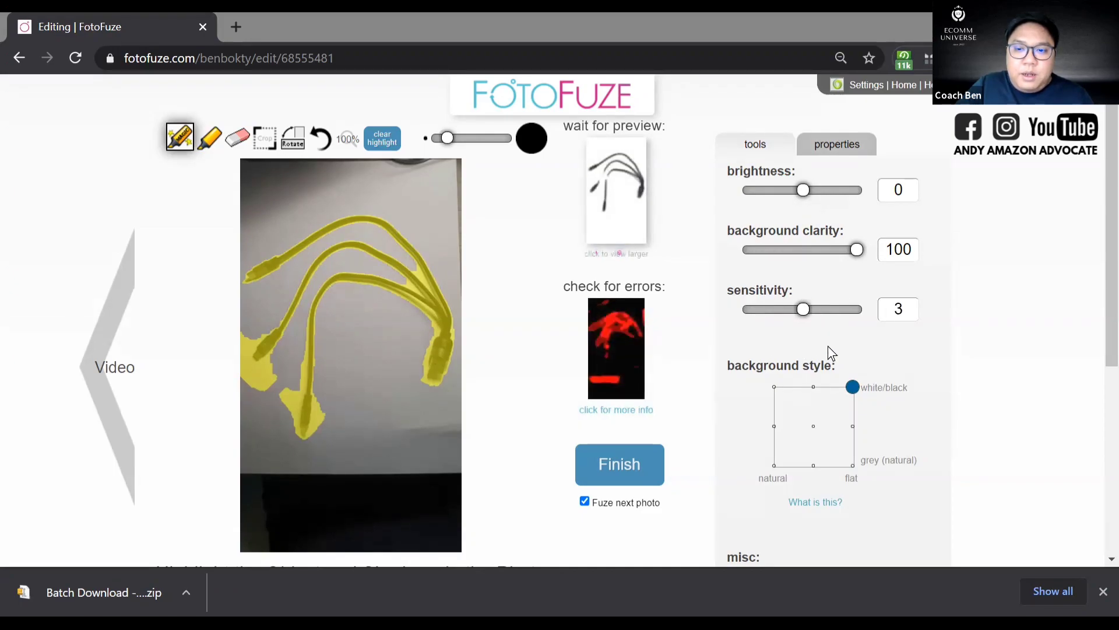
{"action": "key", "text": "Right"}
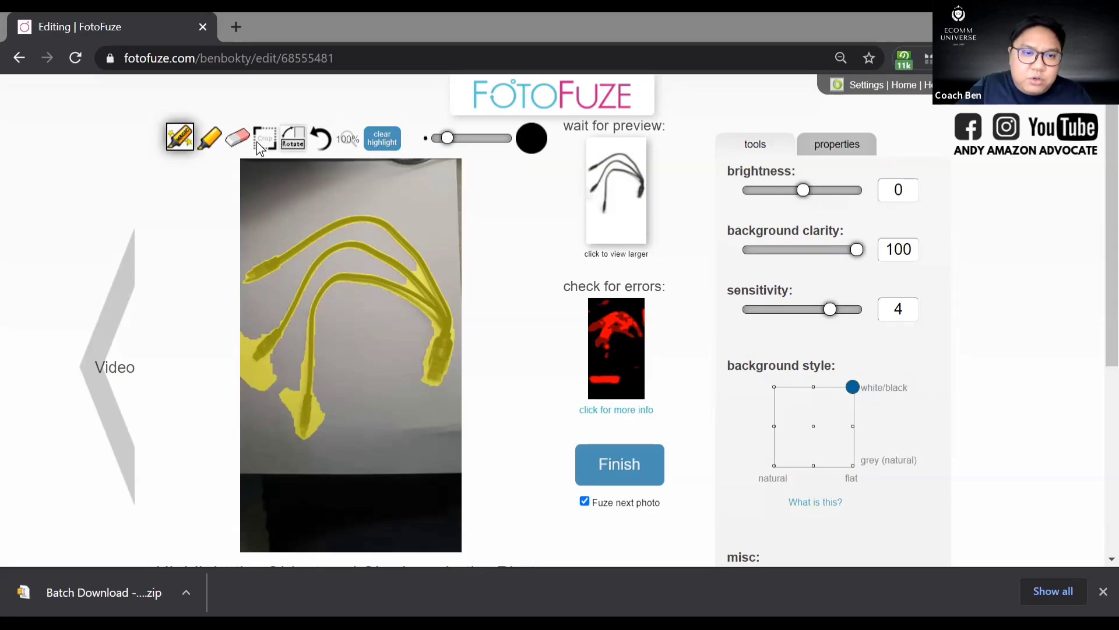
Erase the excess highlight around the two lower cable connectors, enlarging the photo to 200% for precision
{"action": "left_click", "coordinate": [236, 138]}
{"action": "mouse_move", "coordinate": [245, 328]}
{"action": "left_mouse_down"}
{"action": "mouse_move", "coordinate": [243, 390]}
{"action": "mouse_move", "coordinate": [249, 370]}
{"action": "mouse_move", "coordinate": [272, 367]}
{"action": "mouse_move", "coordinate": [252, 388]}
{"action": "mouse_move", "coordinate": [243, 351]}
{"action": "mouse_move", "coordinate": [255, 331]}
{"action": "mouse_move", "coordinate": [255, 381]}
{"action": "mouse_move", "coordinate": [278, 378]}
{"action": "mouse_move", "coordinate": [265, 392]}
{"action": "mouse_move", "coordinate": [285, 372]}
{"action": "mouse_move", "coordinate": [284, 420]}
{"action": "mouse_move", "coordinate": [293, 373]}
{"action": "mouse_move", "coordinate": [284, 419]}
{"action": "mouse_move", "coordinate": [278, 396]}
{"action": "left_mouse_up"}
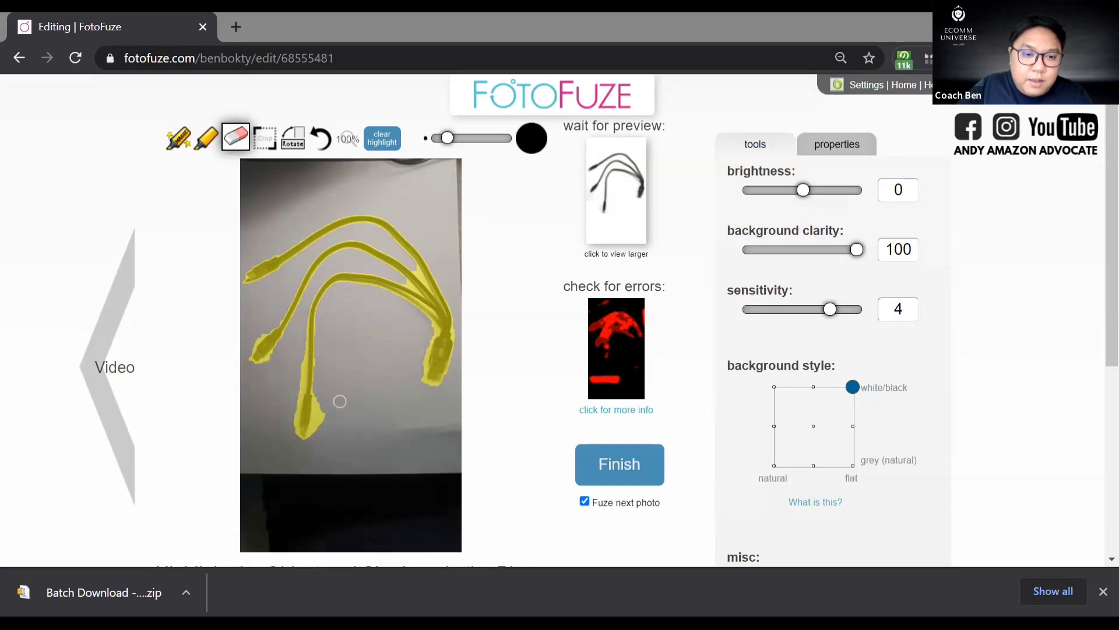
{"action": "left_click", "coordinate": [348, 141]}
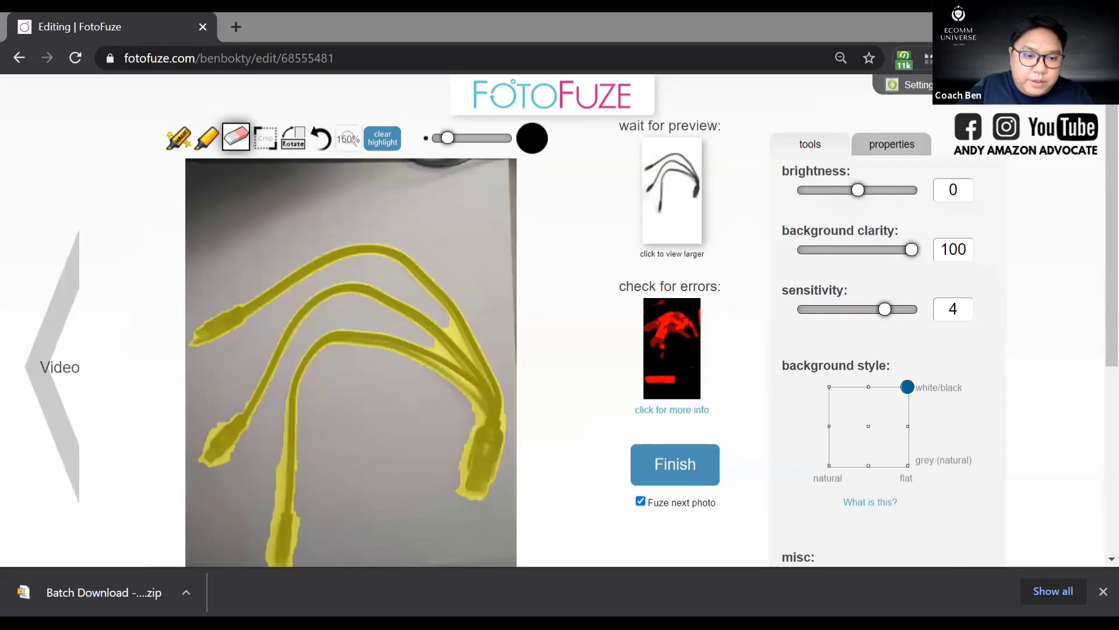
{"action": "scroll", "coordinate": [360, 332], "scroll_direction": "down", "scroll_amount": 1}
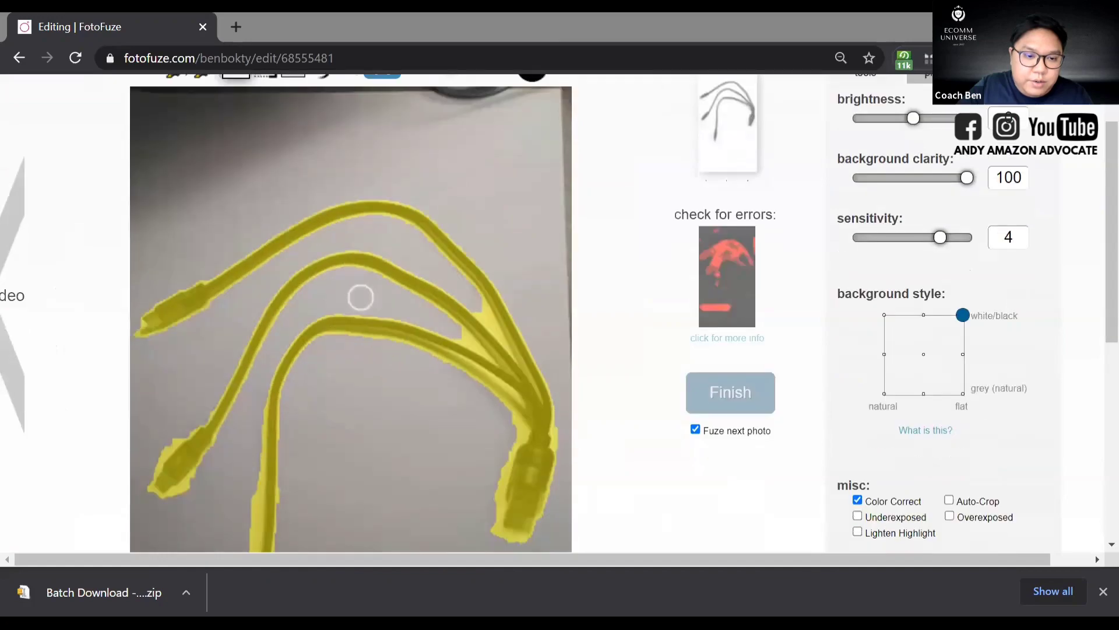
{"action": "scroll", "coordinate": [361, 298], "scroll_direction": "down", "scroll_amount": 2}
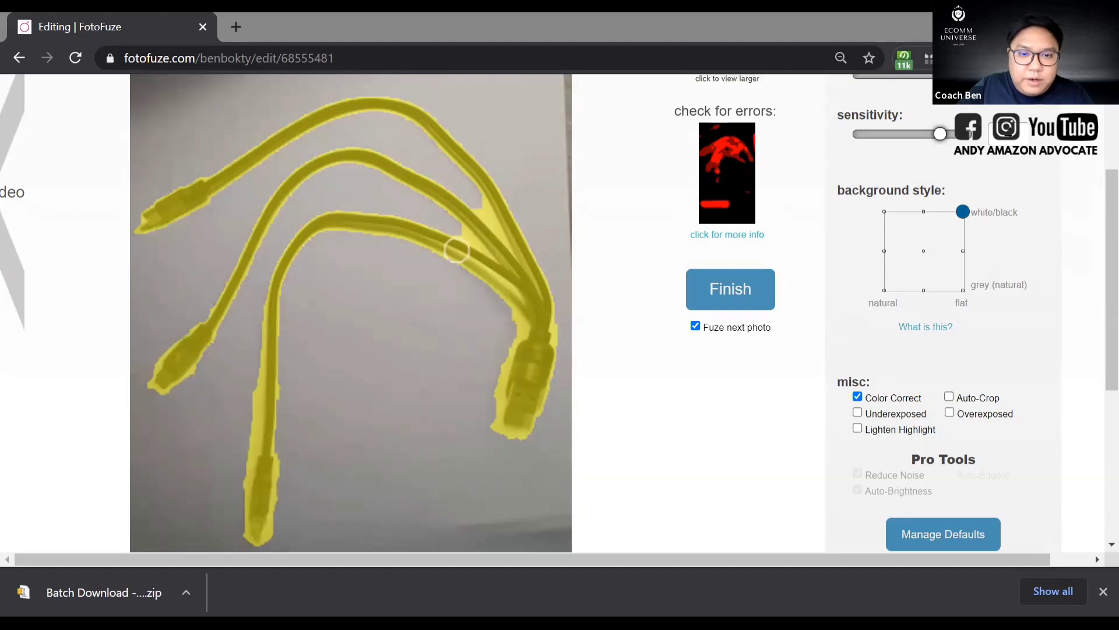
Erase the highlight over the shadow beneath the lowest cable and trim around the USB plug with a slightly smaller eraser
{"action": "scroll", "coordinate": [455, 251], "scroll_direction": "up", "scroll_amount": 2}
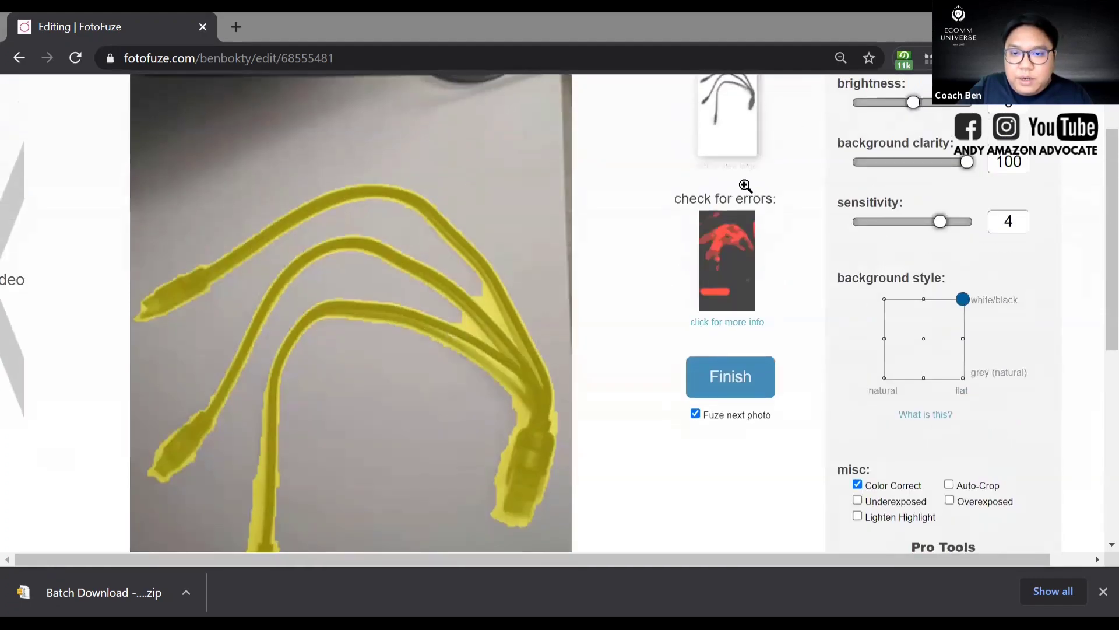
{"action": "scroll", "coordinate": [740, 209], "scroll_direction": "up", "scroll_amount": 2}
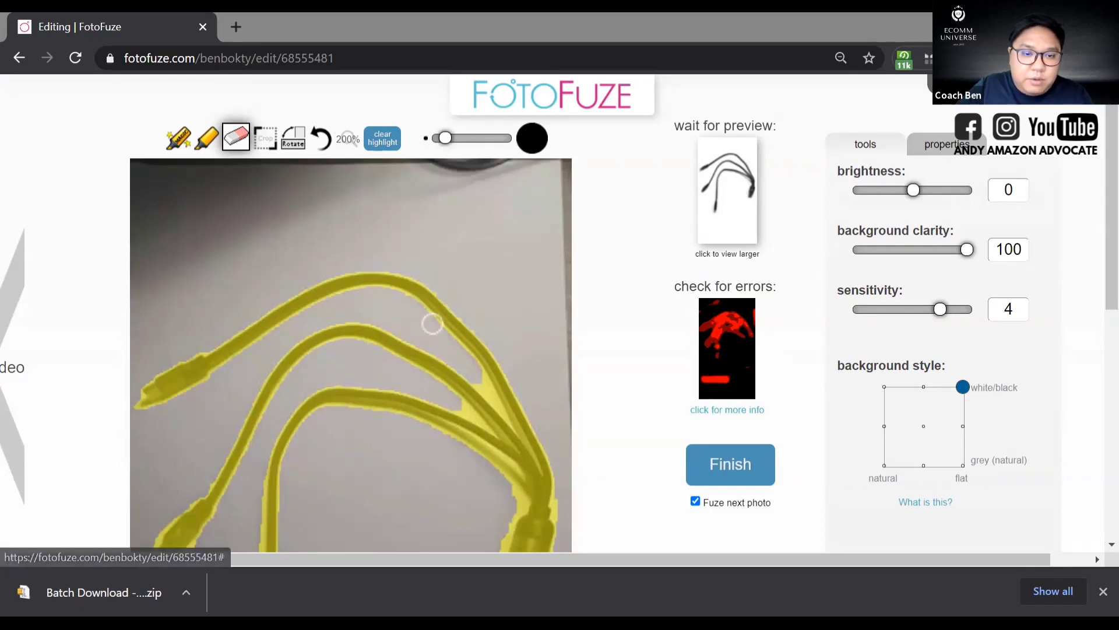
{"action": "scroll", "coordinate": [433, 317], "scroll_direction": "down", "scroll_amount": 1}
{"action": "scroll", "coordinate": [433, 321], "scroll_direction": "down", "scroll_amount": 3}
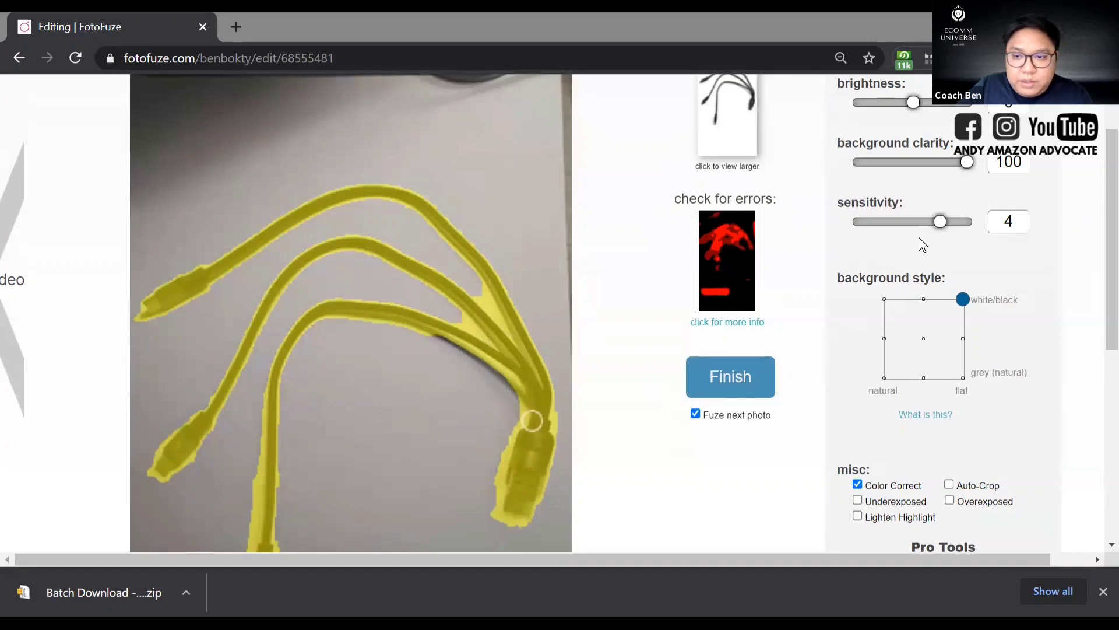
{"action": "left_click", "coordinate": [482, 438]}
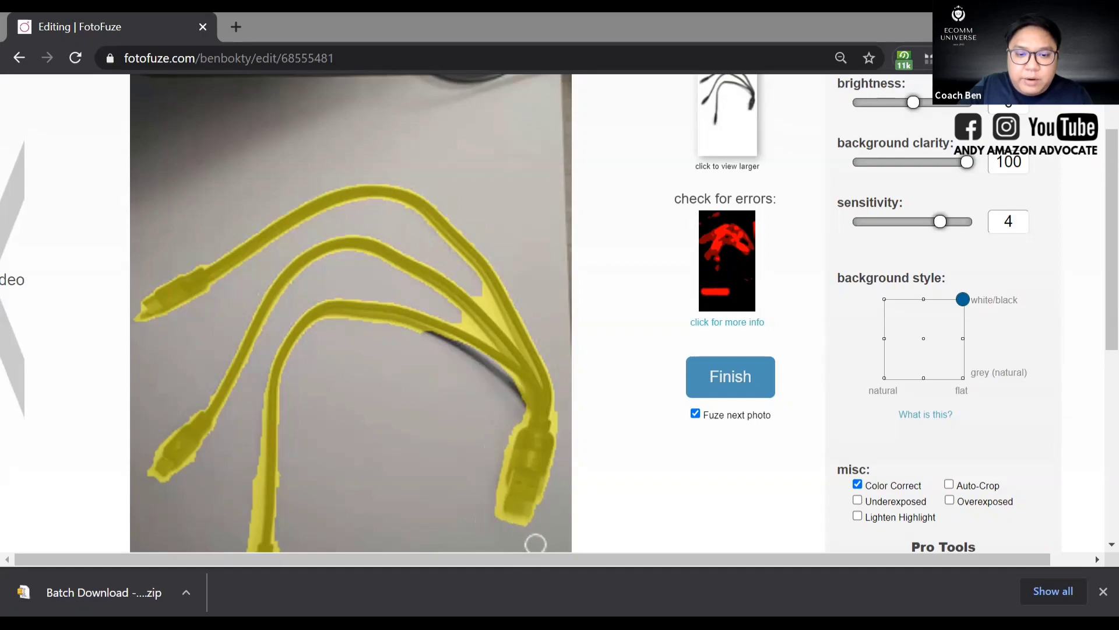
{"action": "scroll", "coordinate": [717, 262], "scroll_direction": "up", "scroll_amount": 1}
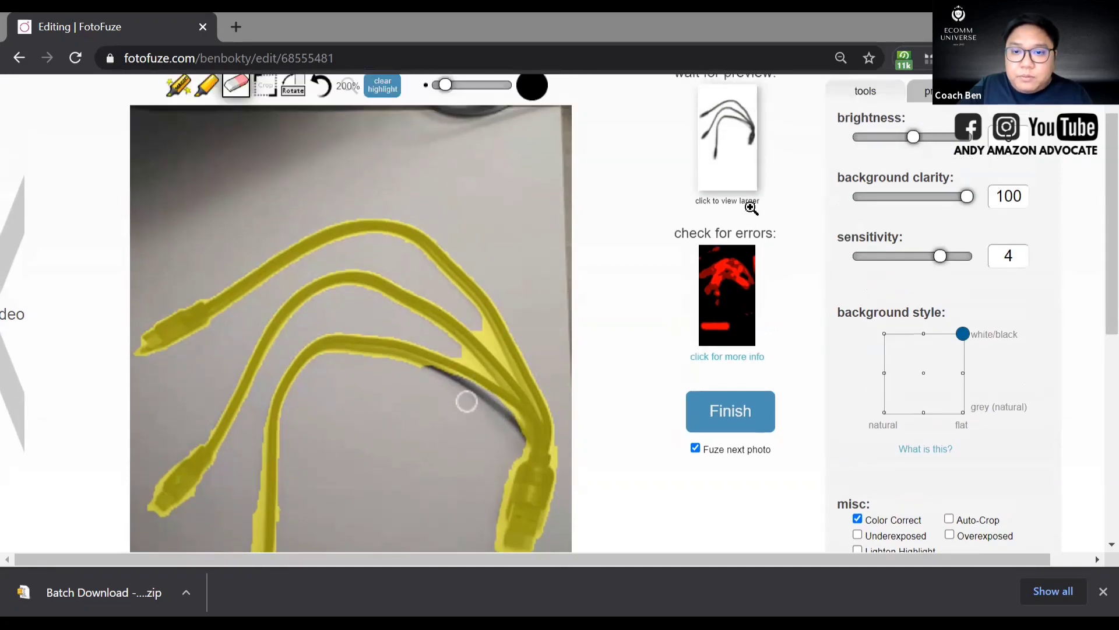
{"action": "scroll", "coordinate": [784, 261], "scroll_direction": "up", "scroll_amount": 1}
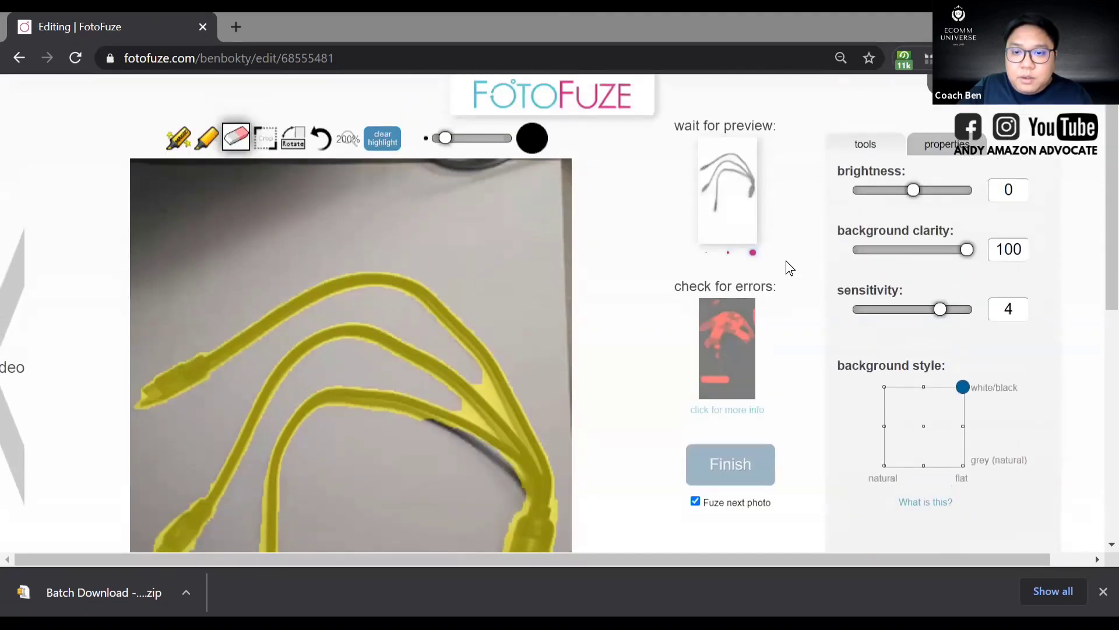
Set the sensitivity to 5 and erase the highlight in the gap between the upper two cables with a finer eraser
{"action": "left_click", "coordinate": [960, 315]}
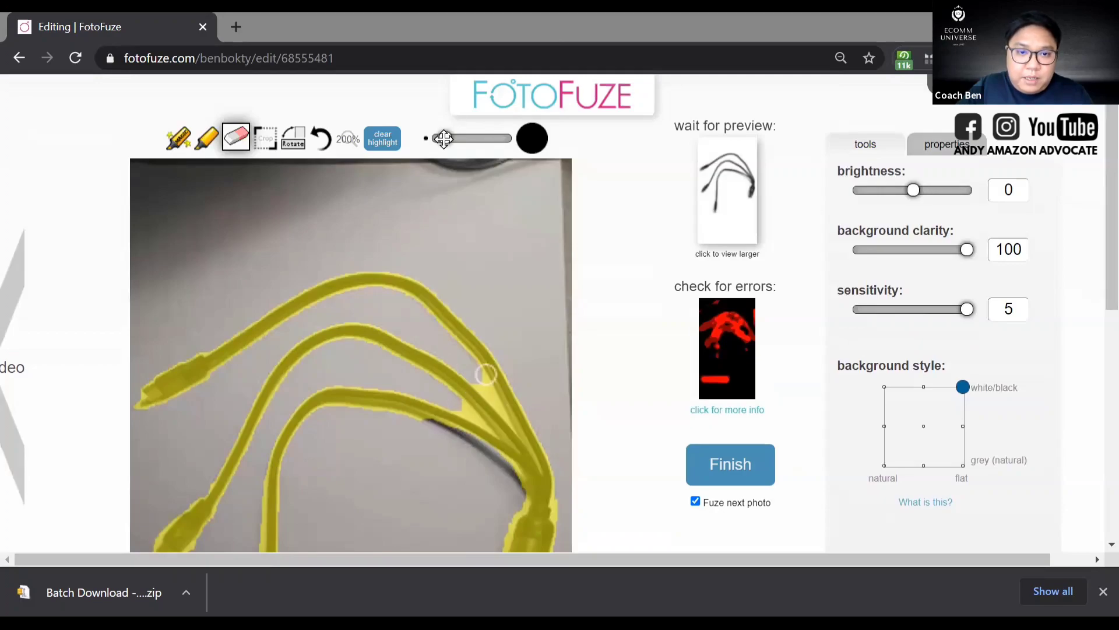
{"action": "left_click_drag", "start_coordinate": [445, 138], "coordinate": [438, 138]}
{"action": "left_click_drag", "start_coordinate": [476, 378], "coordinate": [488, 401]}
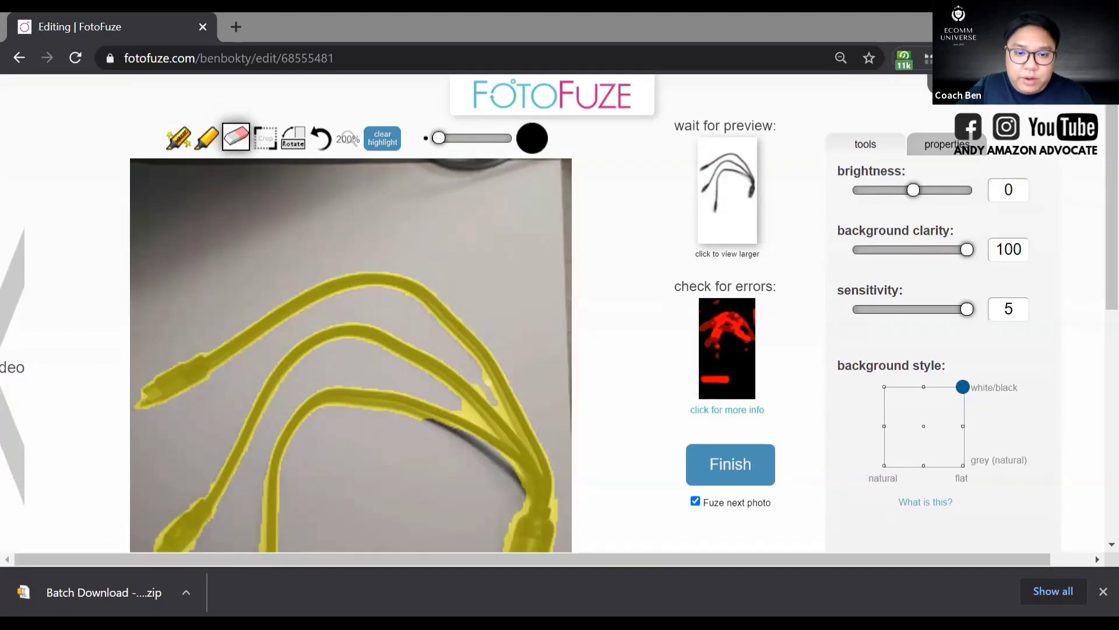
{"action": "left_click_drag", "start_coordinate": [480, 361], "coordinate": [507, 418]}
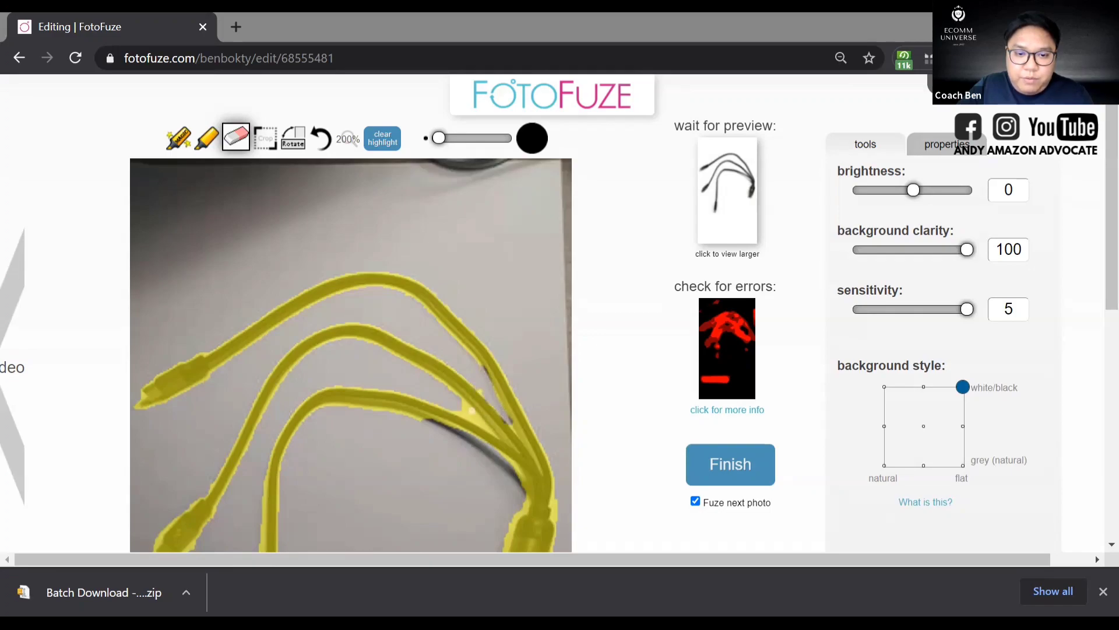
Erase the remaining highlight between the lower two cables and restore the lowest cable's underside with the manual highlighter
{"action": "left_click_drag", "start_coordinate": [469, 408], "coordinate": [489, 430]}
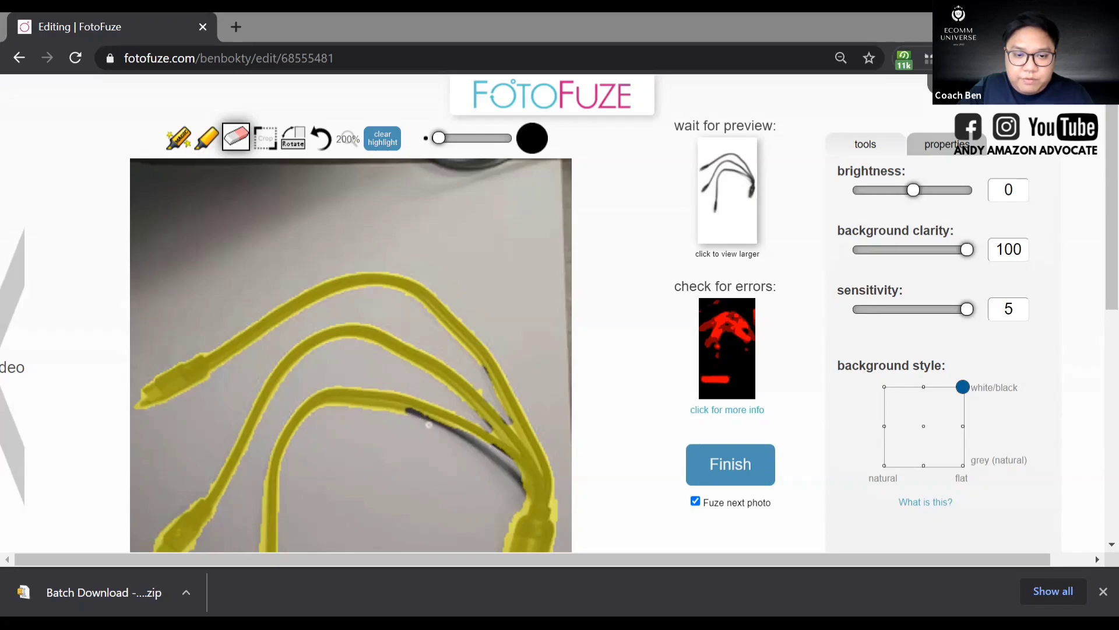
{"action": "left_click_drag", "start_coordinate": [453, 426], "coordinate": [473, 432]}
{"action": "left_click", "coordinate": [212, 138]}
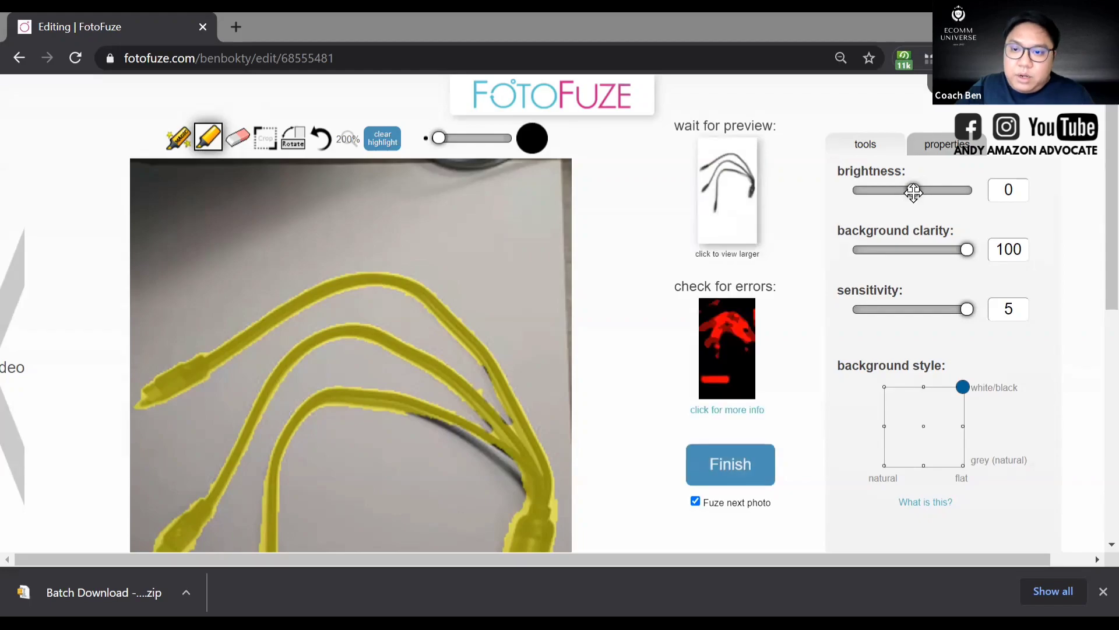
Set the brightness of the cable photo to 10
{"action": "left_click_drag", "start_coordinate": [913, 190], "coordinate": [937, 198]}
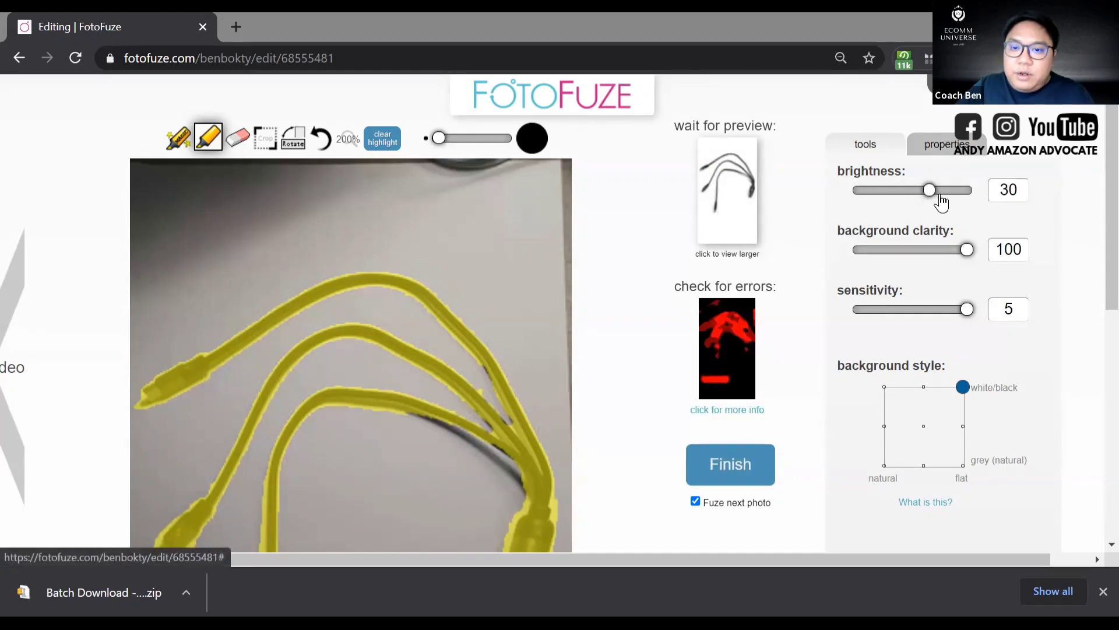
{"action": "mouse_move", "coordinate": [931, 191]}
{"action": "left_mouse_down"}
{"action": "mouse_move", "coordinate": [954, 193]}
{"action": "mouse_move", "coordinate": [918, 192]}
{"action": "left_mouse_up"}
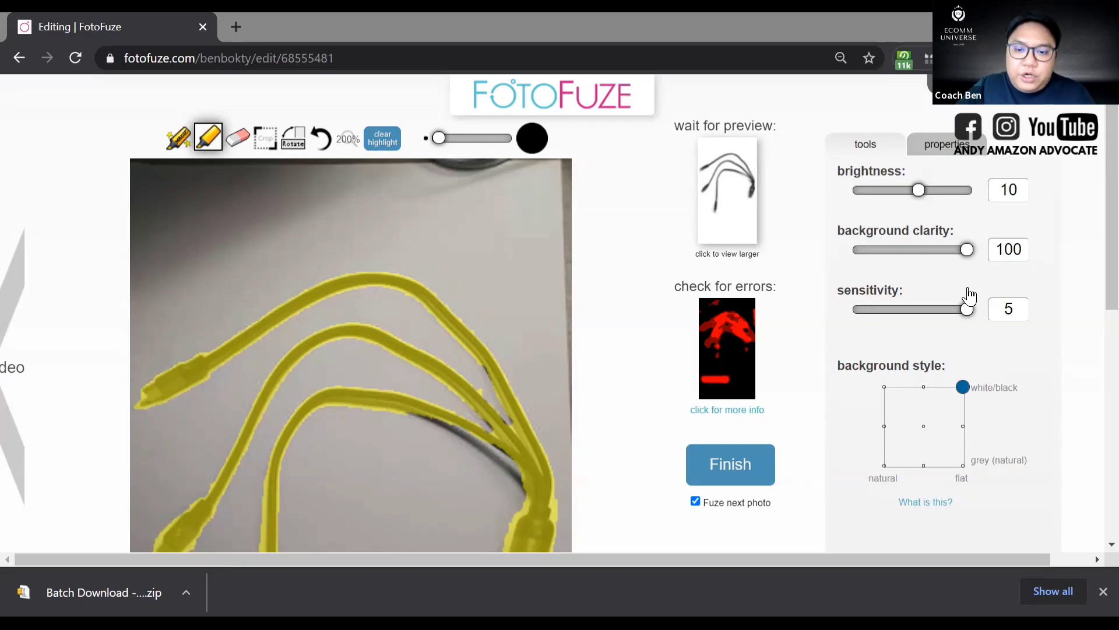
Finish the charging cable photo with its current highlight and settings
{"action": "left_click", "coordinate": [733, 470]}
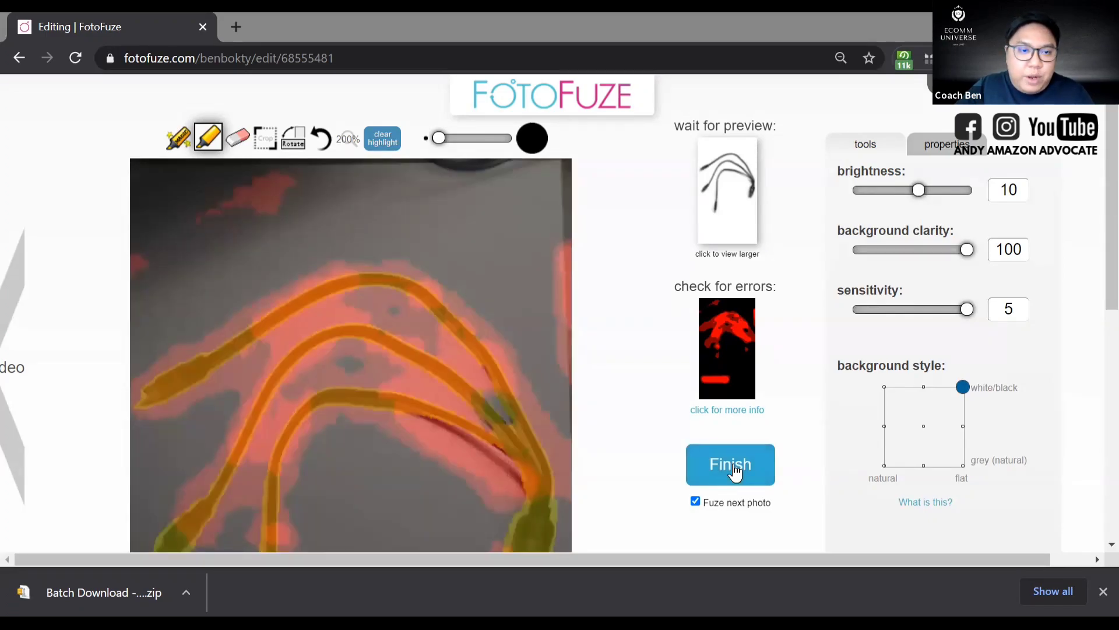
{"action": "left_click", "coordinate": [734, 469]}
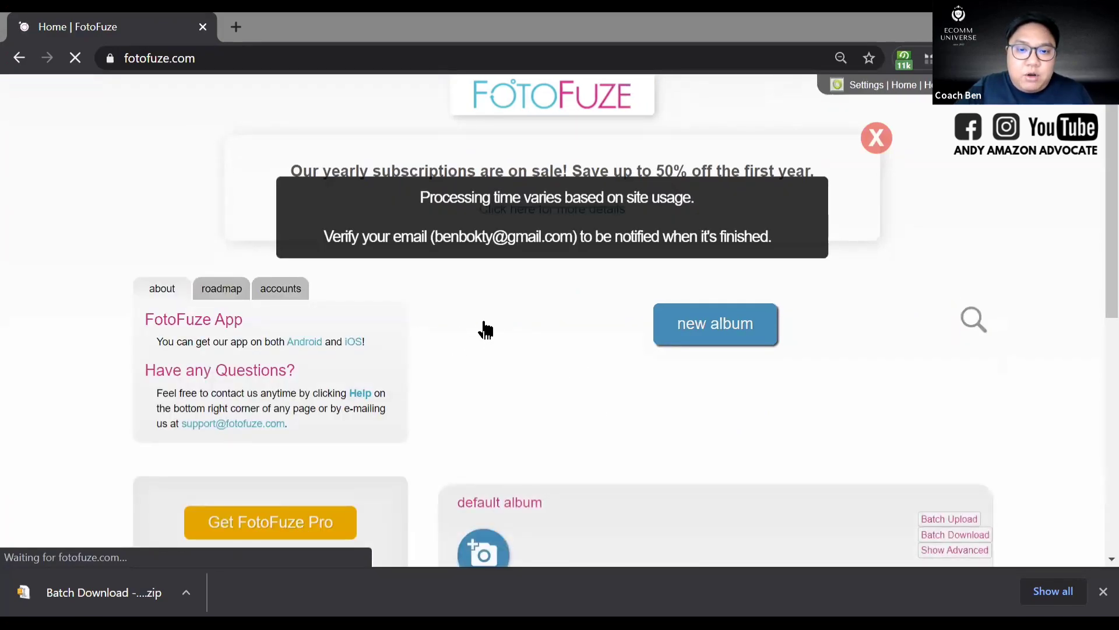
Download the large version of the white OWNDAYS case image from the Demo Album
{"action": "scroll", "coordinate": [782, 317], "scroll_direction": "down", "scroll_amount": 2}
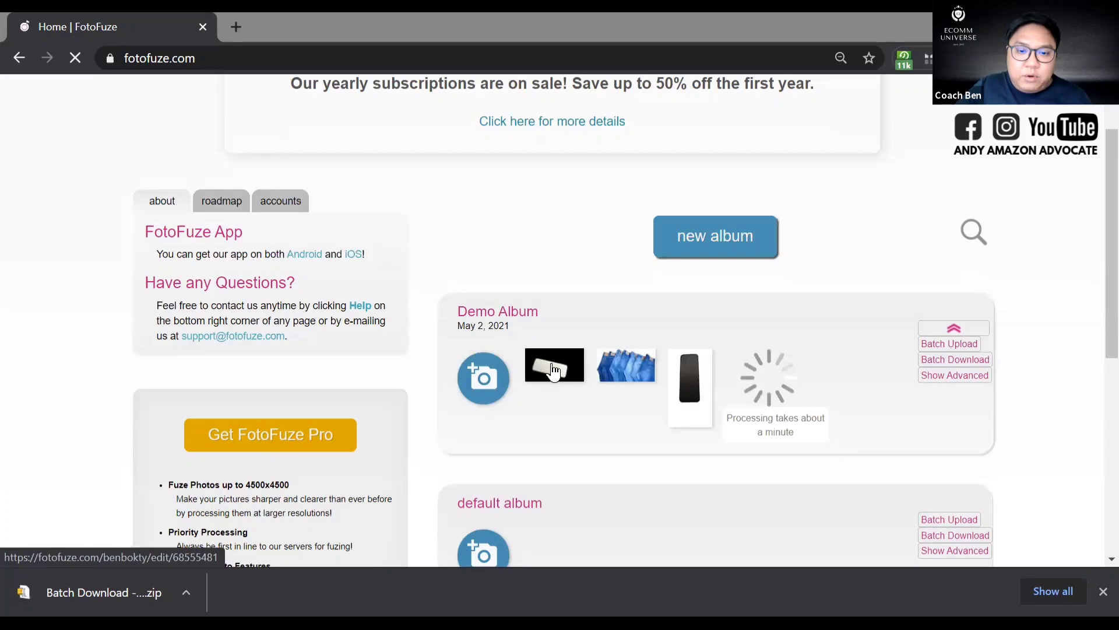
{"action": "left_click", "coordinate": [744, 394]}
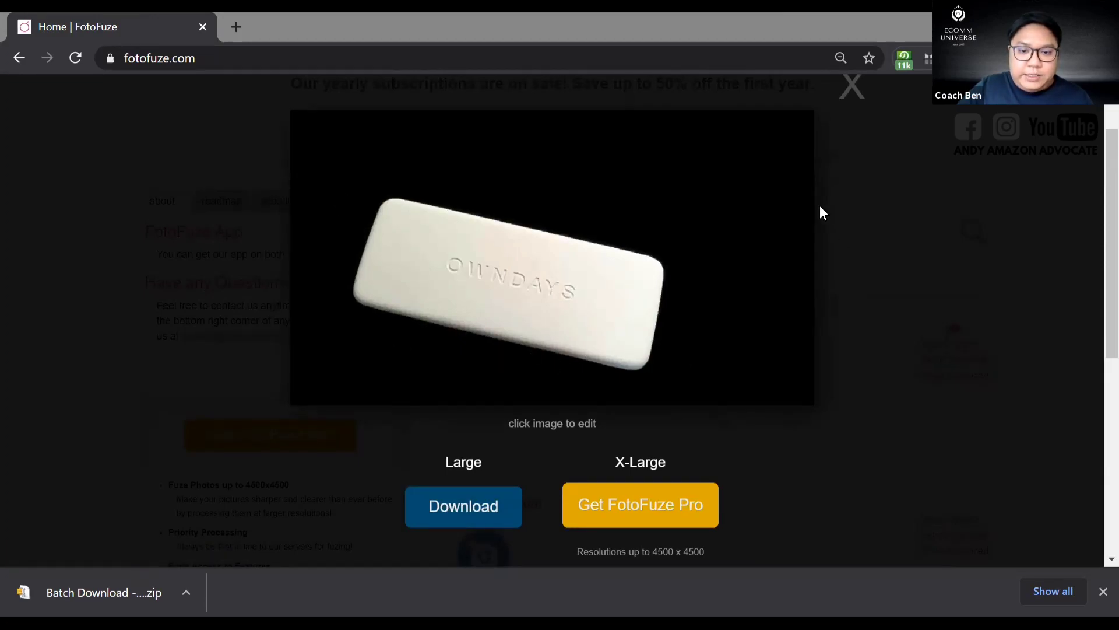
{"action": "left_click", "coordinate": [464, 510]}
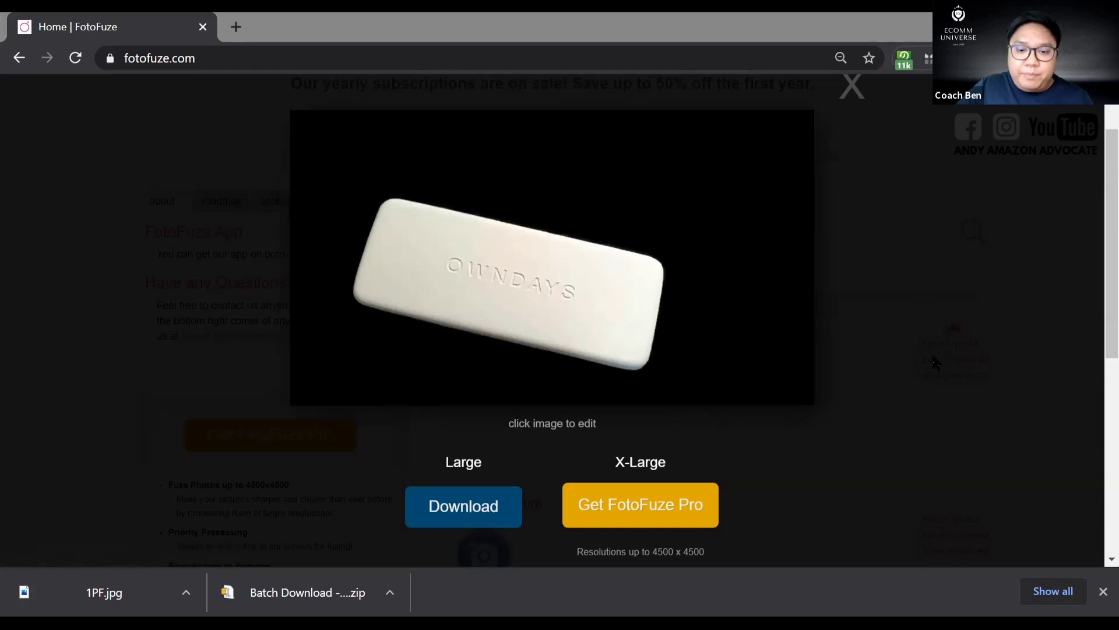
Preview the jeans photo from the Demo Album and open it for editing
{"action": "left_click", "coordinate": [583, 344]}
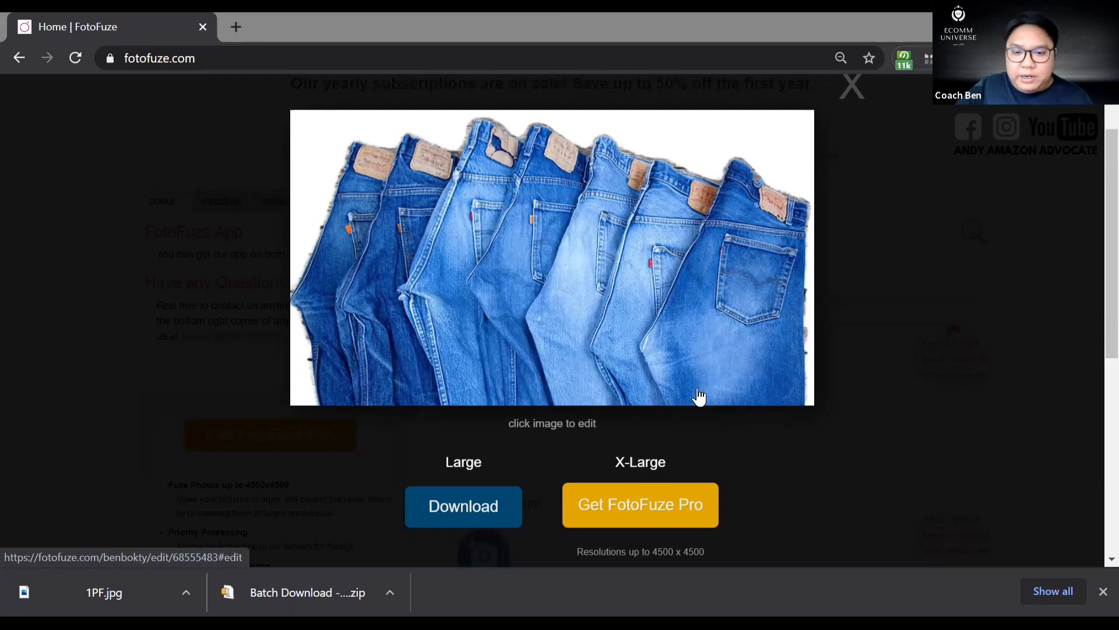
{"action": "scroll", "coordinate": [611, 179], "scroll_direction": "down", "scroll_amount": 3}
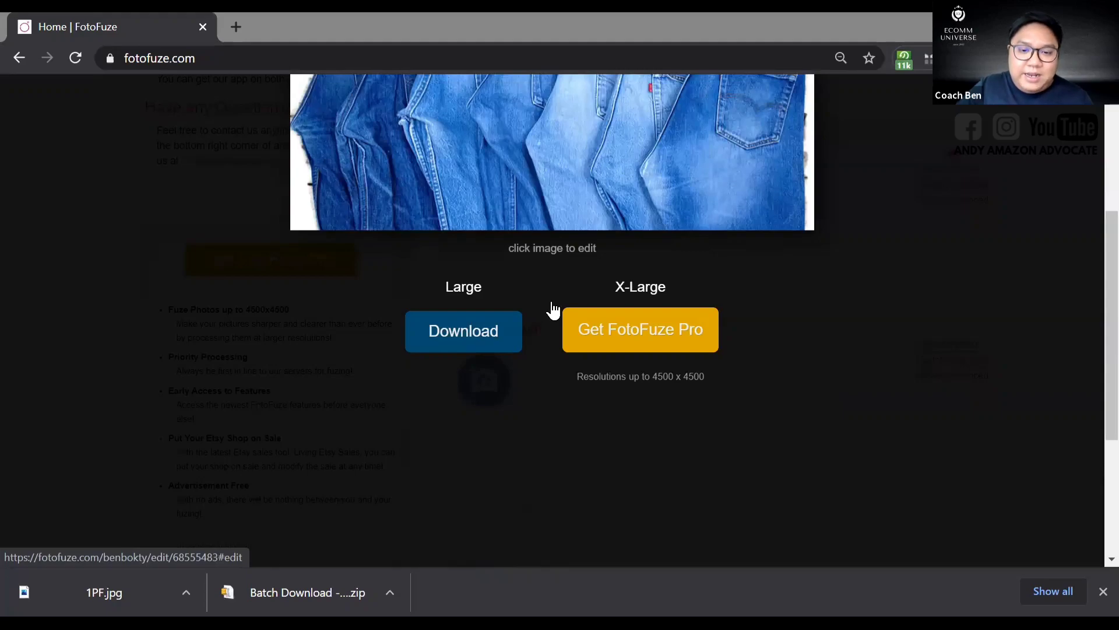
{"action": "scroll", "coordinate": [641, 408], "scroll_direction": "up", "scroll_amount": 3}
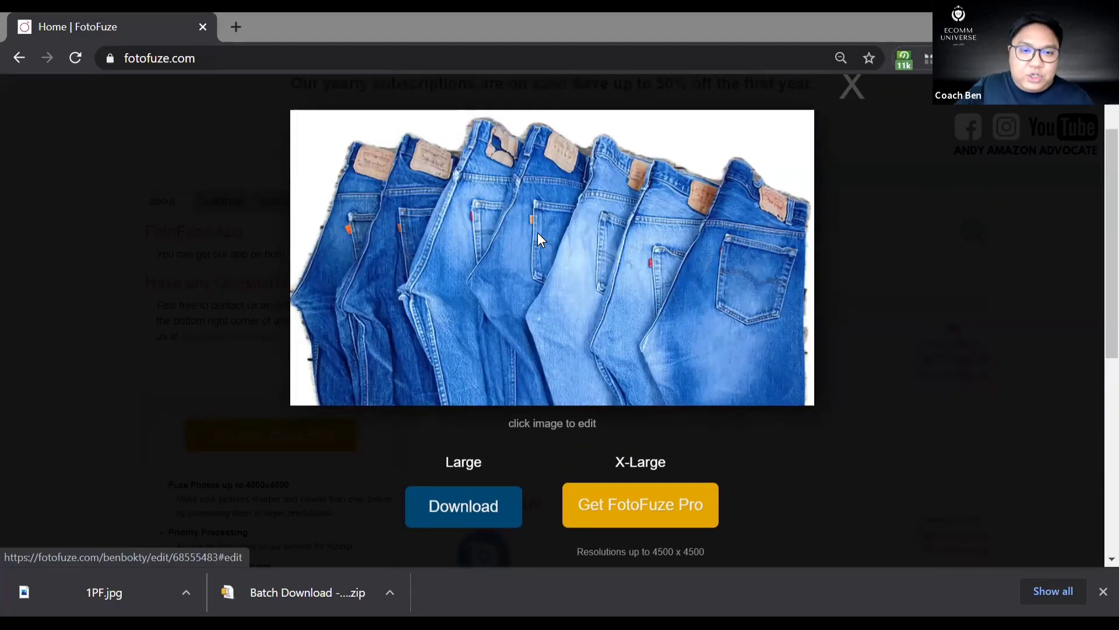
{"action": "left_click", "coordinate": [471, 292]}
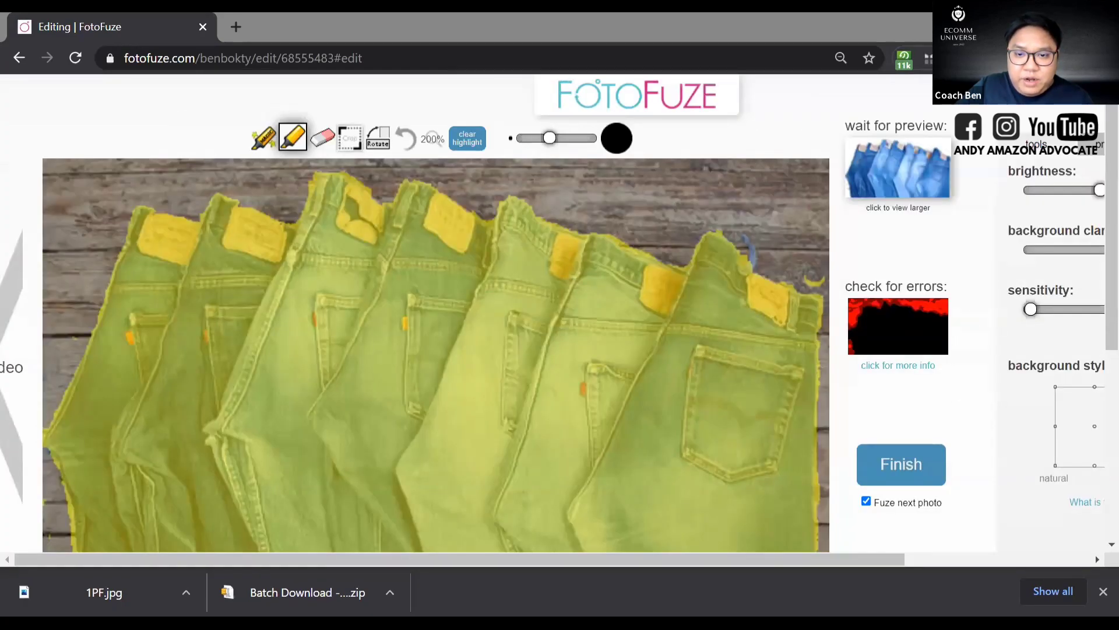
Erase the excess highlight along the jeans' waistbands and the leftmost pair's upper outer edge with a smaller eraser
{"action": "left_click", "coordinate": [321, 137]}
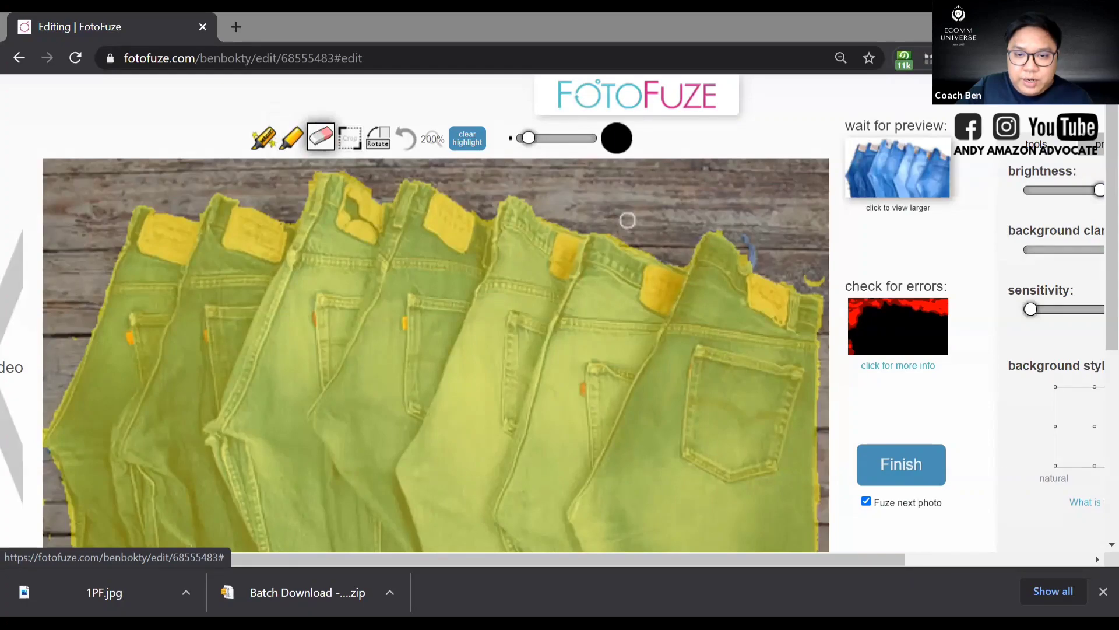
{"action": "left_click_drag", "start_coordinate": [628, 219], "coordinate": [675, 258]}
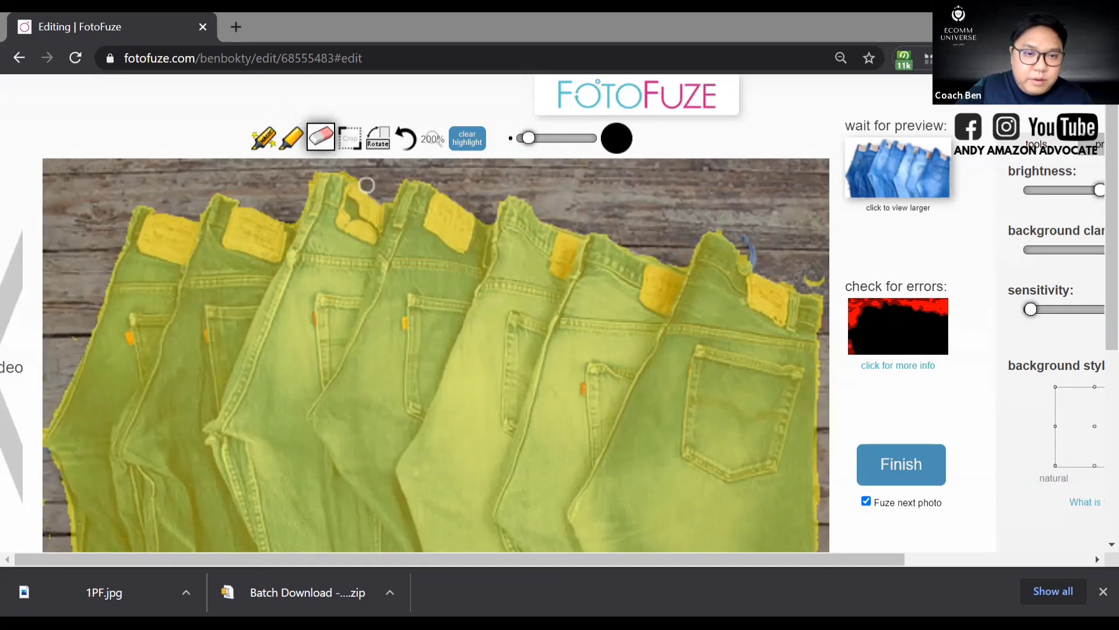
{"action": "mouse_move", "coordinate": [327, 174]}
{"action": "left_mouse_down"}
{"action": "mouse_move", "coordinate": [300, 224]}
{"action": "mouse_move", "coordinate": [208, 192]}
{"action": "left_mouse_up"}
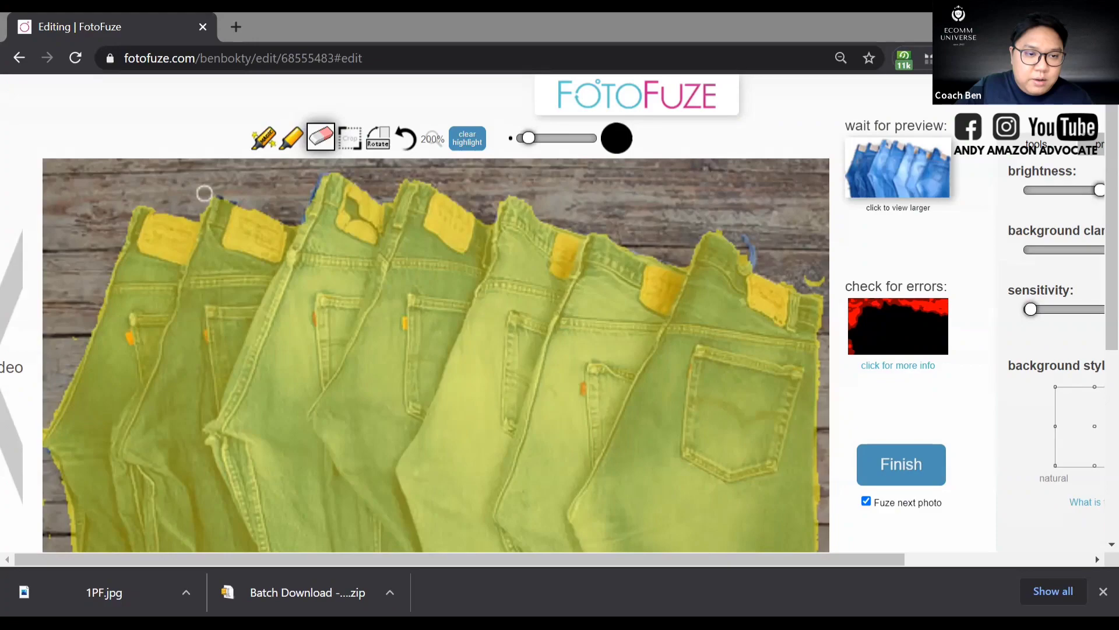
{"action": "left_click_drag", "start_coordinate": [138, 207], "coordinate": [114, 258]}
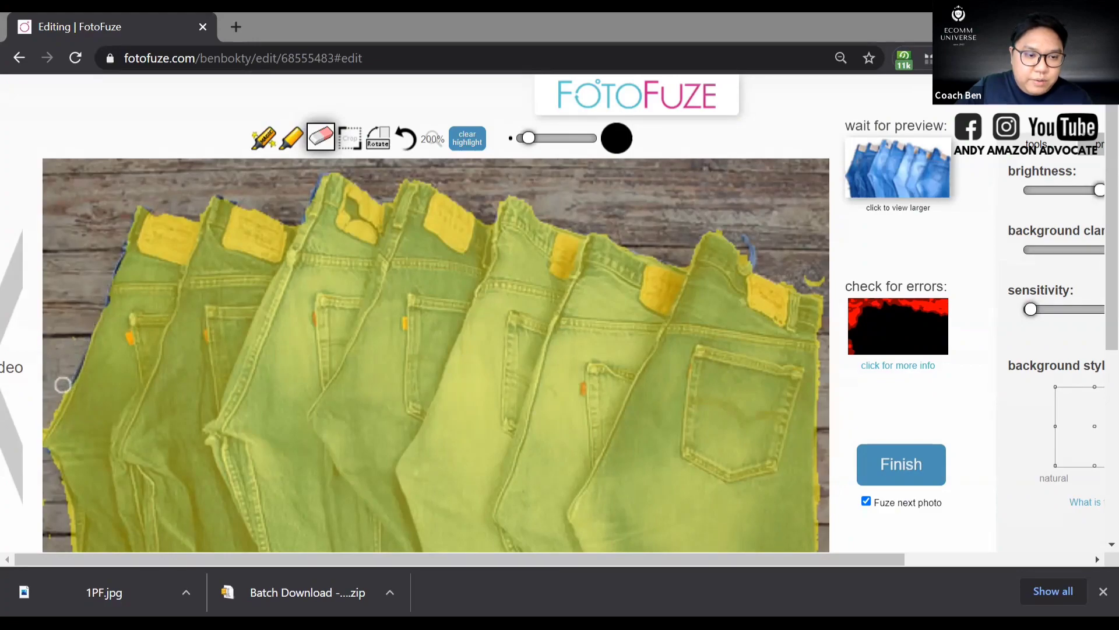
Erase the highlight along the leftmost jeans' lower outer edge and restore the over-erased part with the manual highlighter
{"action": "scroll", "coordinate": [59, 376], "scroll_direction": "down", "scroll_amount": 1}
{"action": "scroll", "coordinate": [59, 376], "scroll_direction": "down", "scroll_amount": 2}
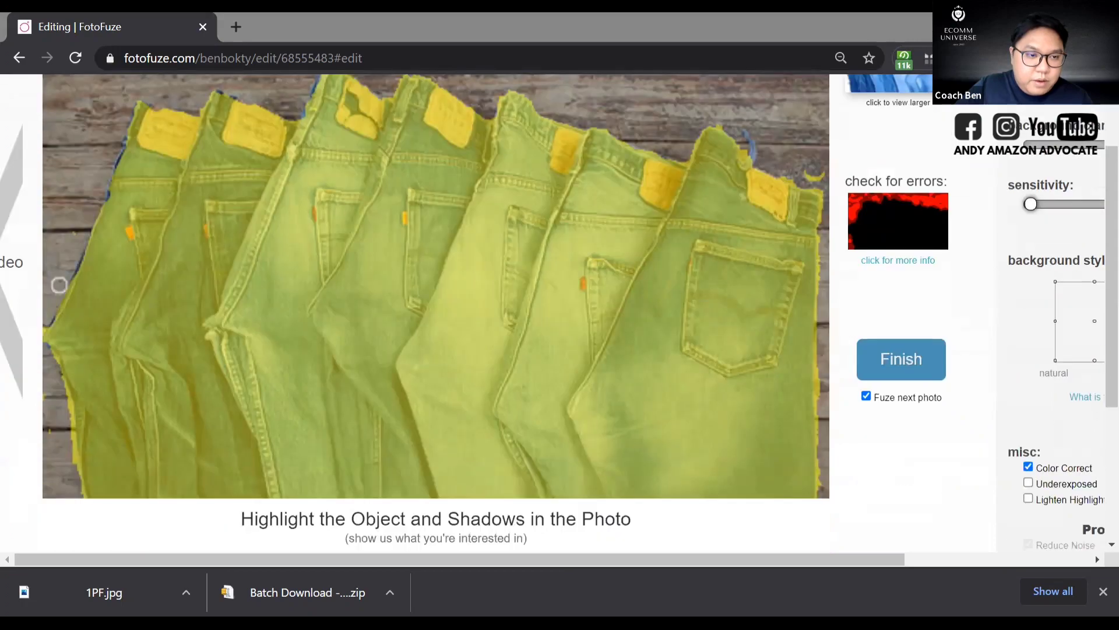
{"action": "scroll", "coordinate": [59, 285], "scroll_direction": "down", "scroll_amount": 3}
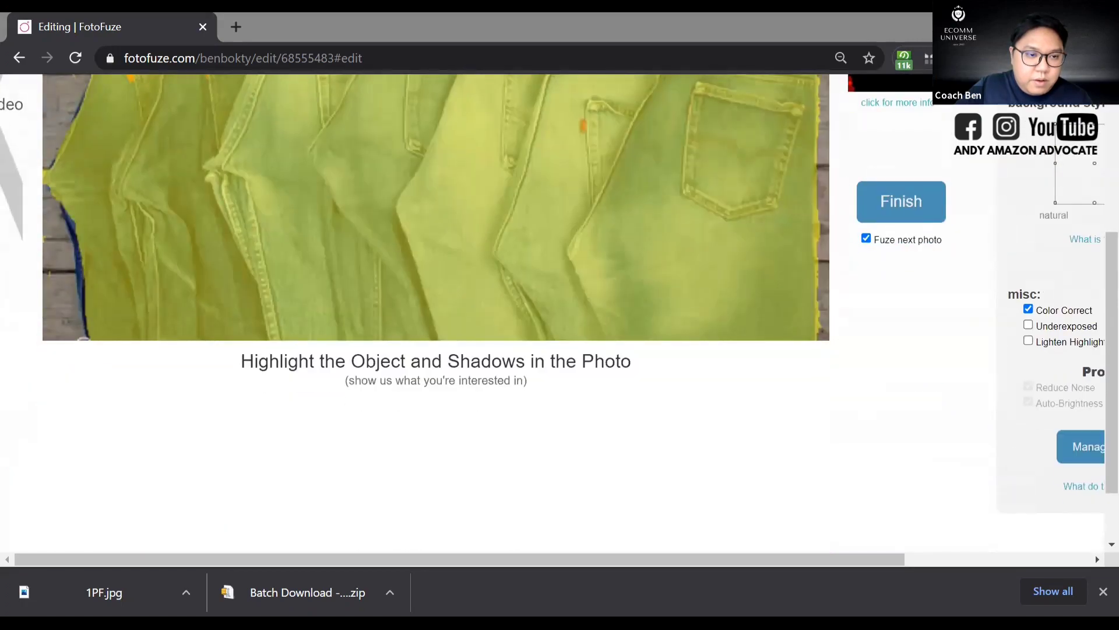
{"action": "scroll", "coordinate": [286, 113], "scroll_direction": "up", "scroll_amount": 5}
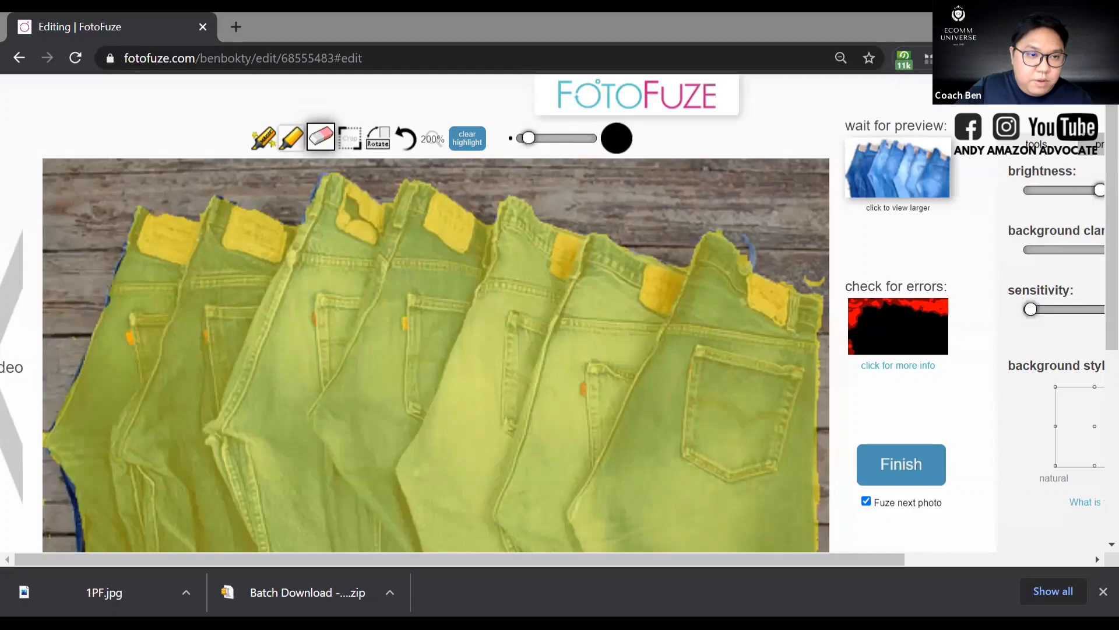
{"action": "scroll", "coordinate": [78, 469], "scroll_direction": "down", "scroll_amount": 6}
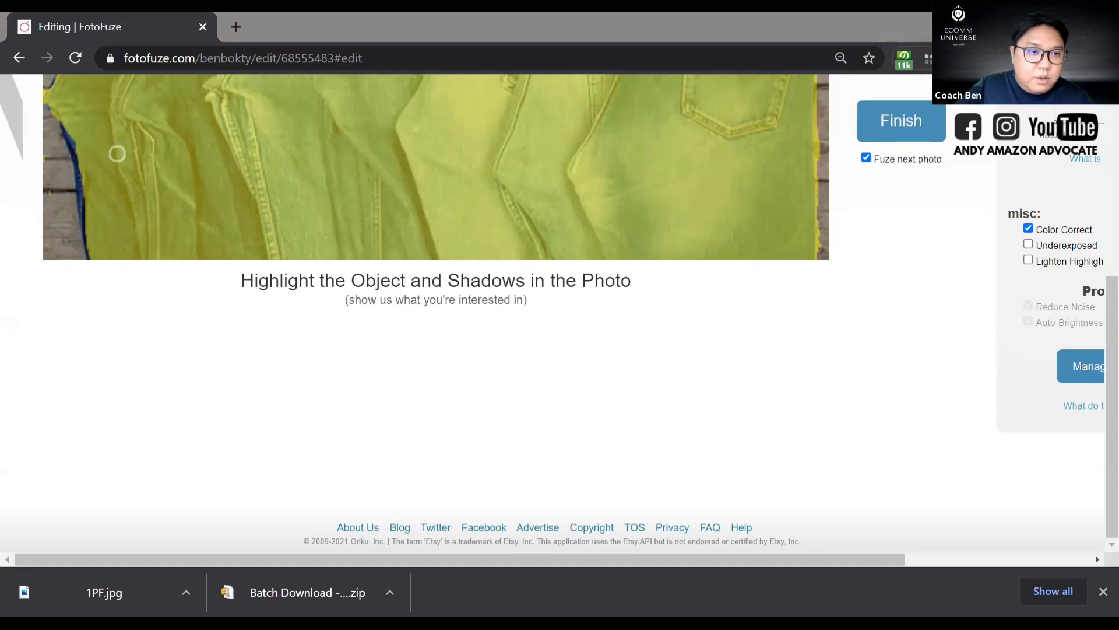
{"action": "scroll", "coordinate": [114, 156], "scroll_direction": "up", "scroll_amount": 2}
{"action": "mouse_move", "coordinate": [71, 216]}
{"action": "left_mouse_down"}
{"action": "mouse_move", "coordinate": [87, 298]}
{"action": "mouse_move", "coordinate": [84, 277]}
{"action": "left_mouse_up"}
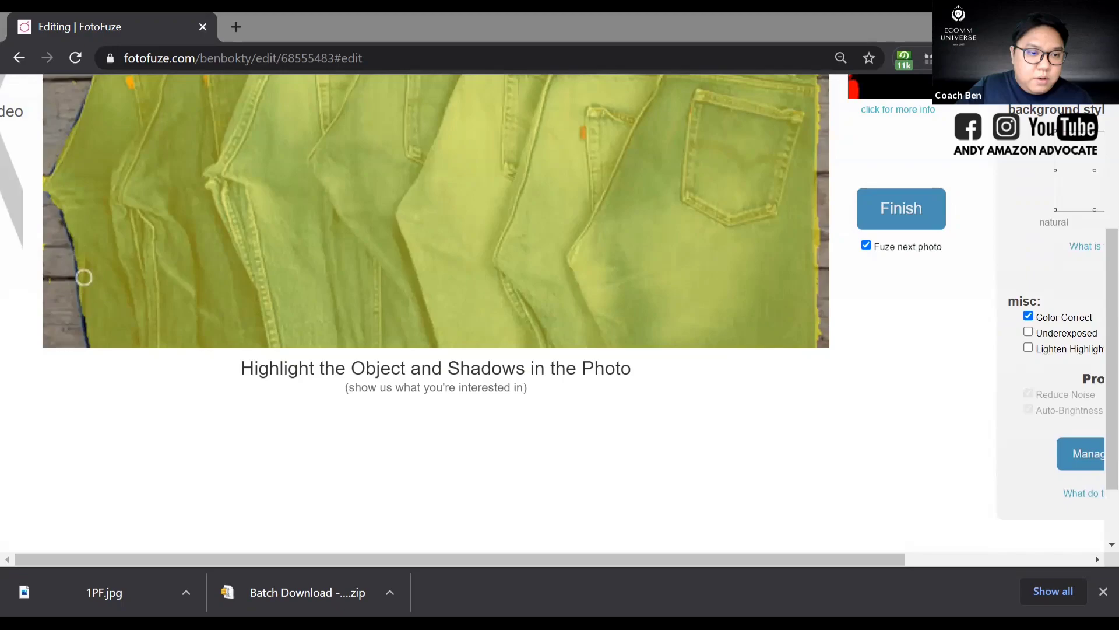
{"action": "scroll", "coordinate": [310, 215], "scroll_direction": "up", "scroll_amount": 1}
{"action": "scroll", "coordinate": [315, 216], "scroll_direction": "up", "scroll_amount": 2}
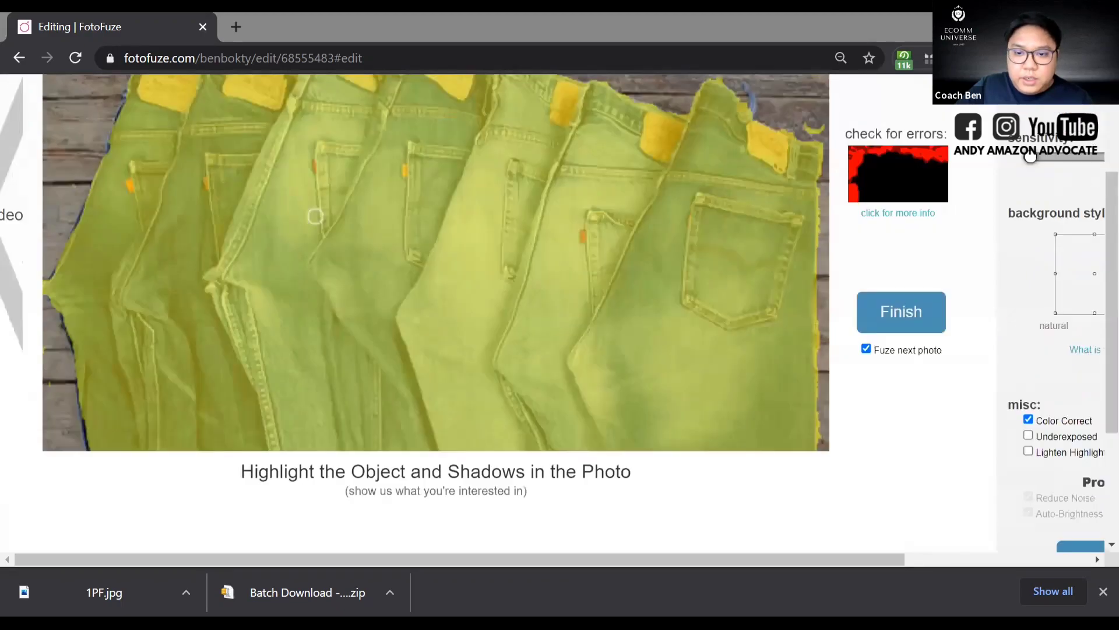
{"action": "scroll", "coordinate": [867, 386], "scroll_direction": "up", "scroll_amount": 3}
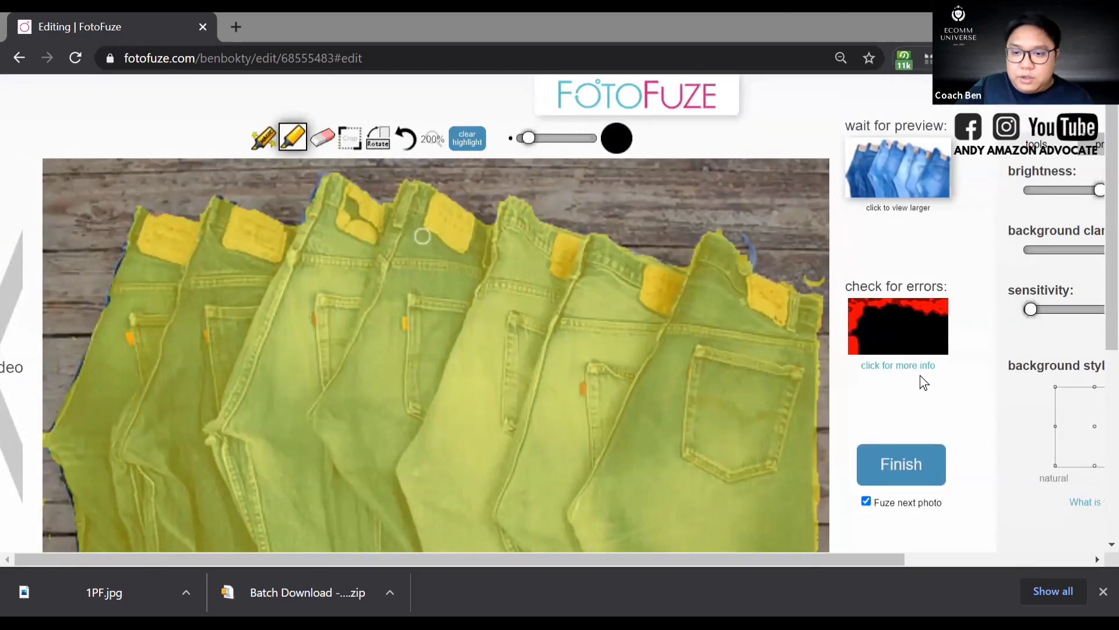
Preview the jeans photo in the Demo Album and download the large version of the black OWNDAYS case image
{"action": "scroll", "coordinate": [747, 342], "scroll_direction": "down", "scroll_amount": 2}
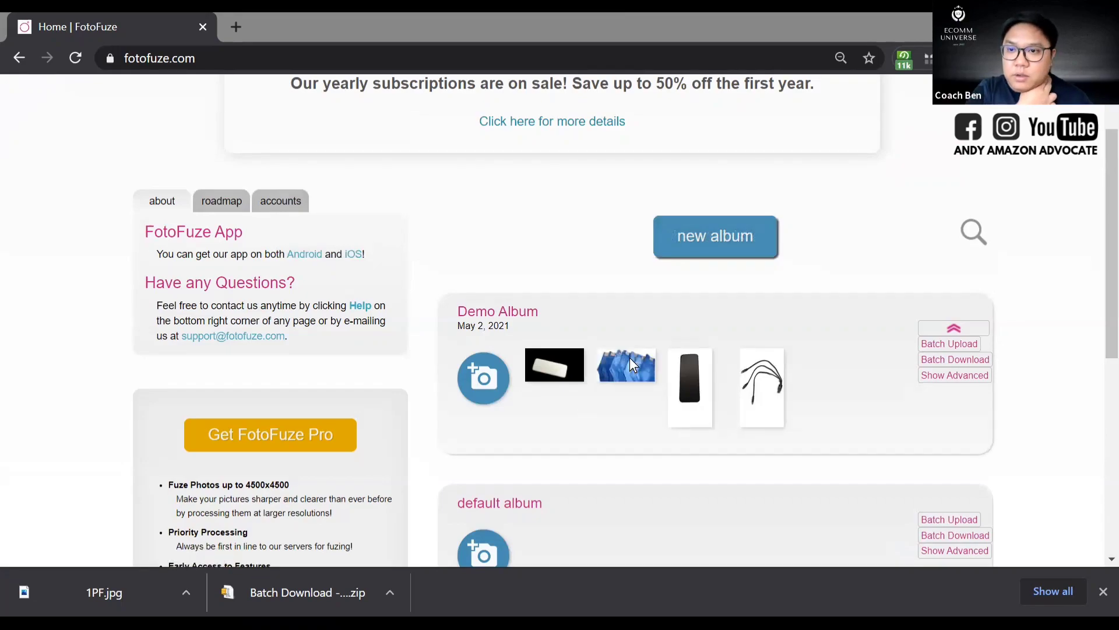
{"action": "left_click", "coordinate": [630, 358]}
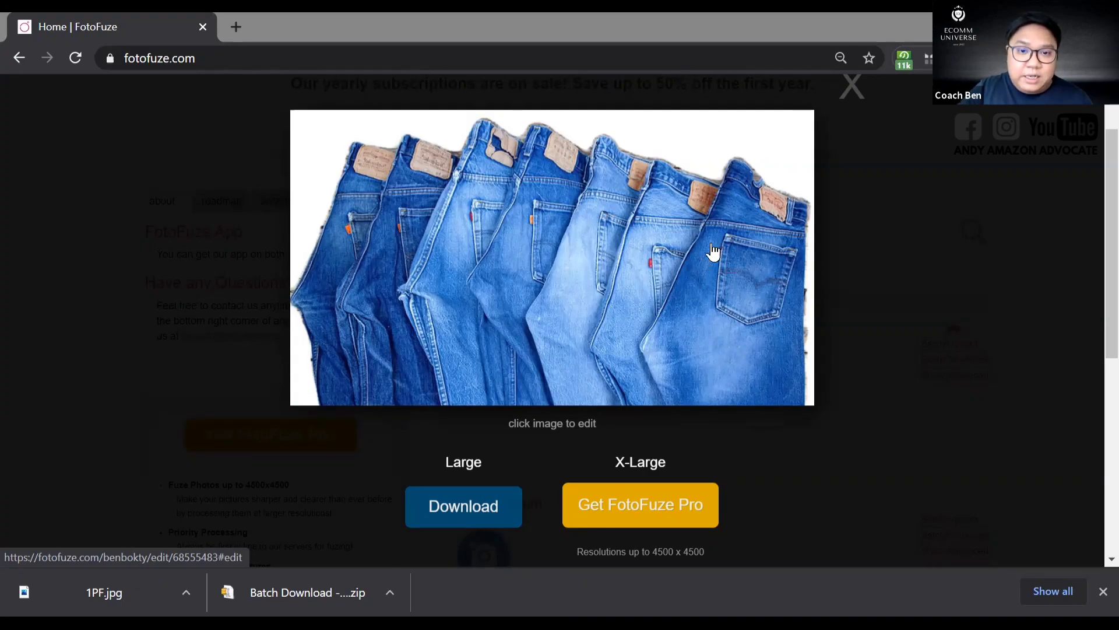
{"action": "left_click", "coordinate": [639, 361]}
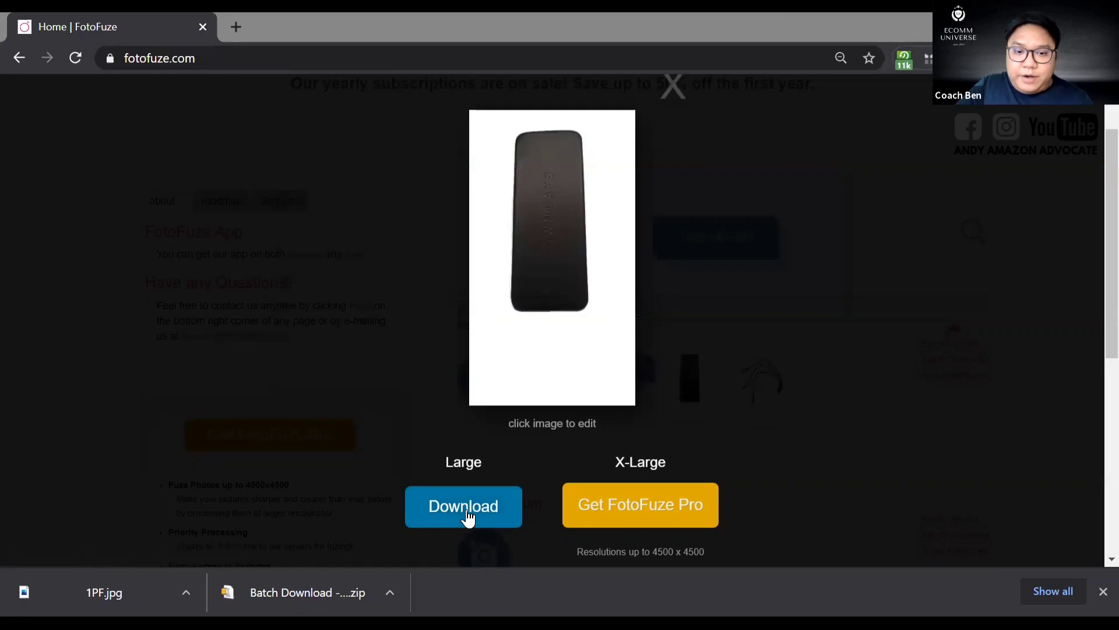
{"action": "left_click", "coordinate": [467, 518]}
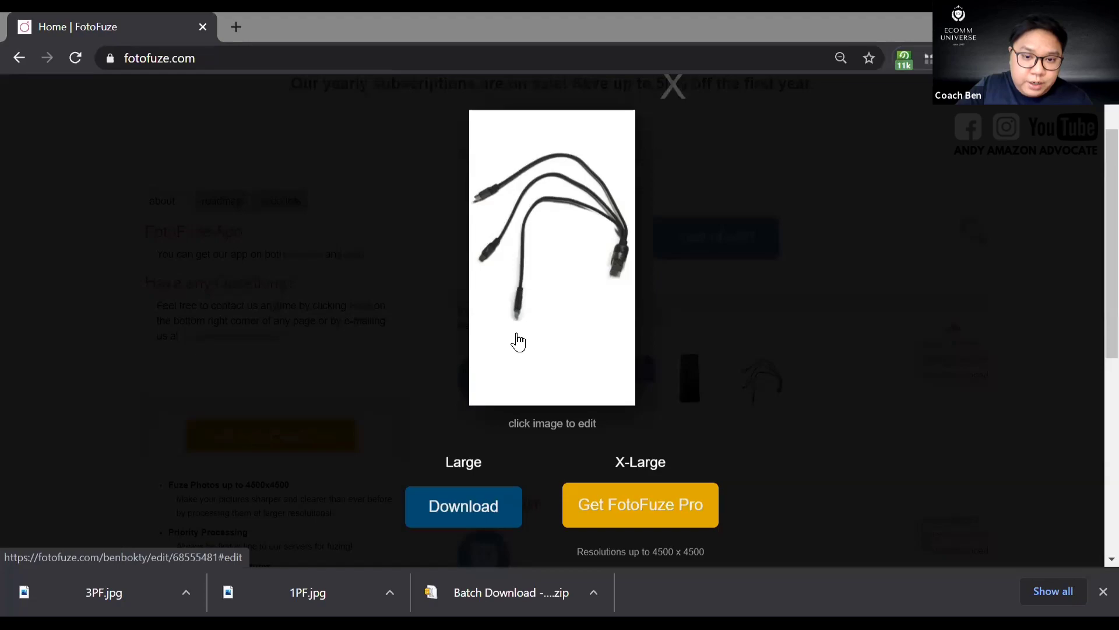
Reopen the charging cable photo for editing and set its sensitivity to 4
{"action": "left_click", "coordinate": [565, 334]}
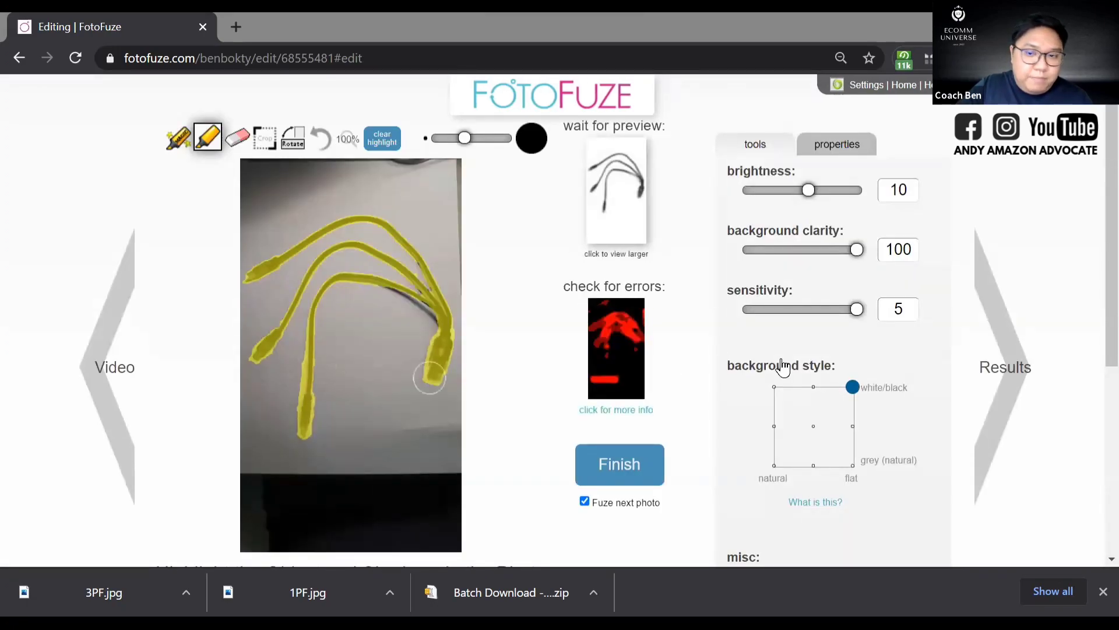
{"action": "left_click", "coordinate": [832, 310]}
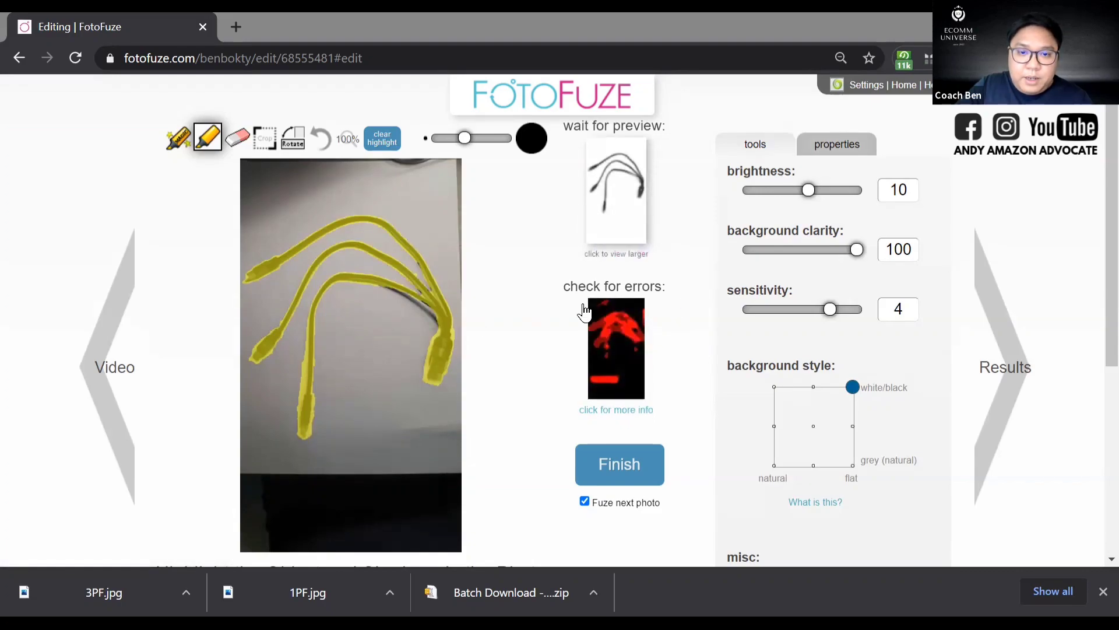
Trim the excess highlight around the lowest cable's connector at 200% zoom with a smaller eraser
{"action": "left_click", "coordinate": [237, 137]}
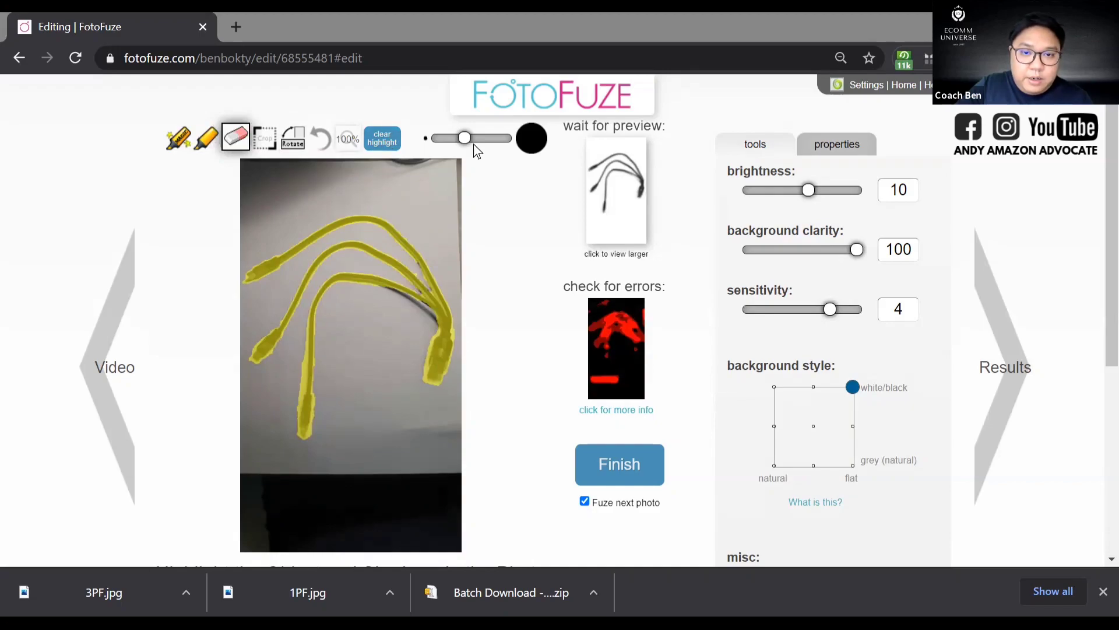
{"action": "scroll", "coordinate": [486, 160], "scroll_direction": "up", "scroll_amount": 1}
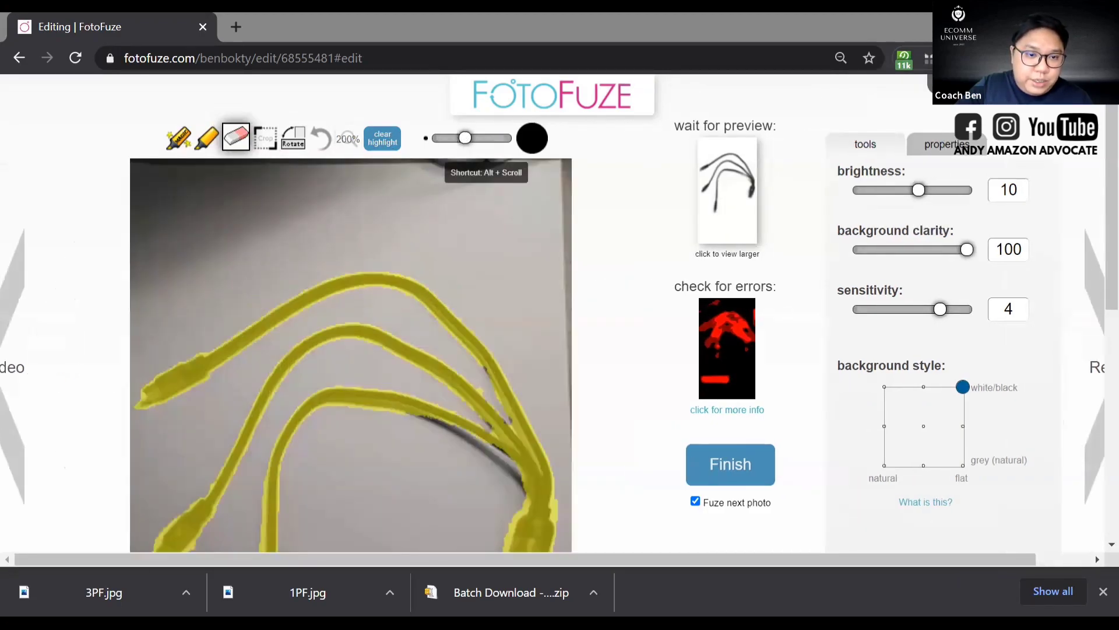
{"action": "scroll", "coordinate": [274, 365], "scroll_direction": "down", "scroll_amount": 6}
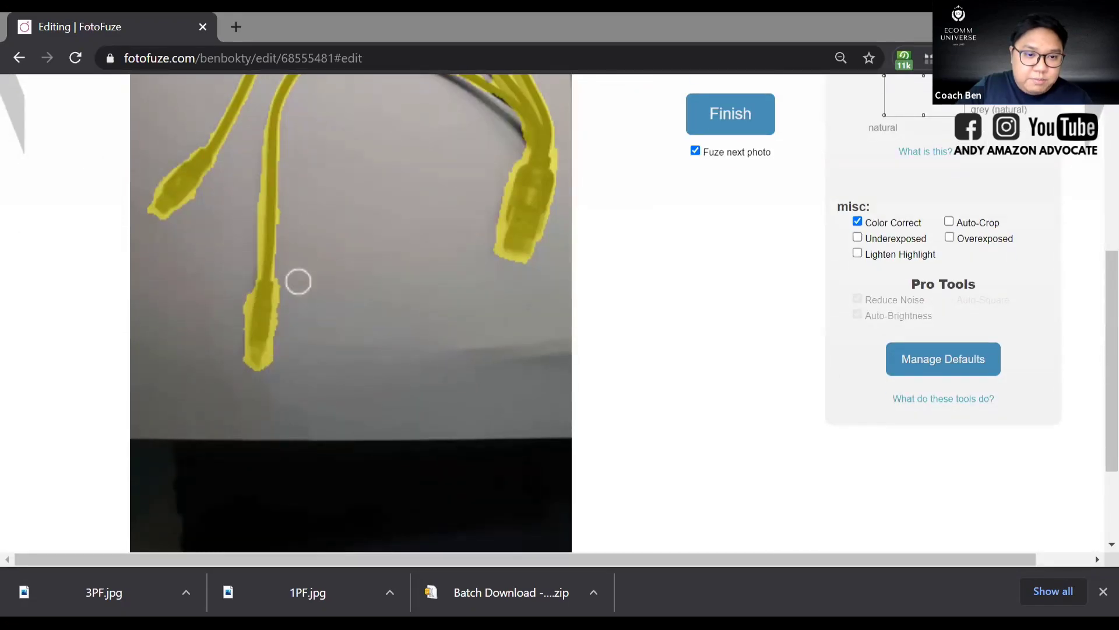
{"action": "scroll", "coordinate": [219, 252], "scroll_direction": "up", "scroll_amount": 1}
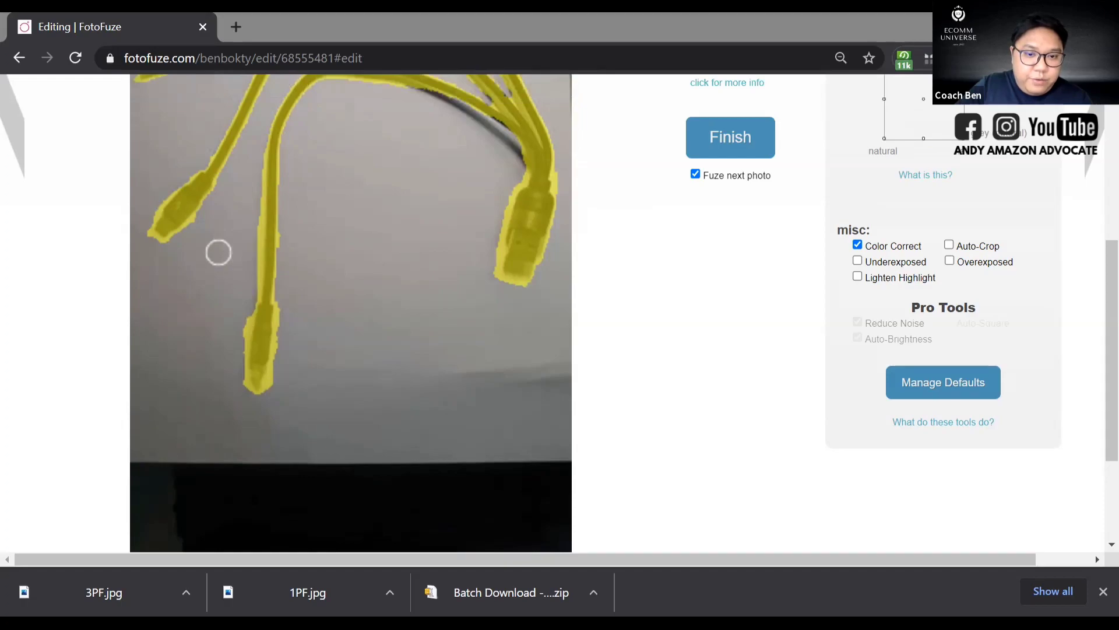
{"action": "scroll", "coordinate": [217, 313], "scroll_direction": "up", "scroll_amount": 1}
{"action": "scroll", "coordinate": [420, 230], "scroll_direction": "down", "scroll_amount": 1}
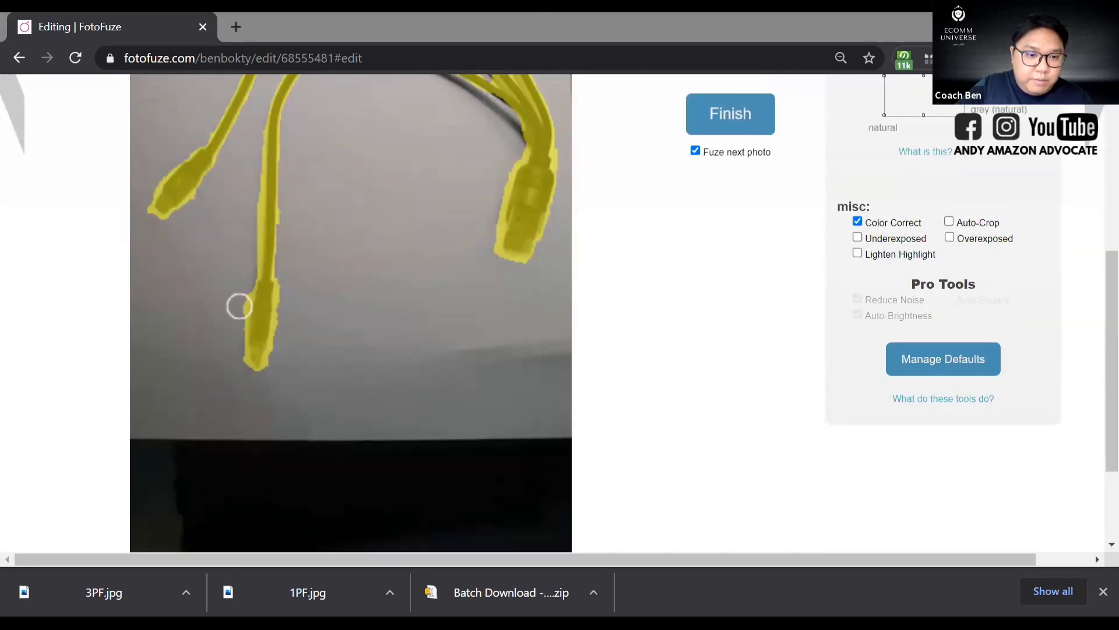
{"action": "scroll", "coordinate": [239, 306], "scroll_direction": "up", "scroll_amount": 3}
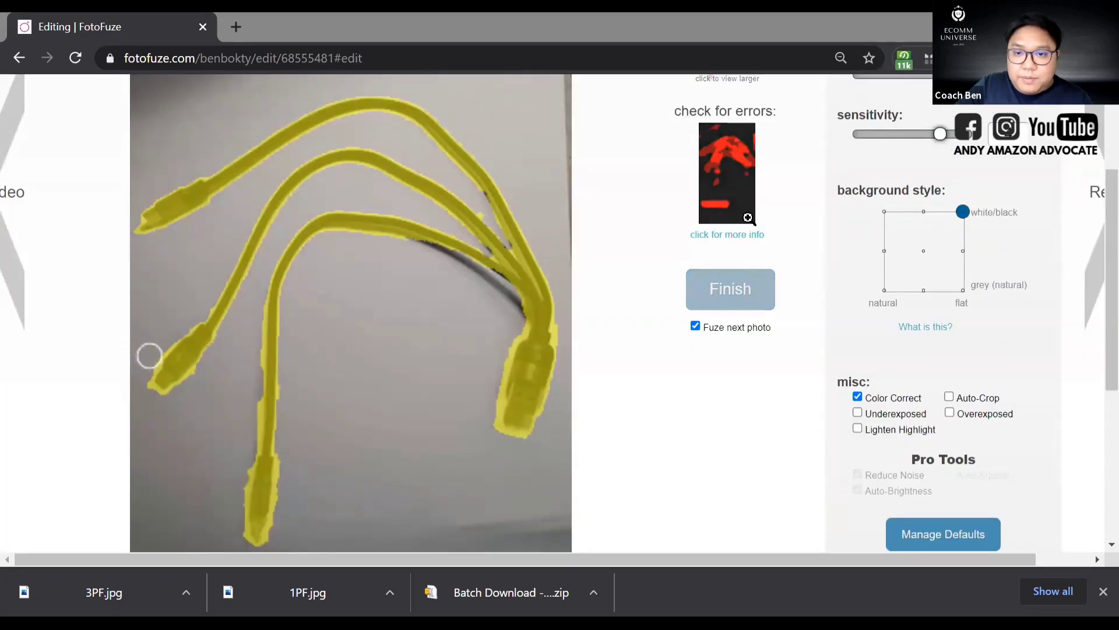
{"action": "scroll", "coordinate": [714, 222], "scroll_direction": "up", "scroll_amount": 3}
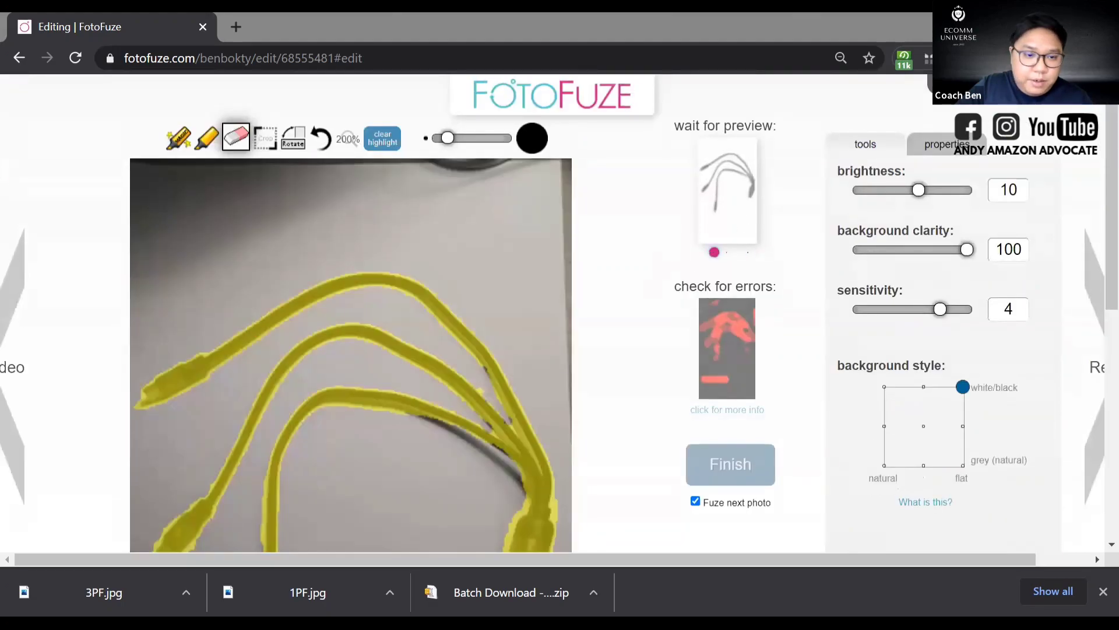
{"action": "scroll", "coordinate": [250, 435], "scroll_direction": "down", "scroll_amount": 6}
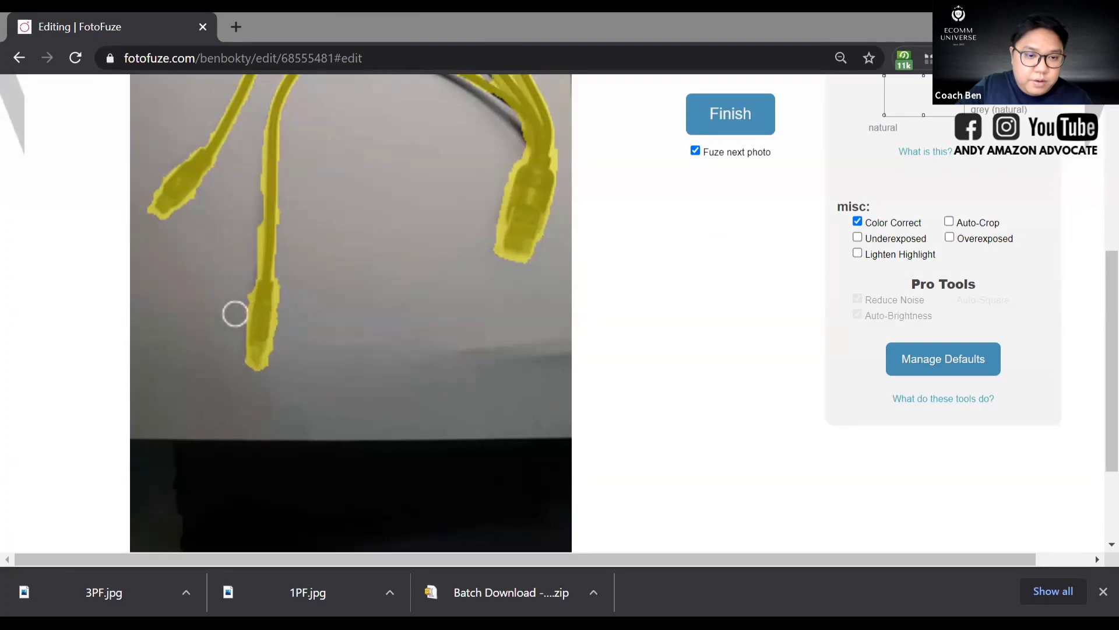
{"action": "scroll", "coordinate": [782, 338], "scroll_direction": "up", "scroll_amount": 2}
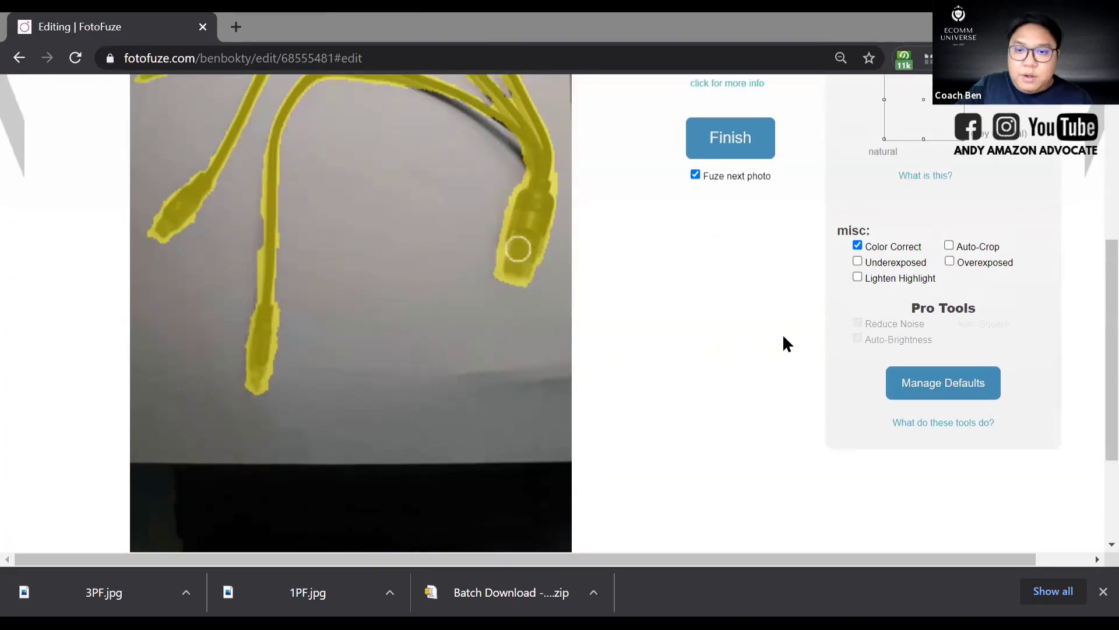
Finish the charging cable photo with its trimmed highlight and return to the Demo Album
{"action": "scroll", "coordinate": [752, 449], "scroll_direction": "up", "scroll_amount": 5}
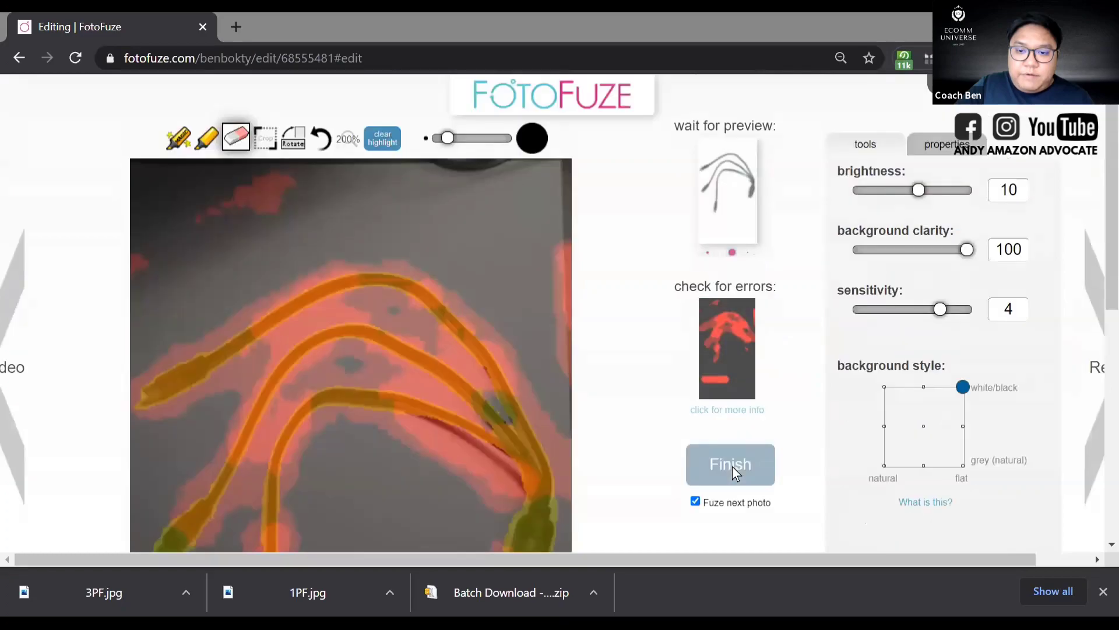
{"action": "key", "text": "Return"}
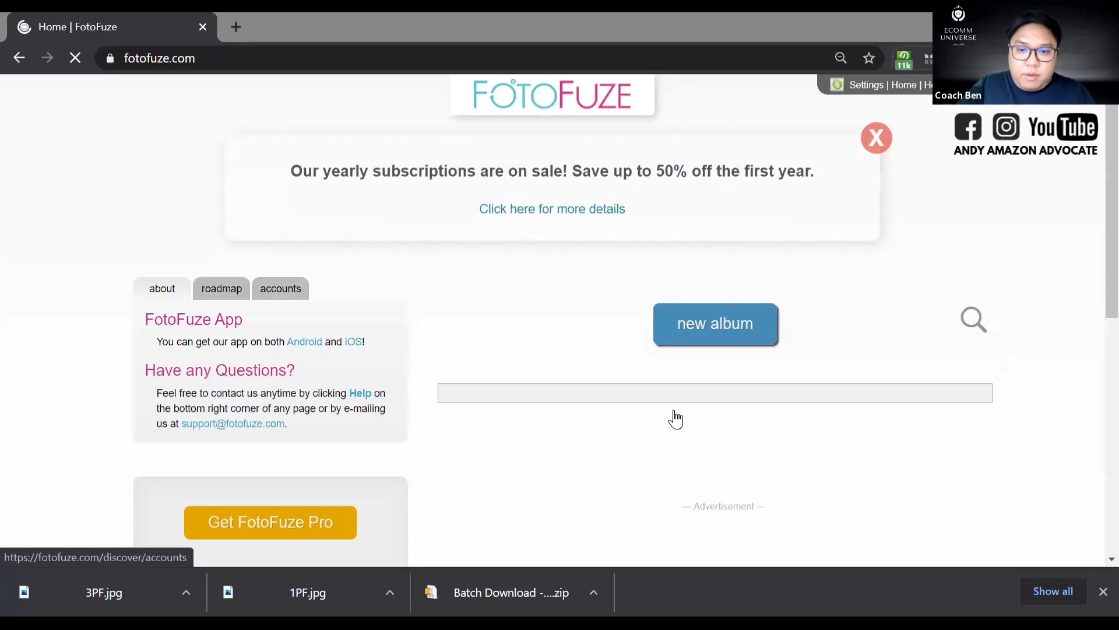
{"action": "scroll", "coordinate": [796, 386], "scroll_direction": "down", "scroll_amount": 1}
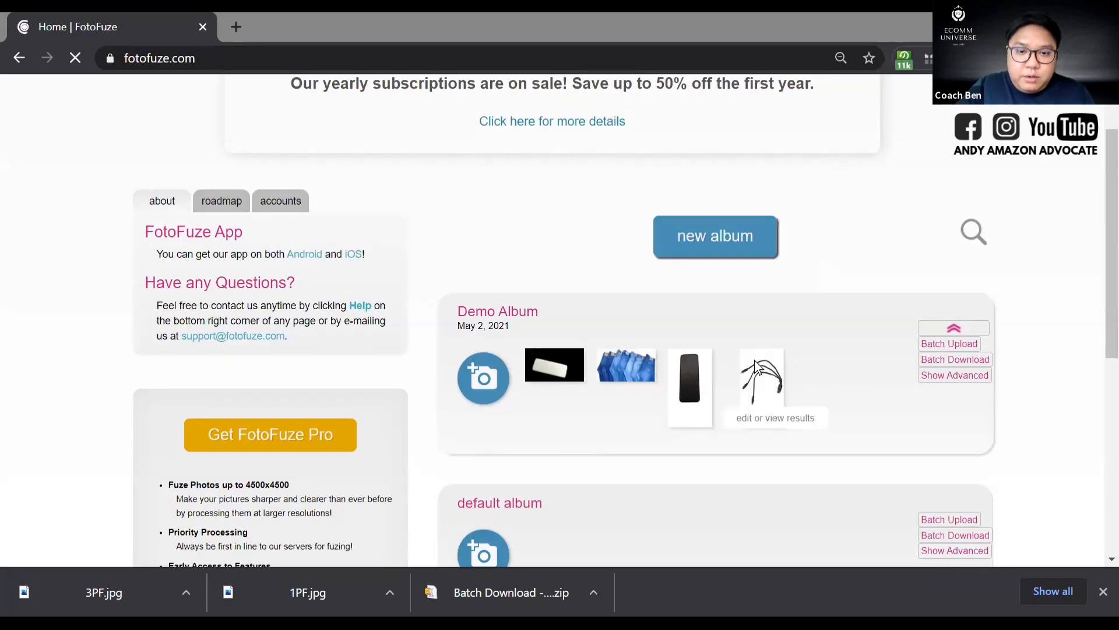
Reopen the charging cable photo for editing from its Demo Album preview and set its sensitivity to 3
{"action": "left_click", "coordinate": [755, 359]}
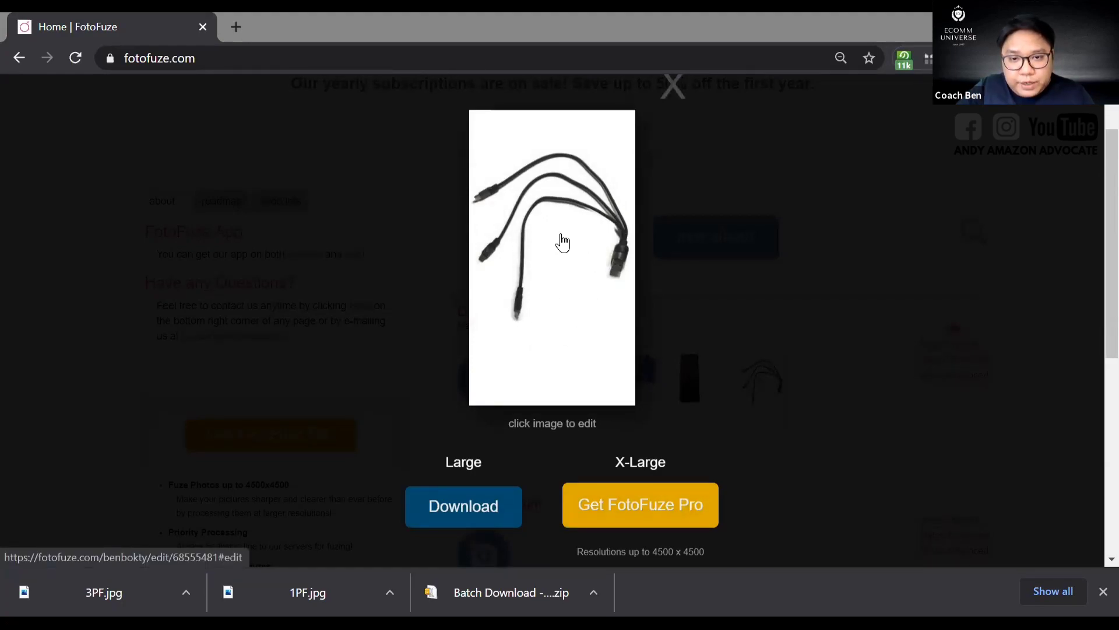
{"action": "left_click", "coordinate": [521, 329]}
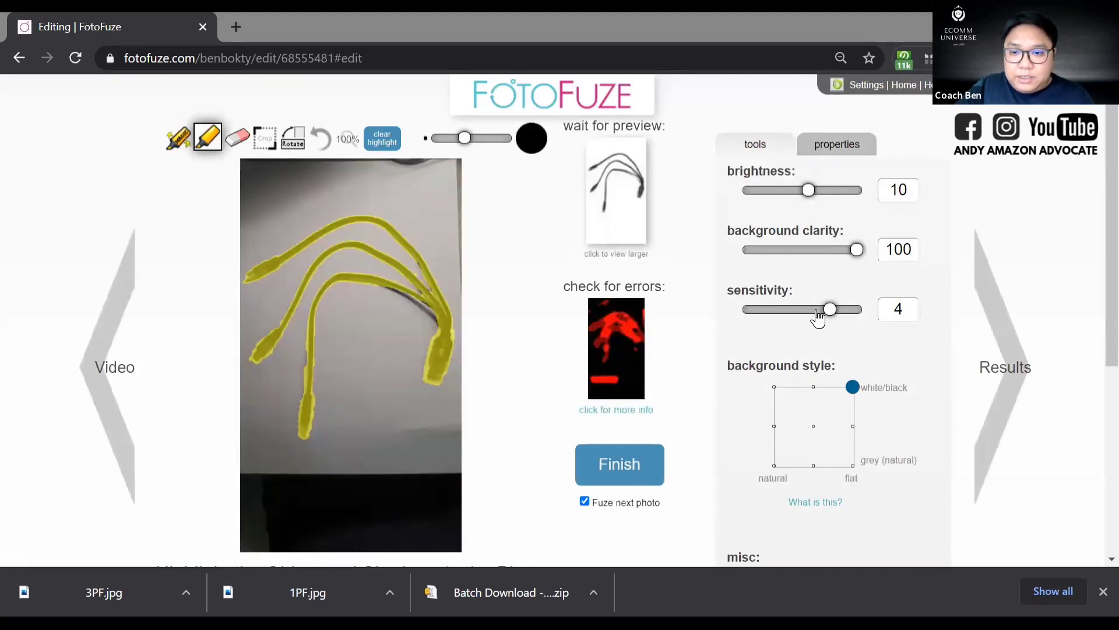
{"action": "left_click_drag", "start_coordinate": [829, 309], "coordinate": [804, 309]}
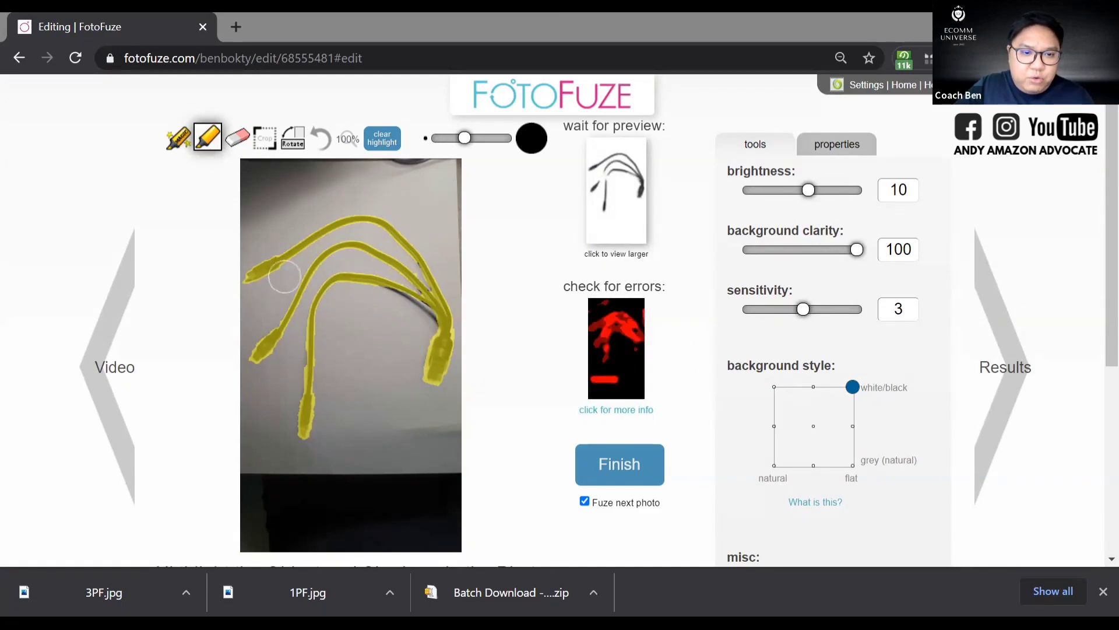
Manually highlight the background patch between the middle and lowest cables' left-hand stretches and finish the photo
{"action": "left_click", "coordinate": [299, 290]}
{"action": "mouse_move", "coordinate": [294, 301]}
{"action": "left_mouse_down"}
{"action": "mouse_move", "coordinate": [298, 317]}
{"action": "mouse_move", "coordinate": [315, 309]}
{"action": "left_mouse_up"}
{"action": "left_click", "coordinate": [318, 300]}
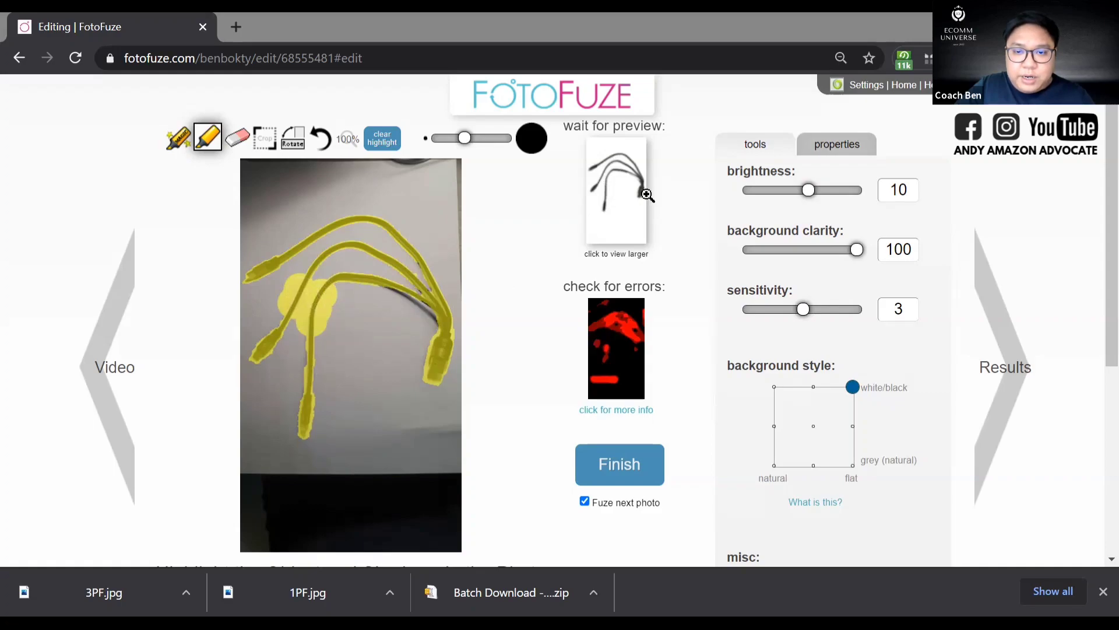
{"action": "left_click", "coordinate": [799, 309]}
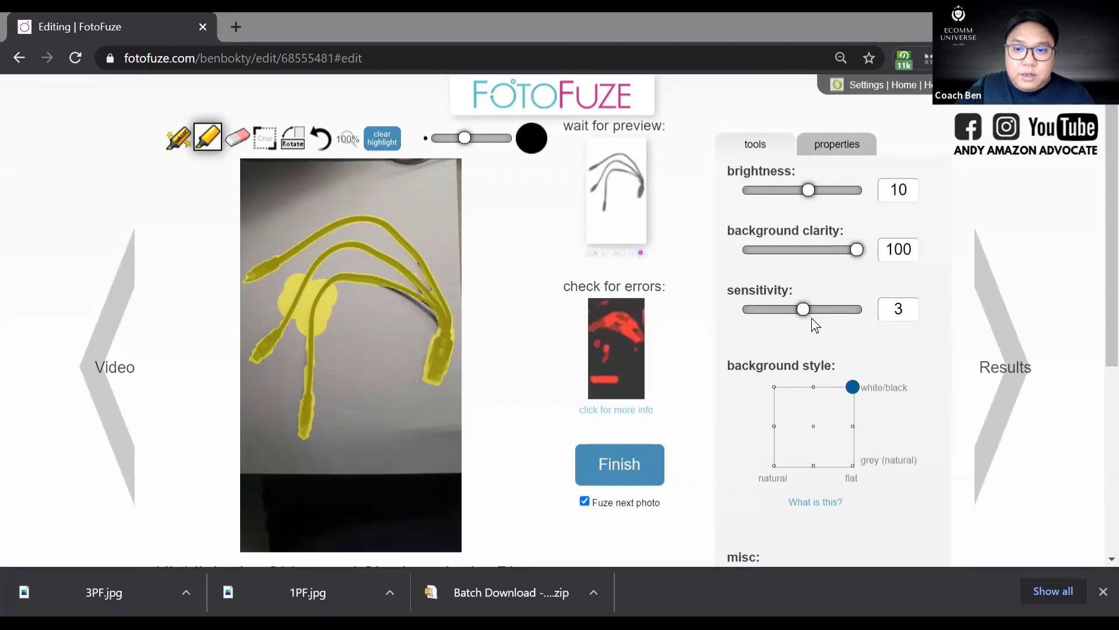
{"action": "left_click", "coordinate": [626, 449]}
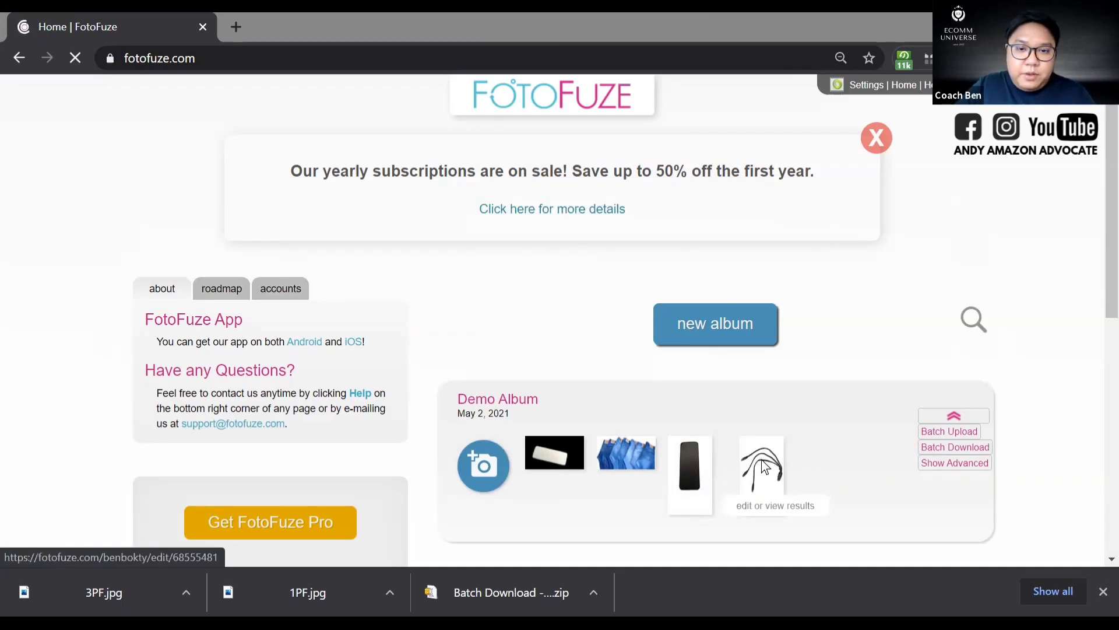
Download the large version of the finished charging cable image from the Demo Album and open the downloaded 1PF.jpg
{"action": "left_click", "coordinate": [763, 467]}
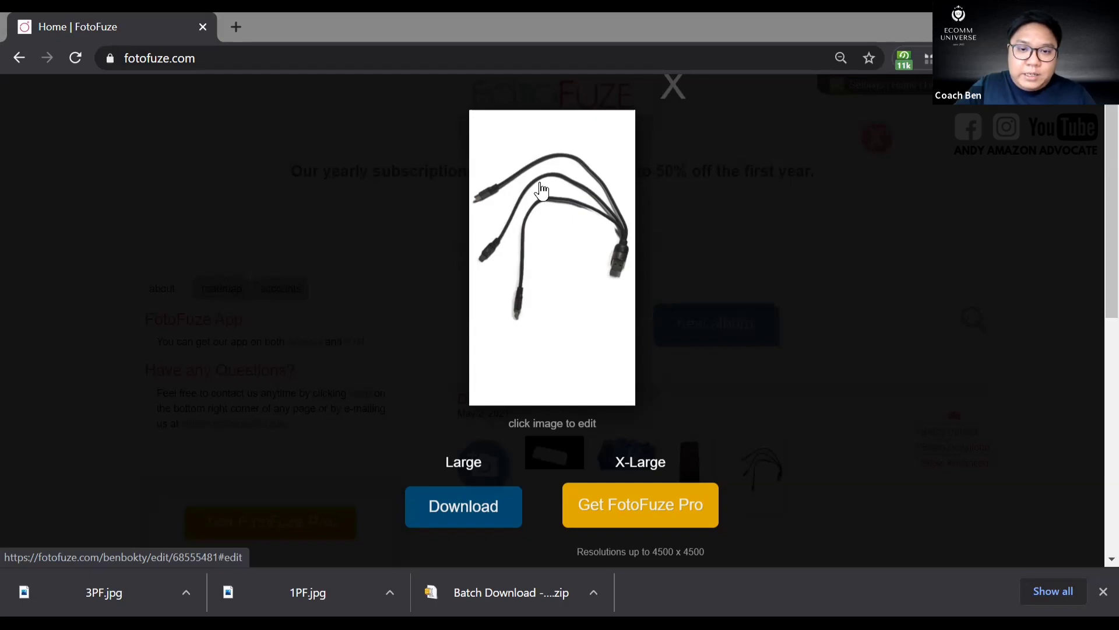
{"action": "left_click", "coordinate": [476, 513]}
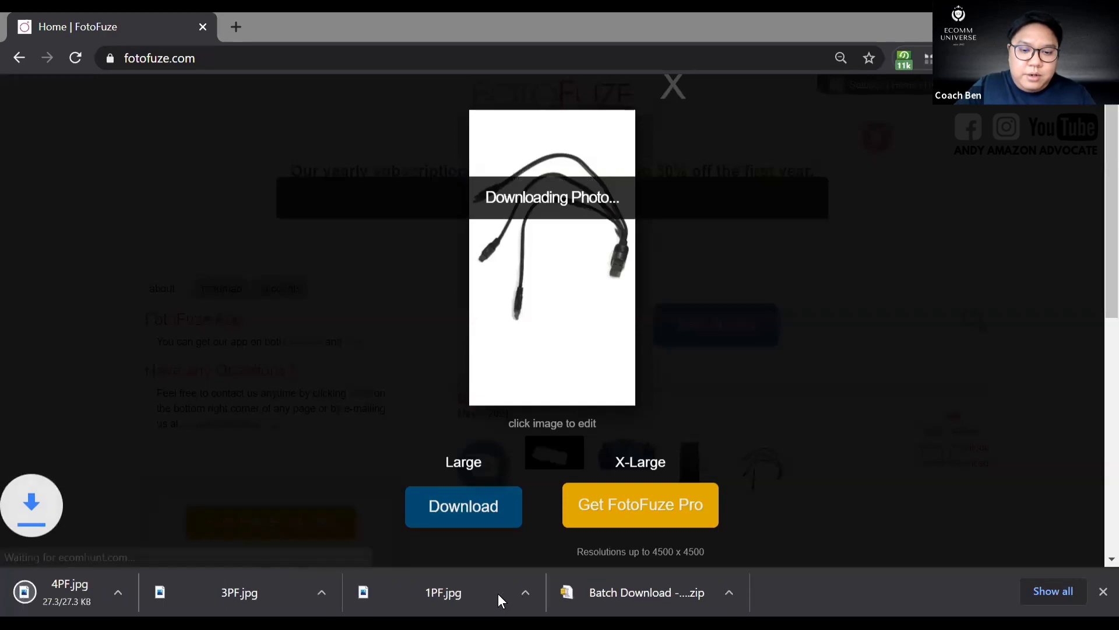
{"action": "left_click", "coordinate": [498, 594]}
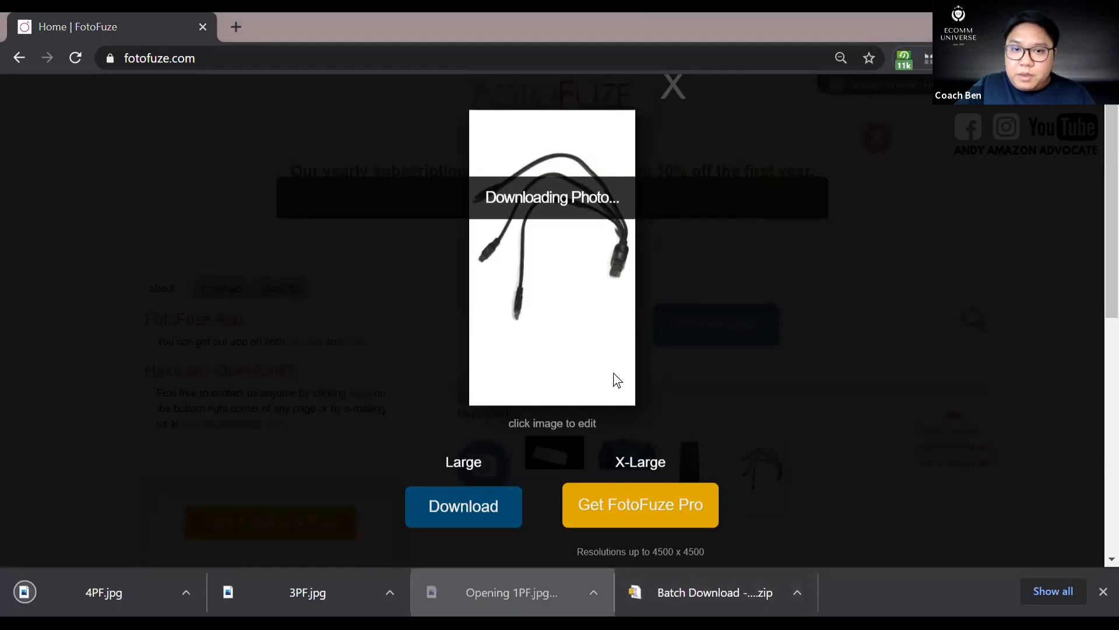